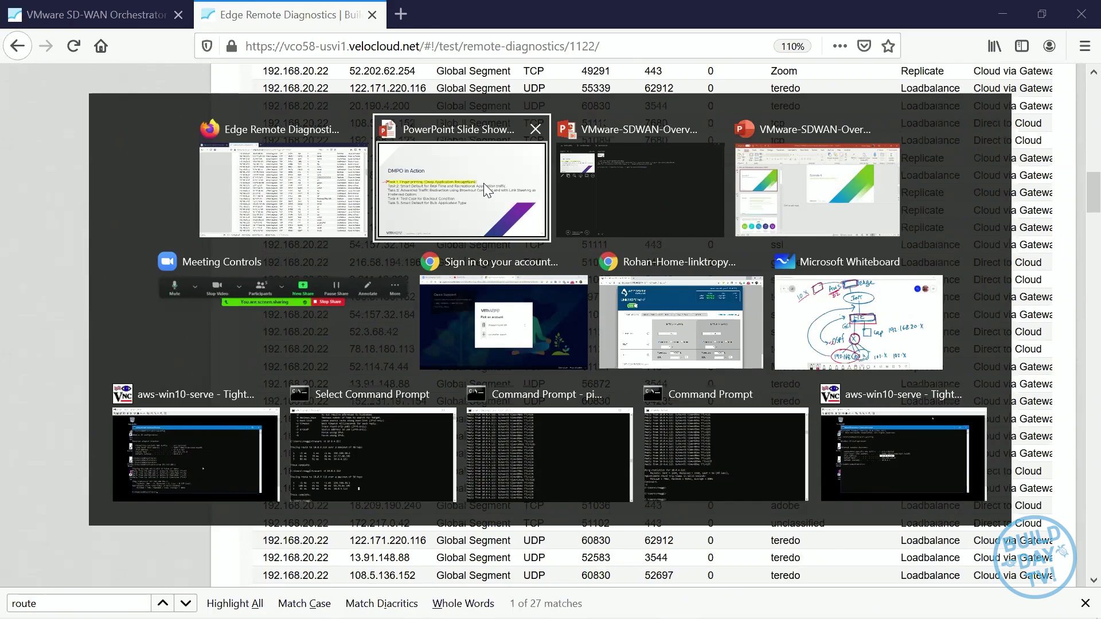
Step: Switch to Chrome, choose the existing work account on the sign-in page, and return to the edge's active flows list in Firefox
left_click(496, 318)
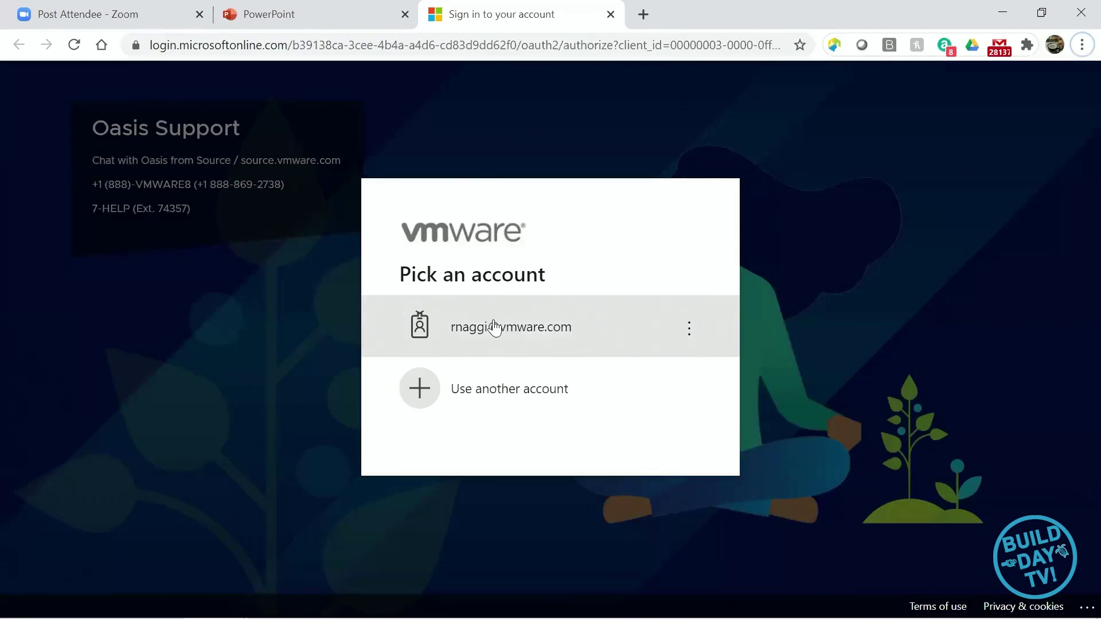
left_click(494, 327)
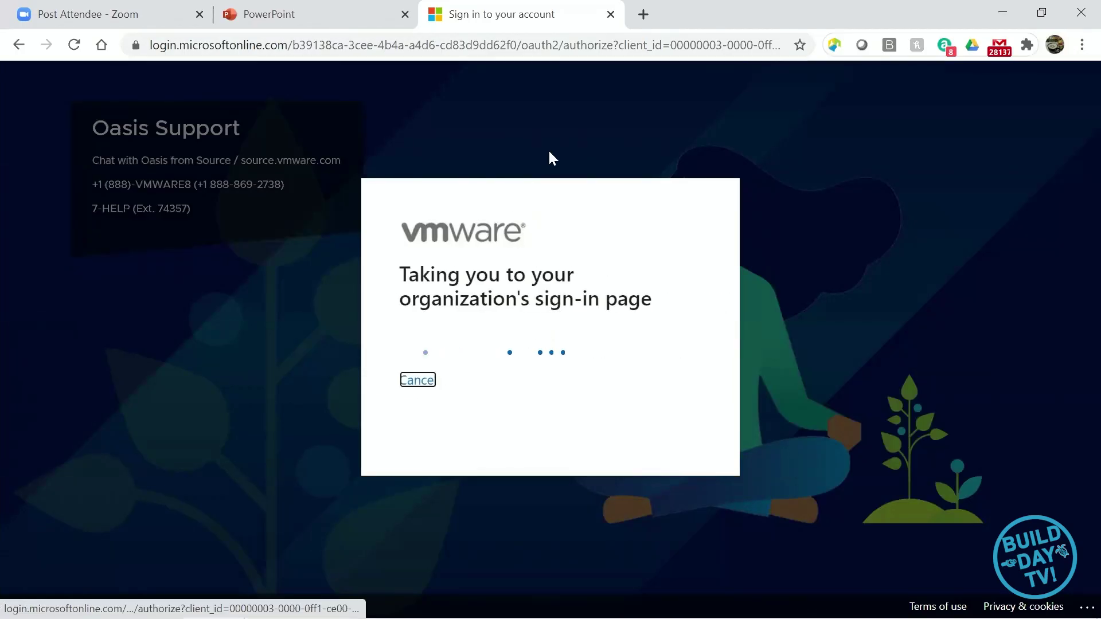
key("alt+Tab")
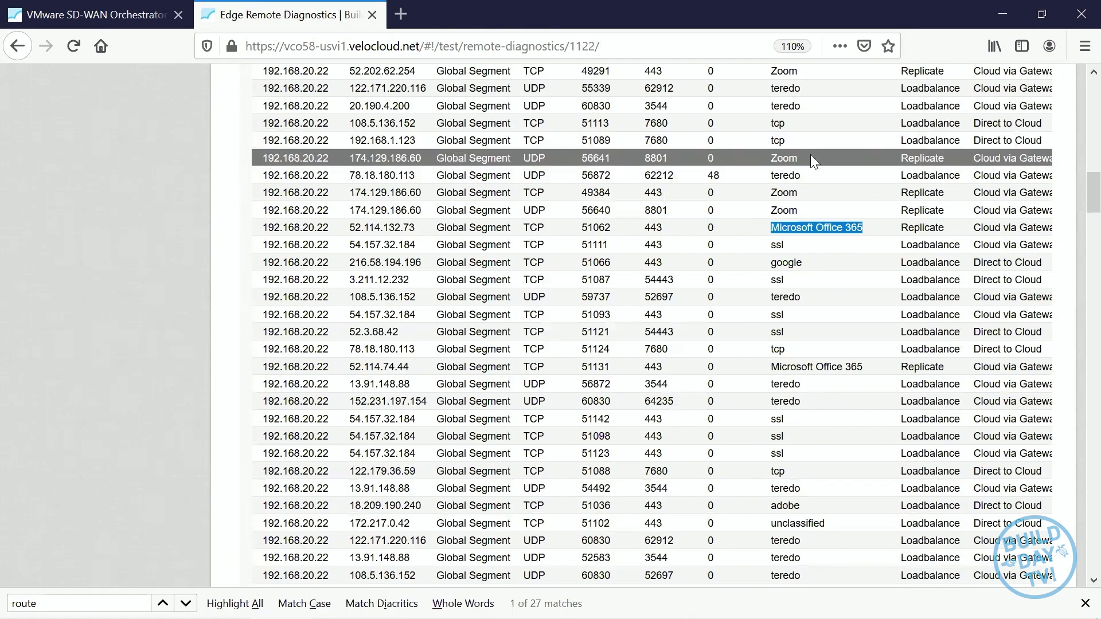
left_click(811, 155)
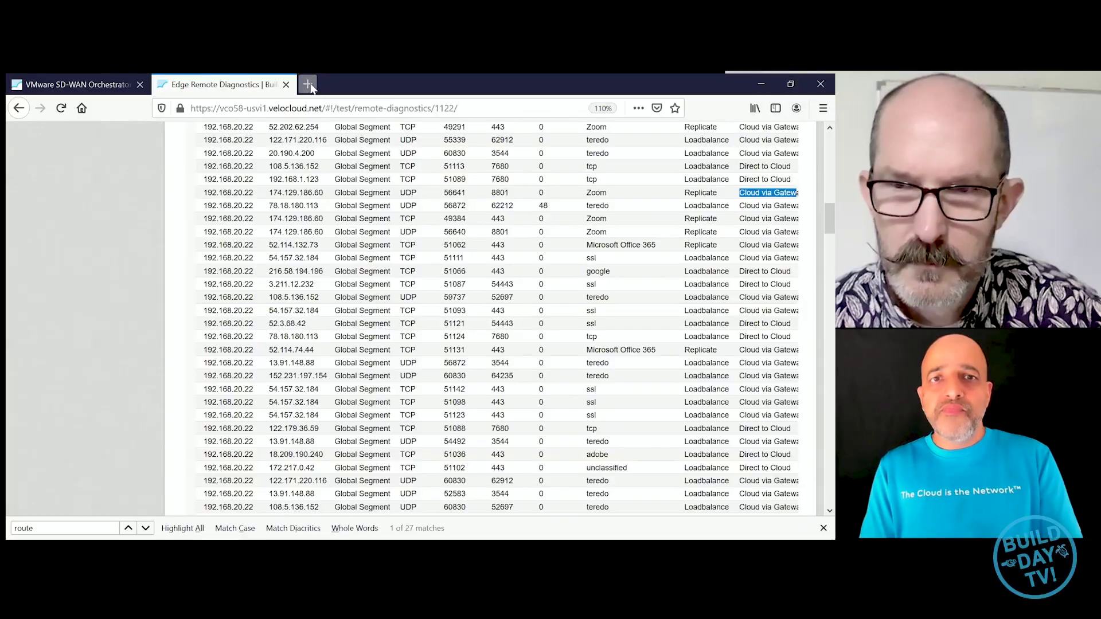
Step: Search the web for netflix in a new tab, open the Netflix website, and return to the edge diagnostics
left_click(400, 13)
type("netflix")
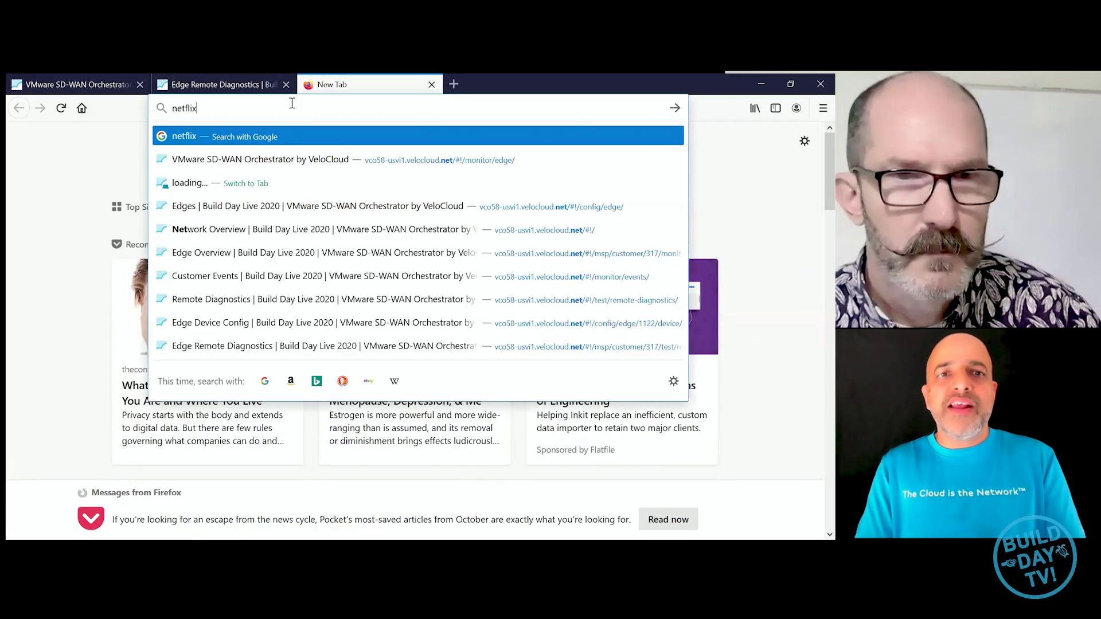
key("Return")
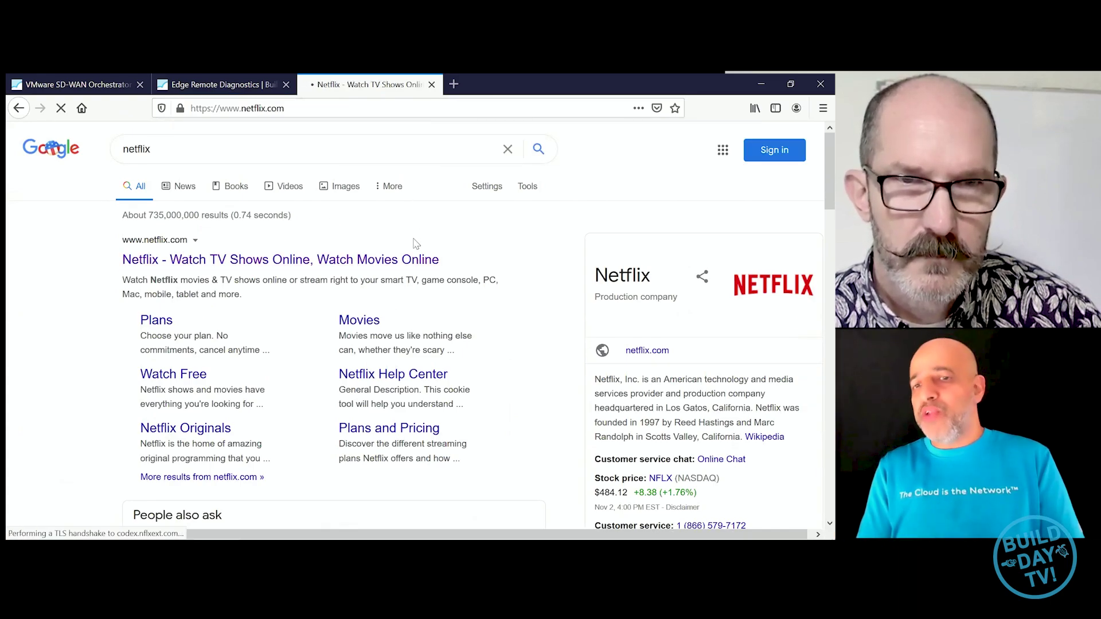
key("alt+Tab")
key("alt+Tab")
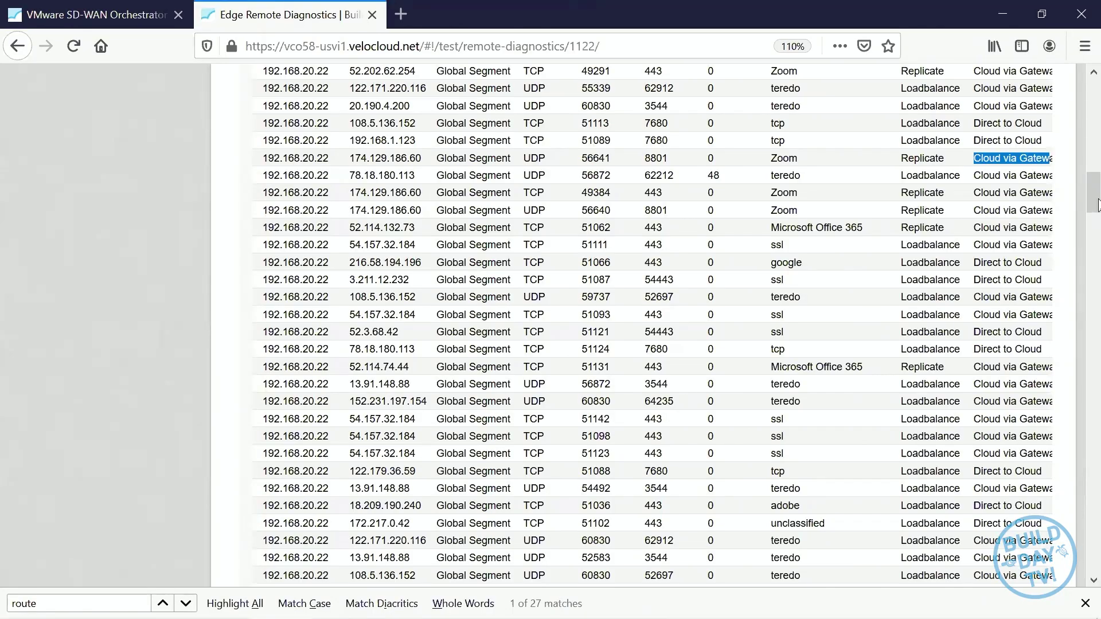
Step: Open the business policy of the Branch Home Edge Profile and review its list of rules
left_click_drag(1093, 192, 1095, 98)
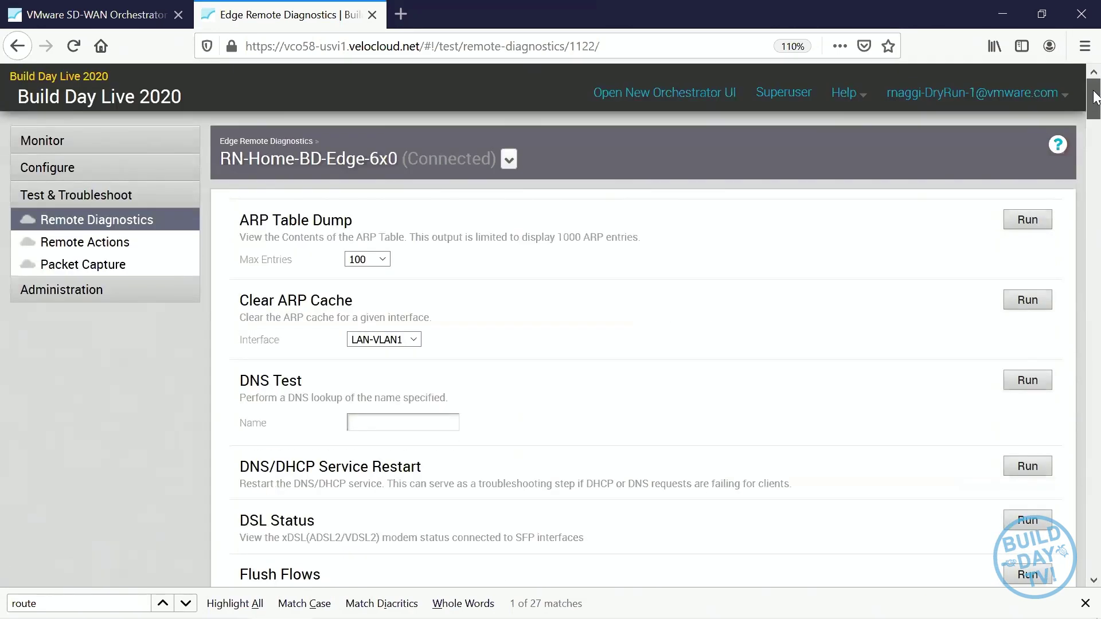
left_click(47, 167)
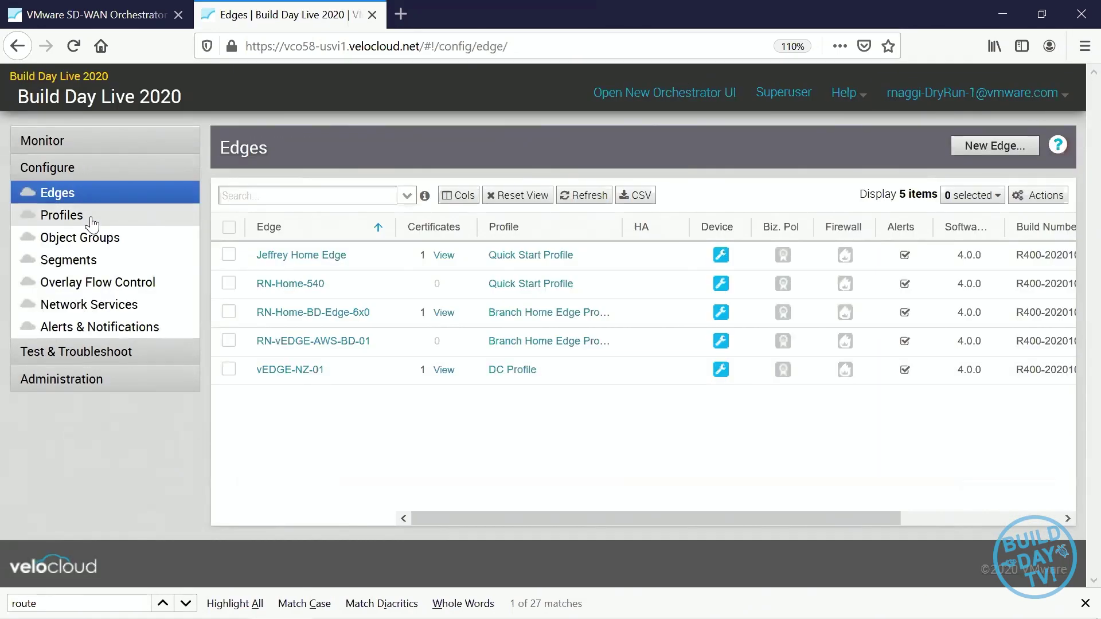
left_click(92, 218)
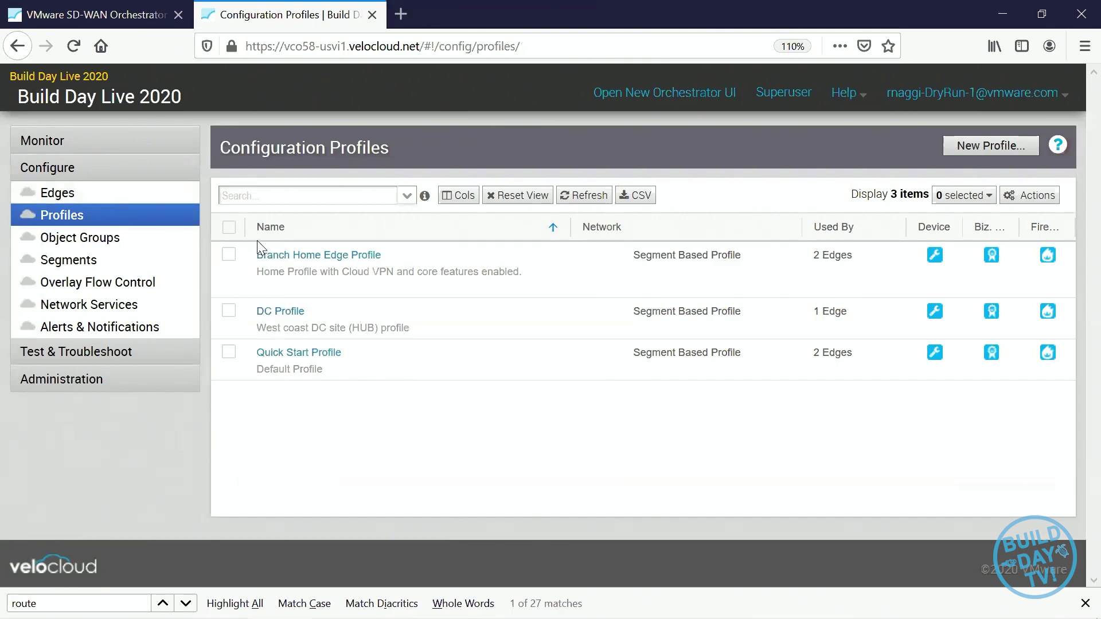
left_click(356, 255)
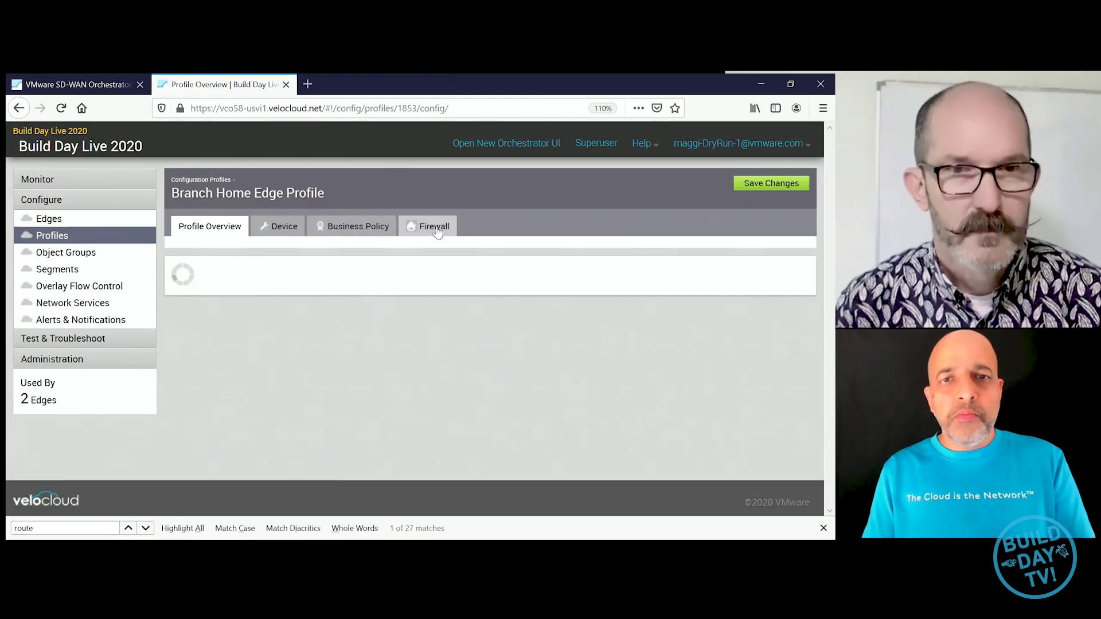
left_click(472, 202)
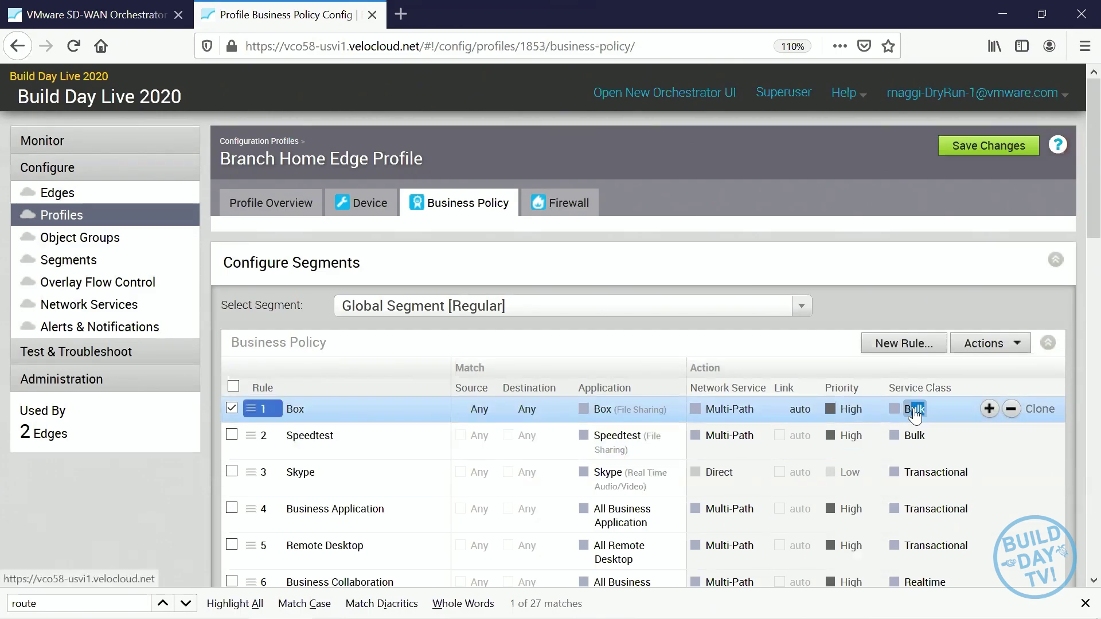
left_click_drag(1092, 202, 1088, 298)
left_click_drag(826, 298, 825, 166)
Step: Try out a new business policy rule matching the Netflix.com application, review its action settings, and discard it
left_click(681, 333)
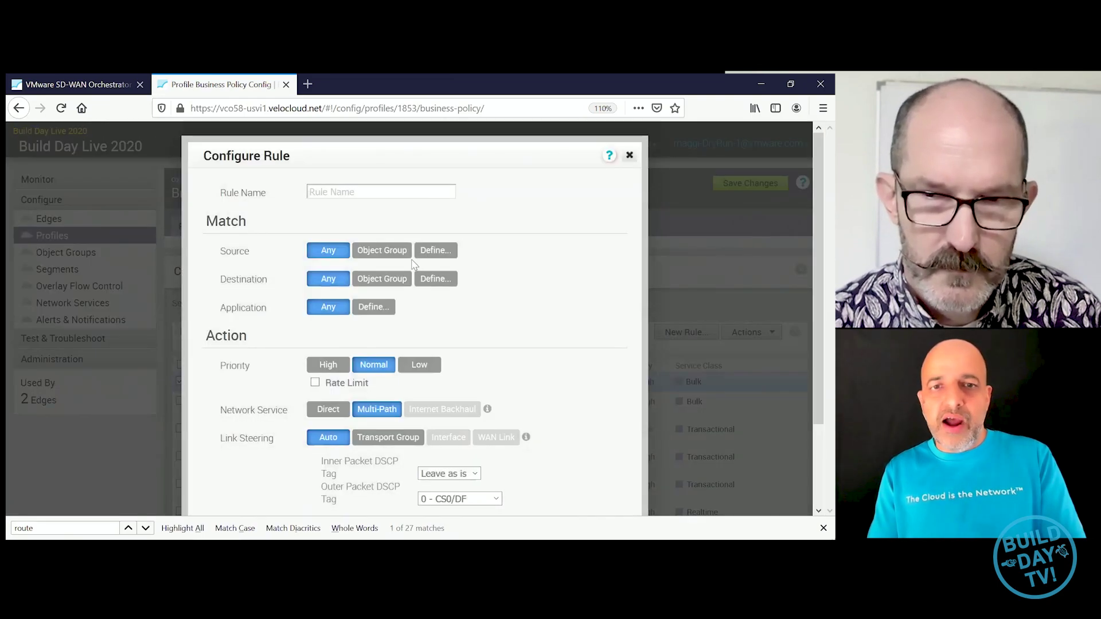
left_click(373, 308)
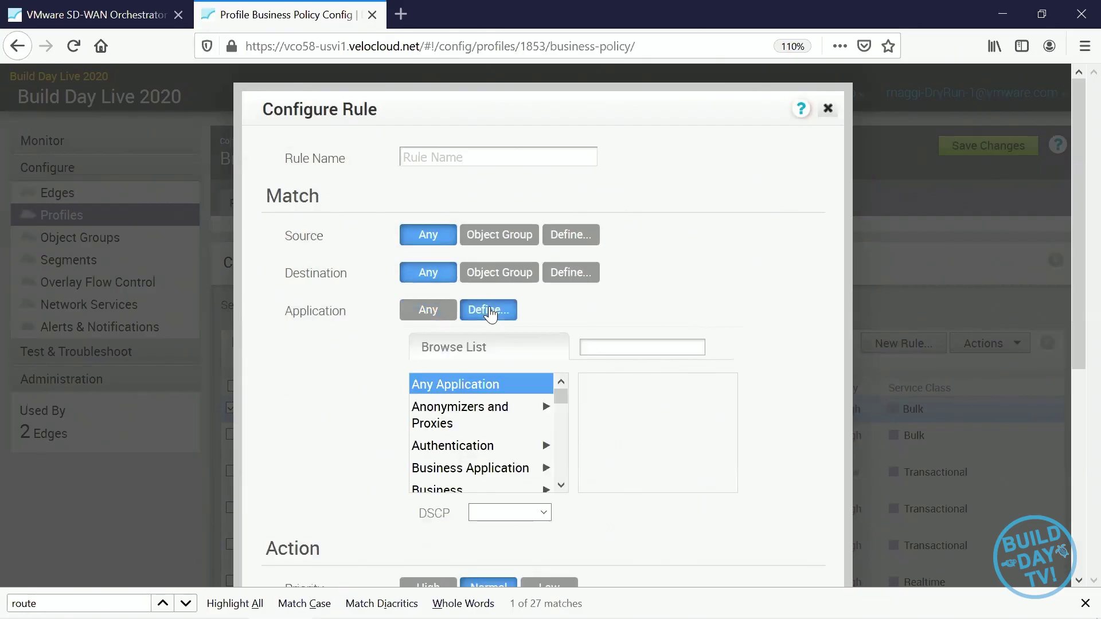
left_click(615, 351)
type("netf")
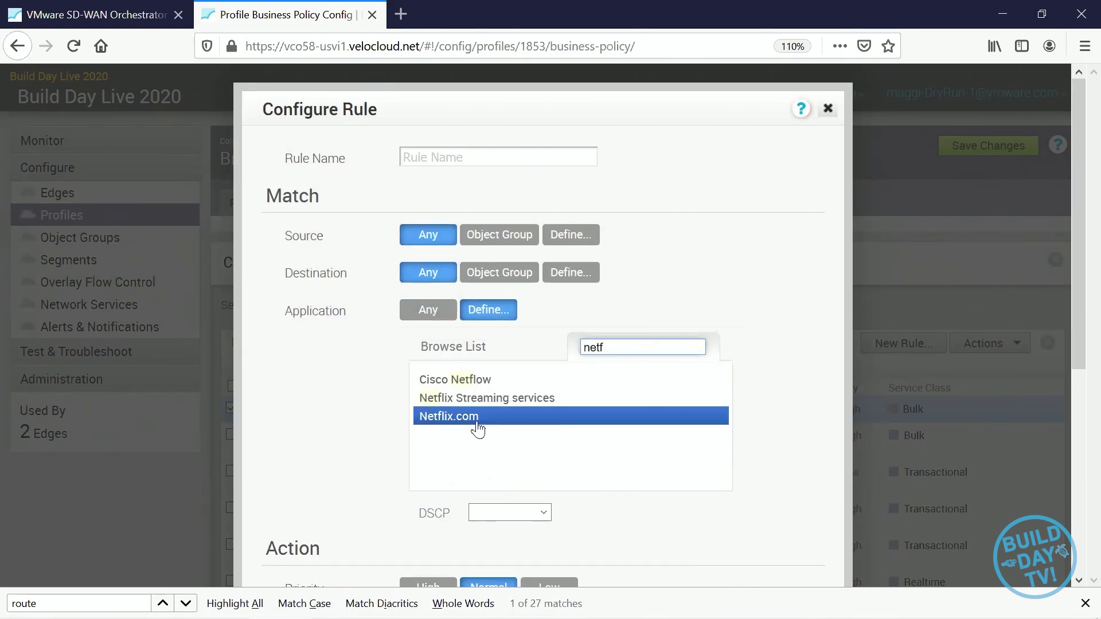
left_click(477, 418)
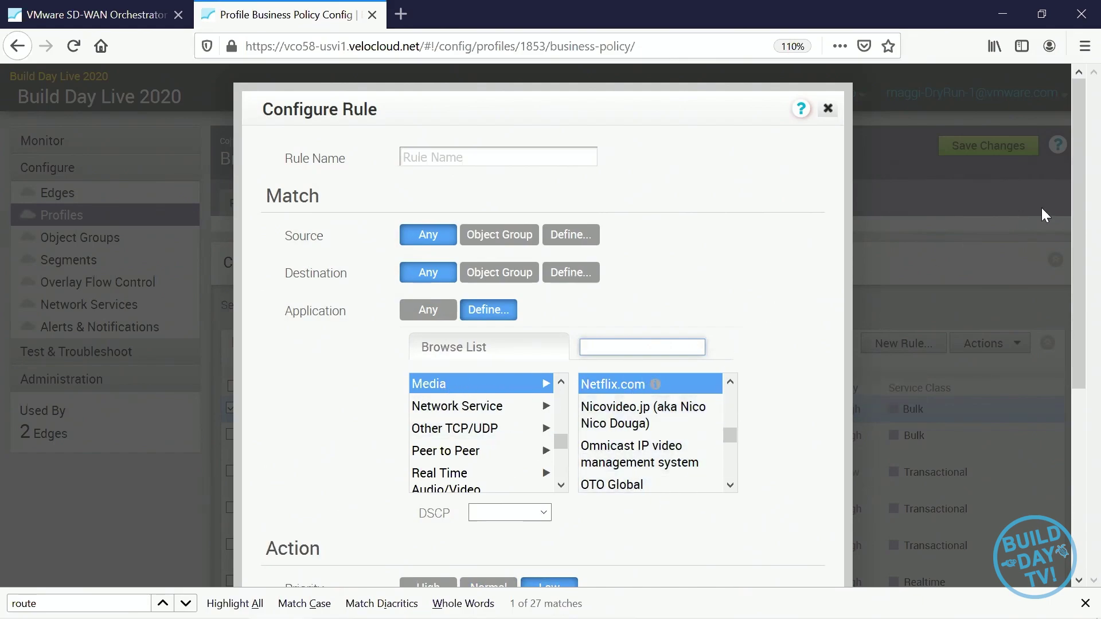
left_click_drag(1075, 203, 1060, 375)
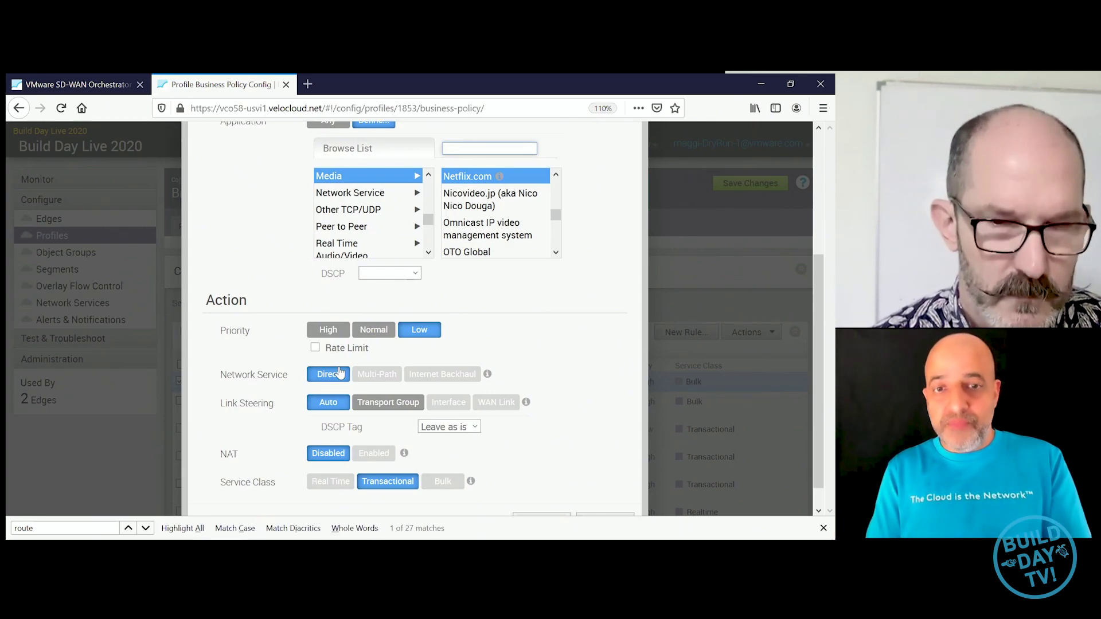
key("Escape")
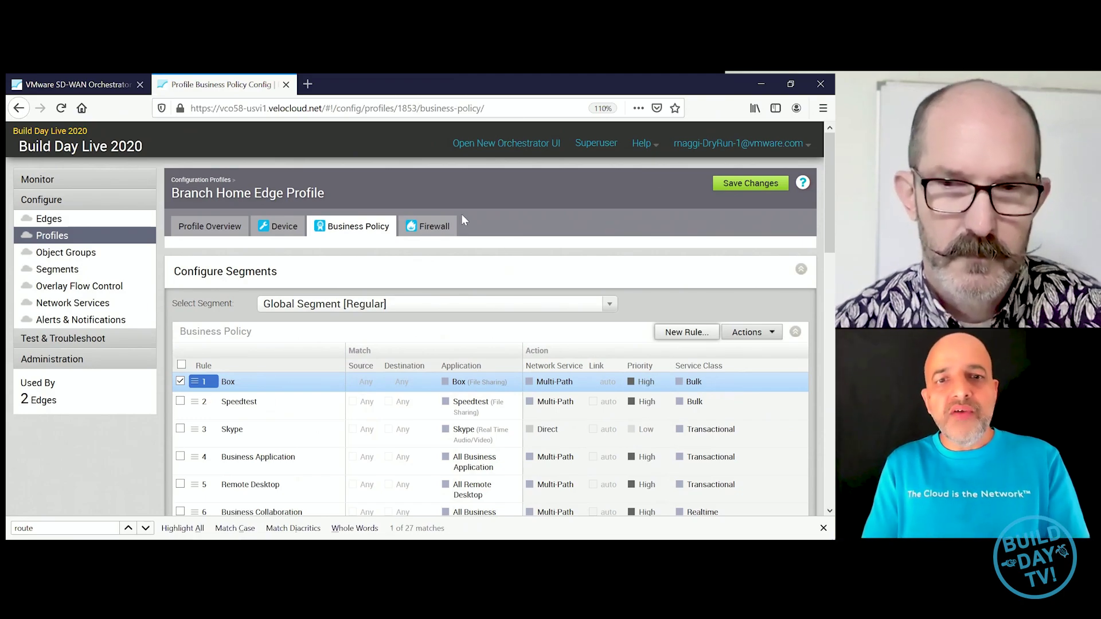
Step: Switch to Netflix in Chrome, enter a viewer profile, and pause the preview playing on the home page
key("alt+Tab")
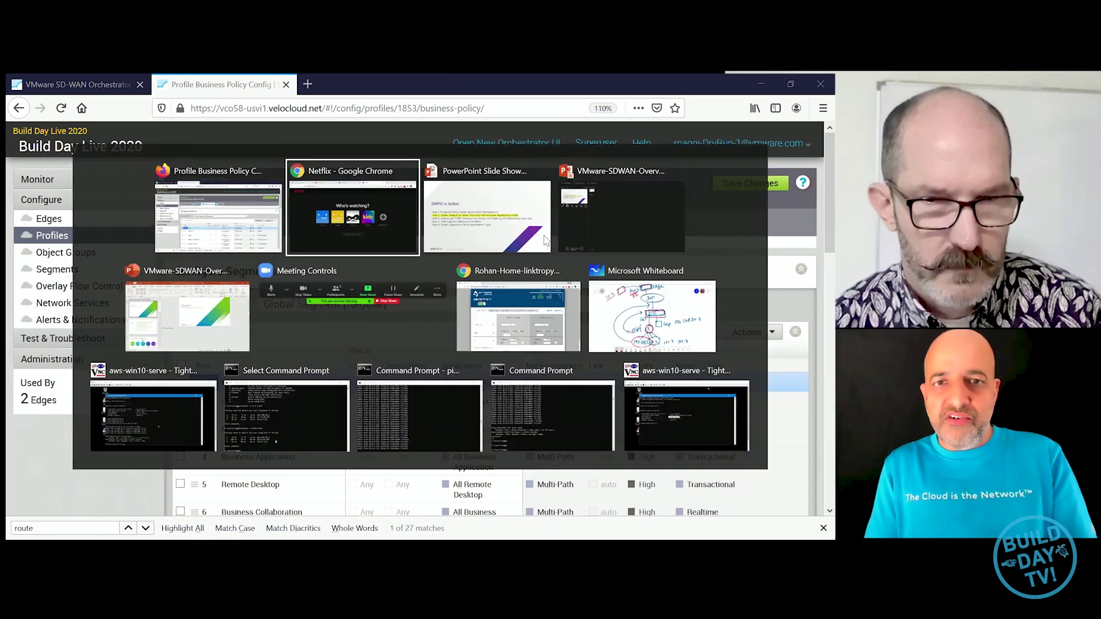
left_click(227, 310)
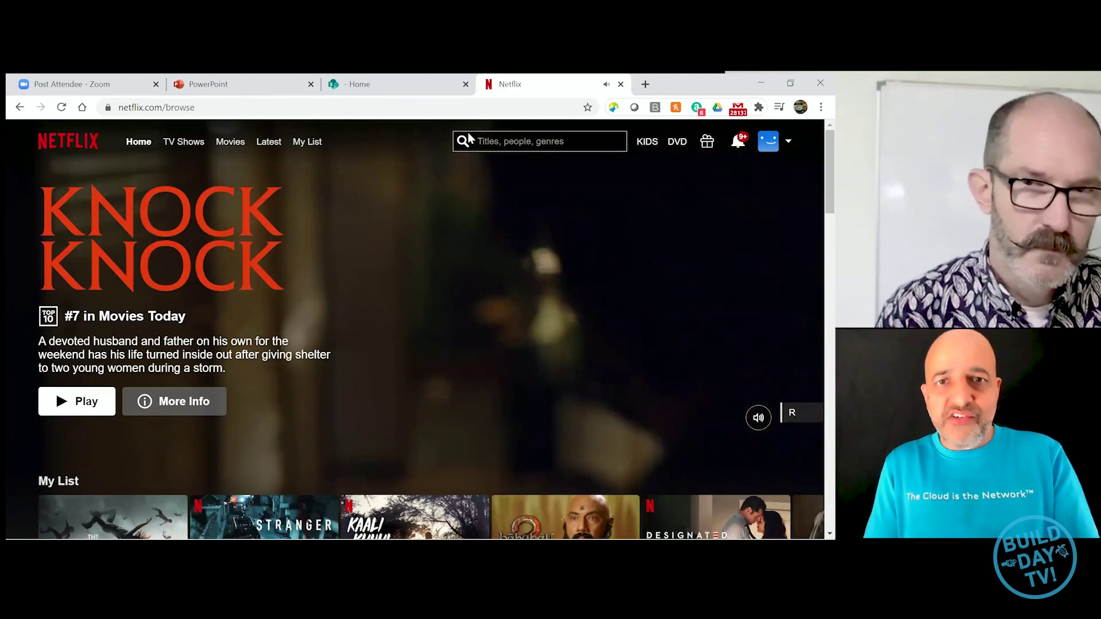
key("XF86AudioLowerVolume")
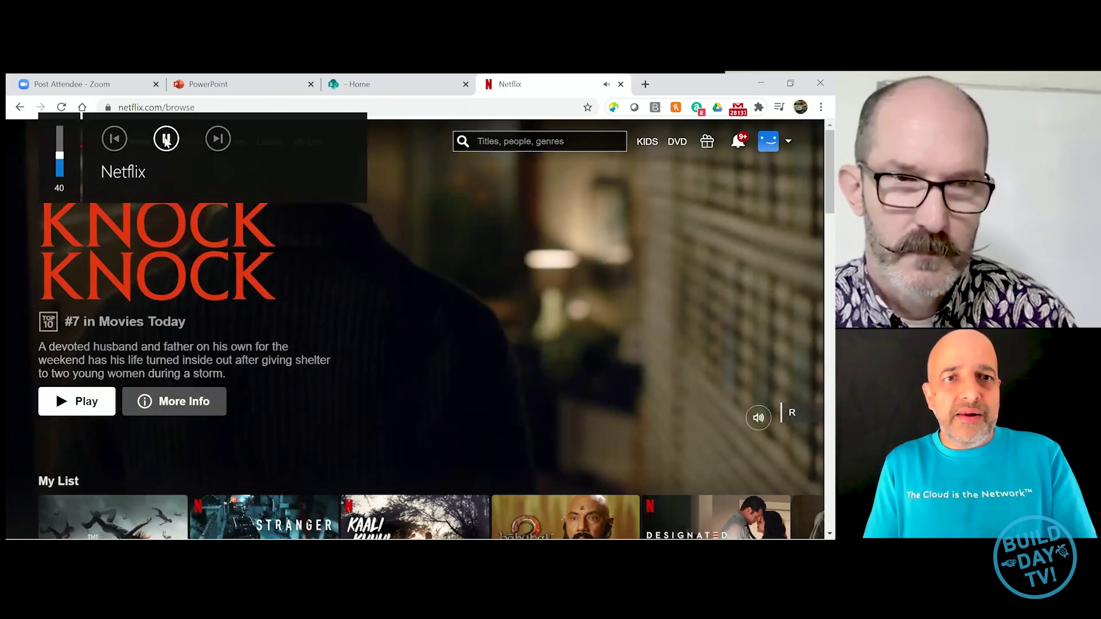
key("XF86AudioLowerVolume")
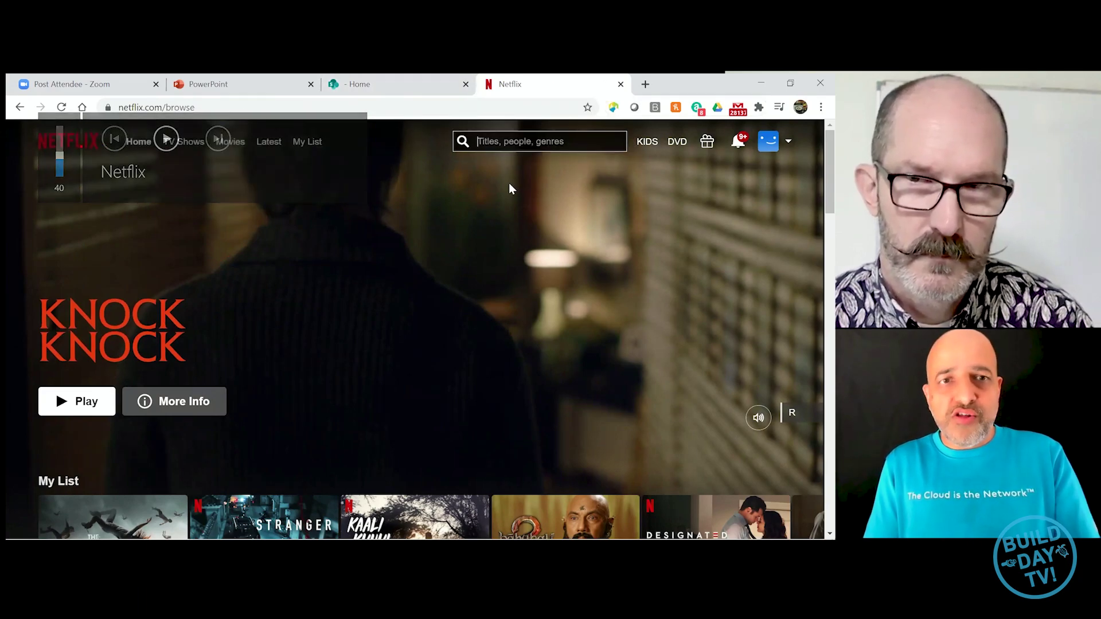
Step: Run List Active Flows in the remote diagnostics of RN-Home-BD-Edge-6x0 and set its source IP filter to 192.168.20.22
key("alt+Tab")
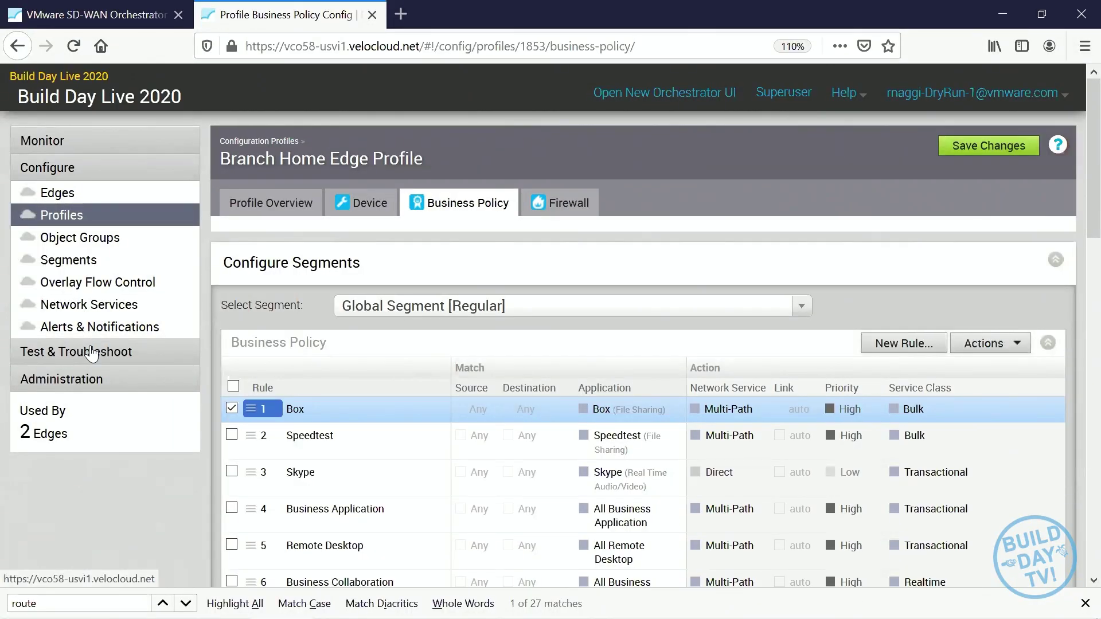
left_click(81, 338)
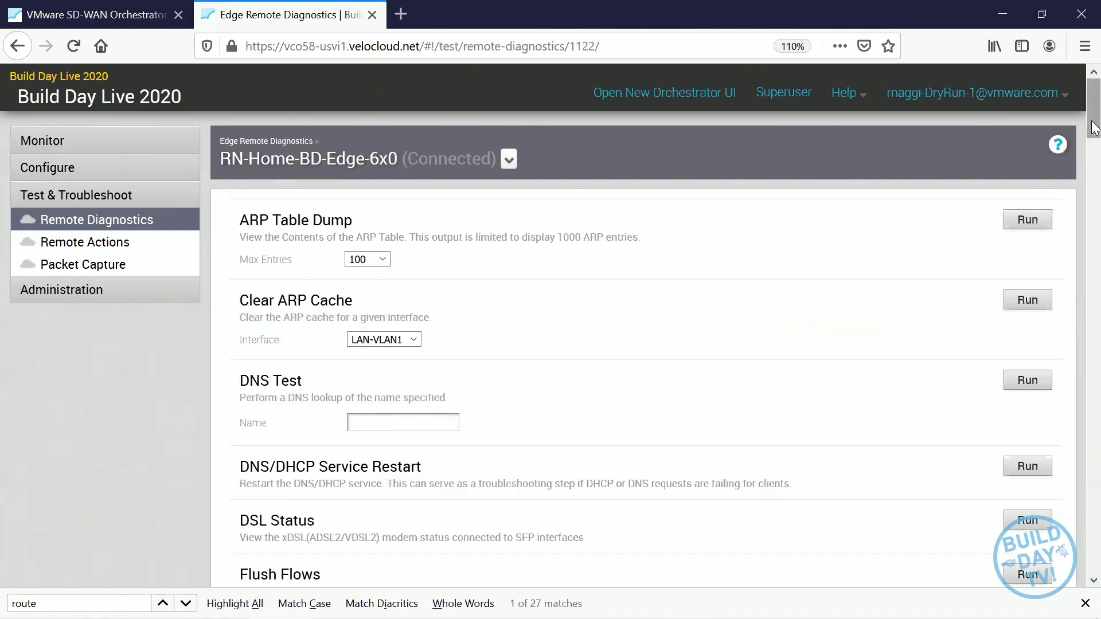
left_click_drag(1092, 129, 1095, 205)
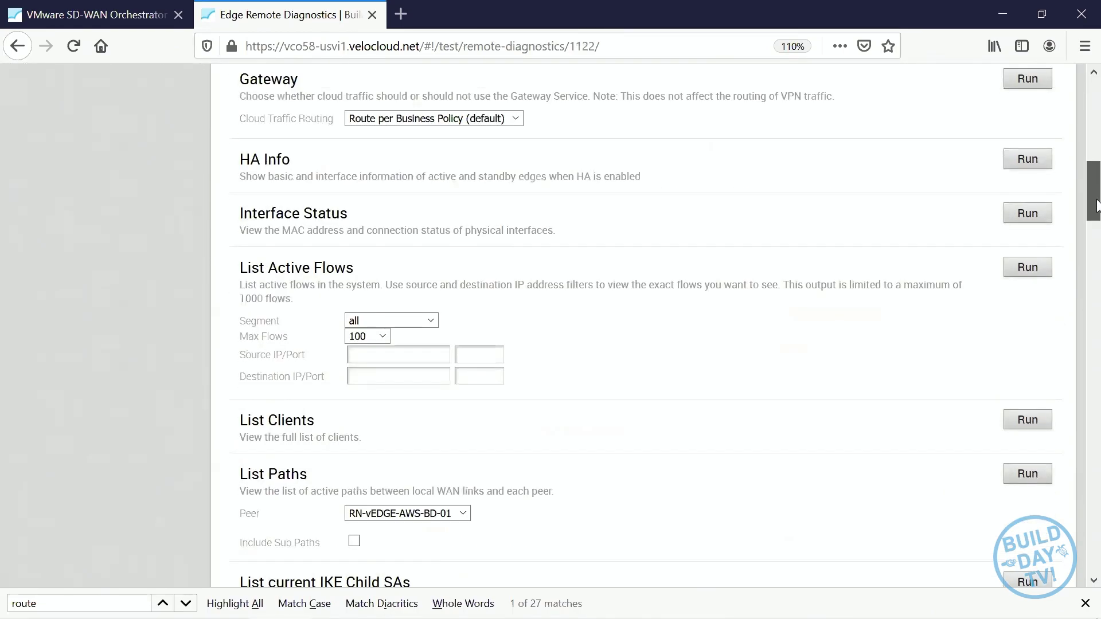
left_click(1030, 268)
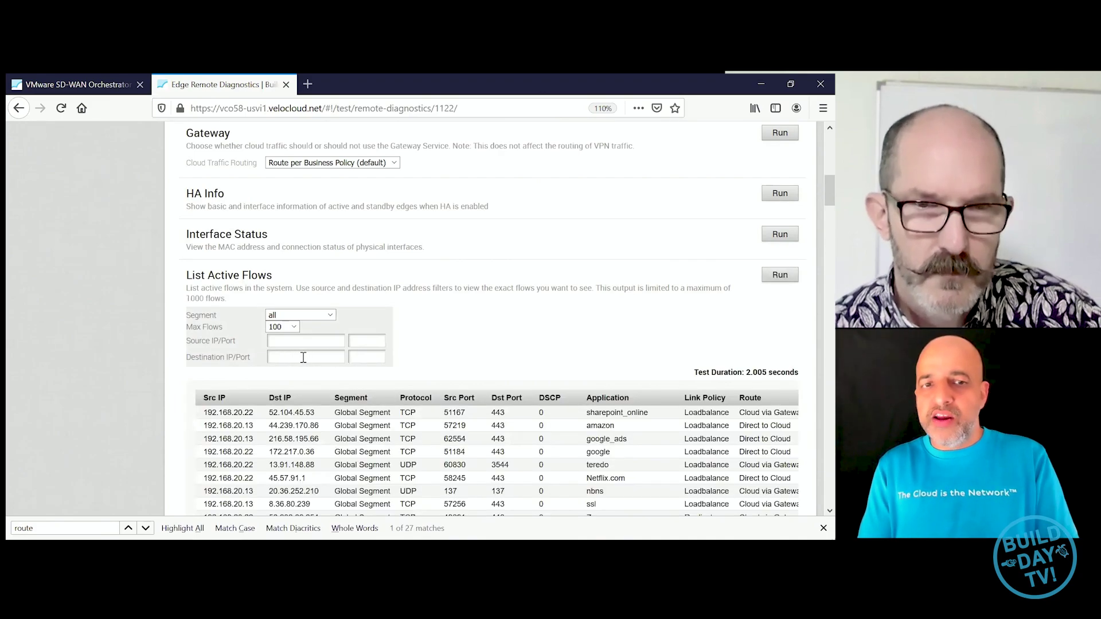
left_click(294, 339)
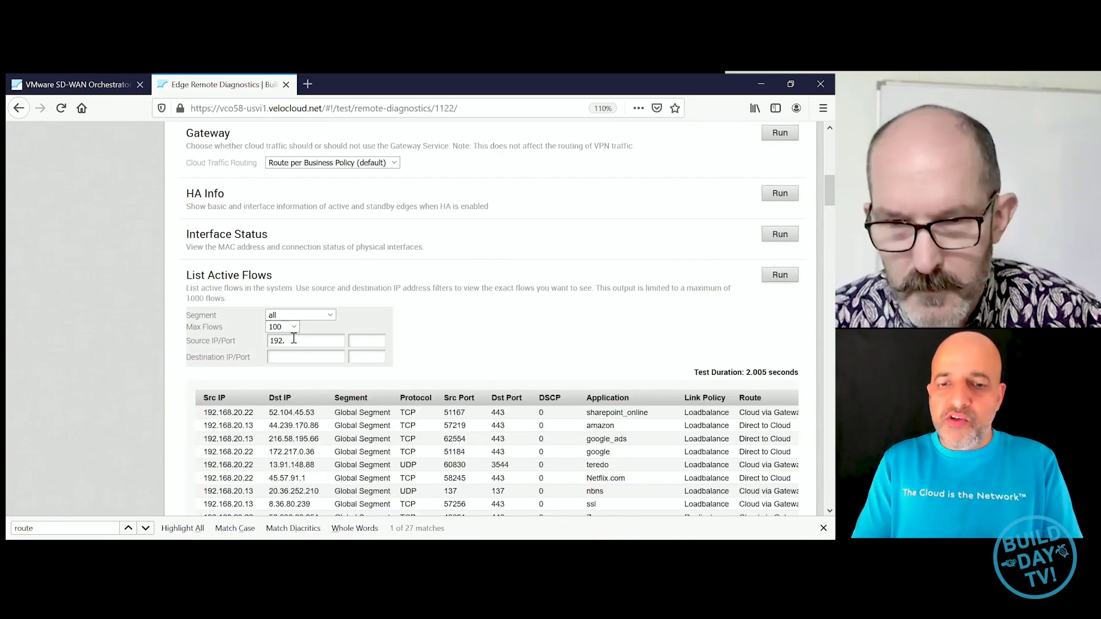
type("192.168.20.22")
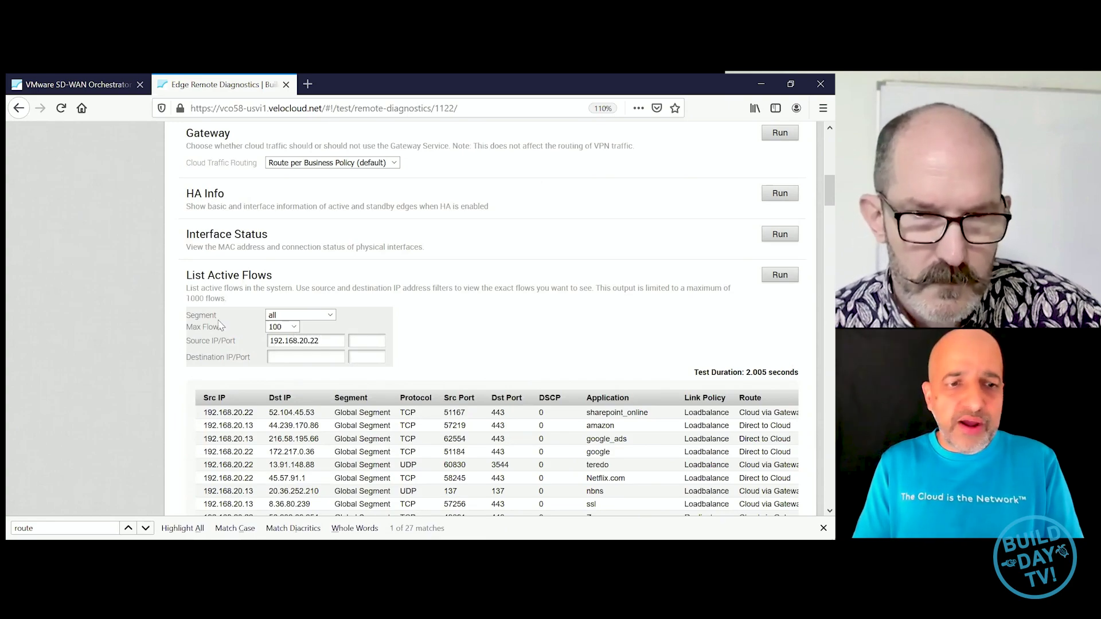
Step: Run ipconfig in a new Command Prompt to check the computer's Wi-Fi IPv4 address
key("super")
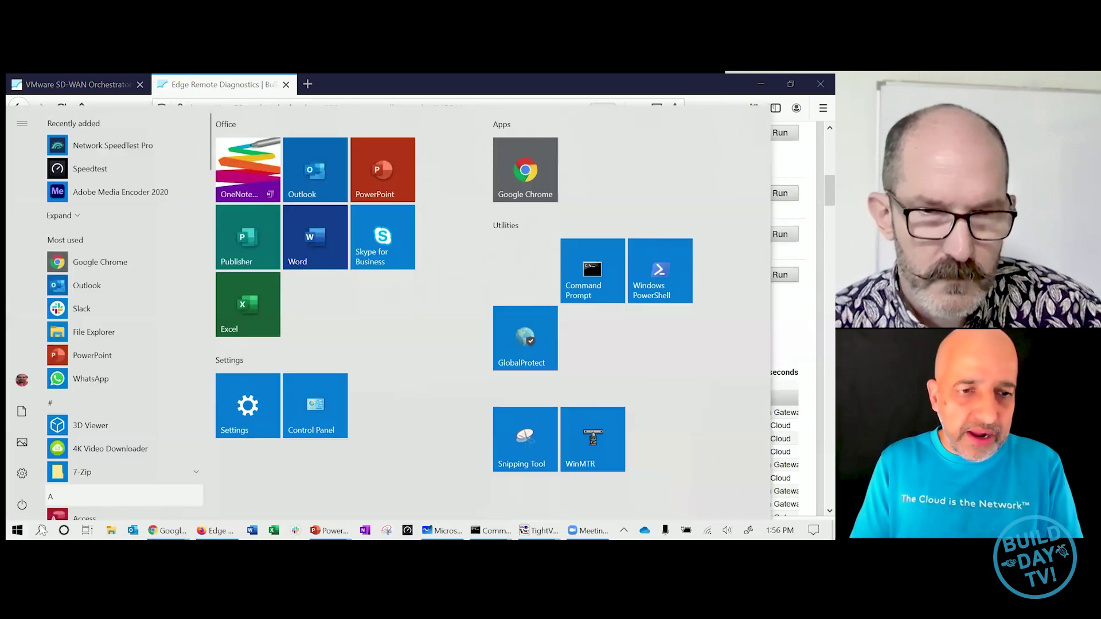
left_click(41, 530)
type("cmd")
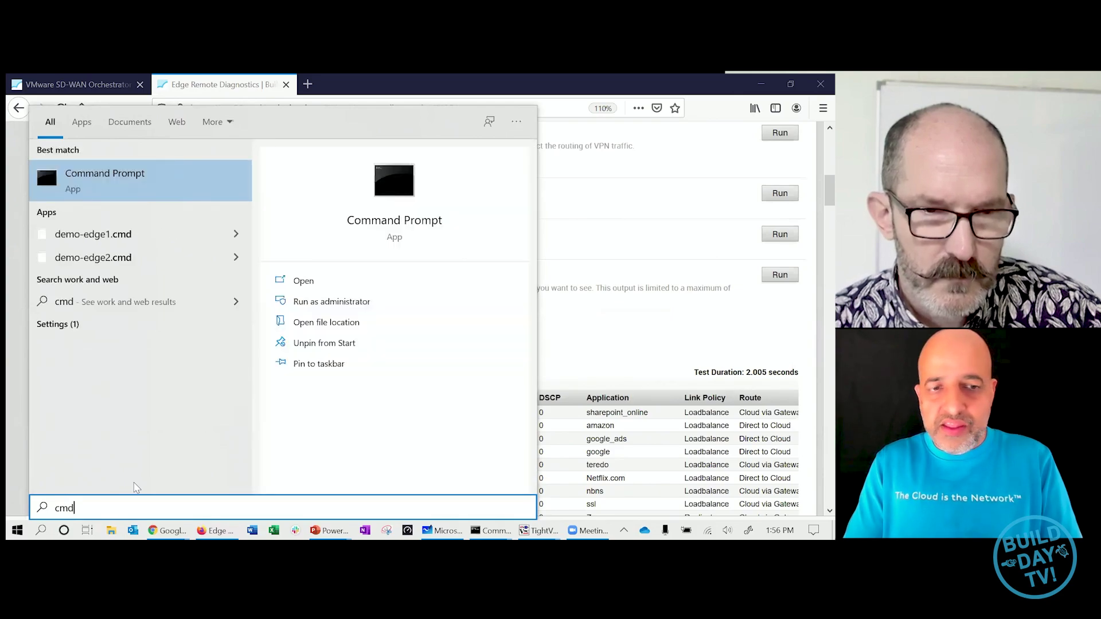
left_click(136, 488)
type("ipconfig")
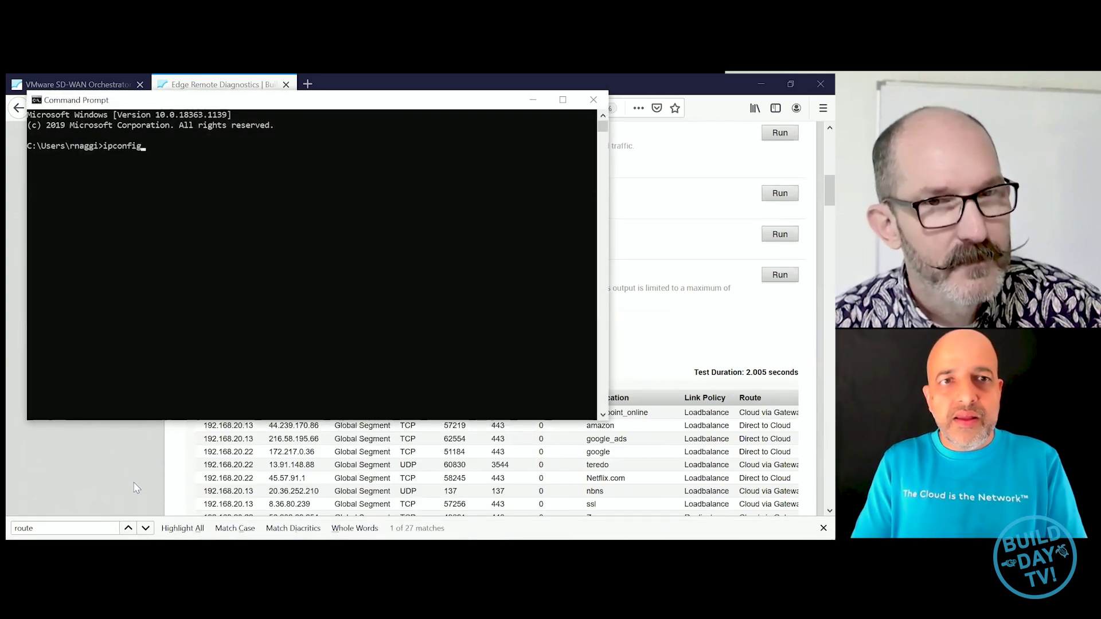
key("Return")
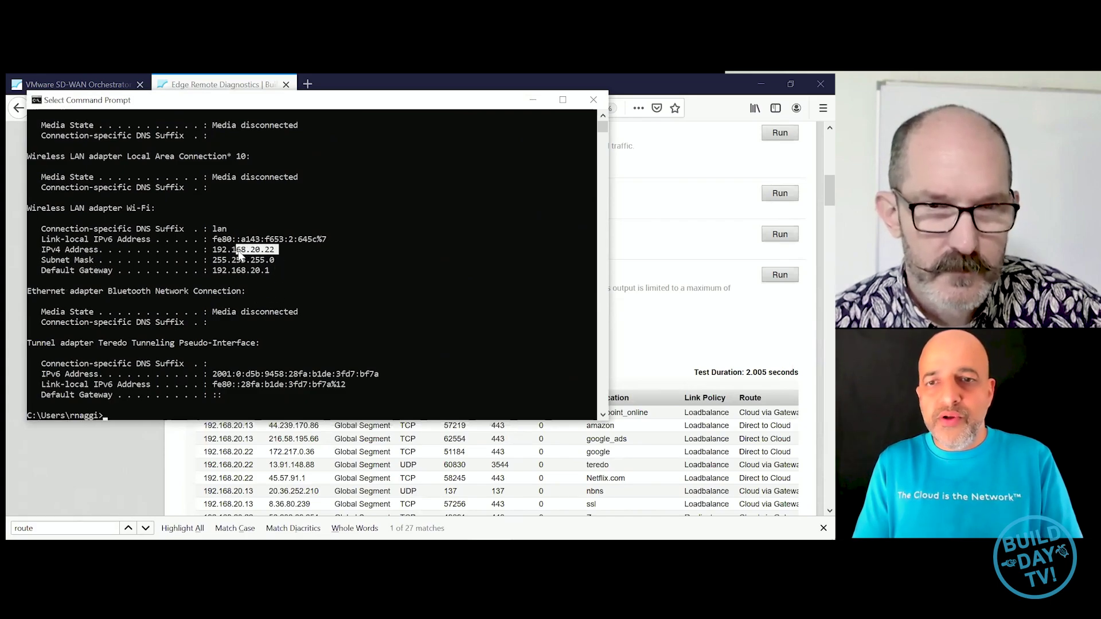
Step: Rerun List Active Flows with the source IP filter applied and examine the link policy and route of the Netflix.com flows
left_click(660, 336)
left_click(779, 276)
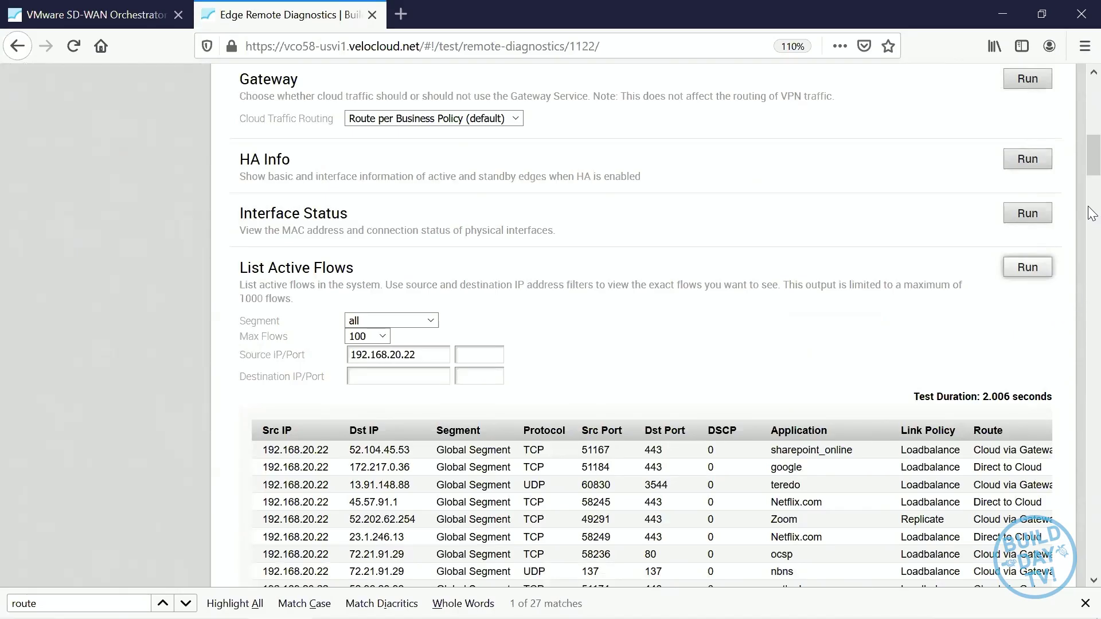
left_click_drag(1098, 170, 1097, 191)
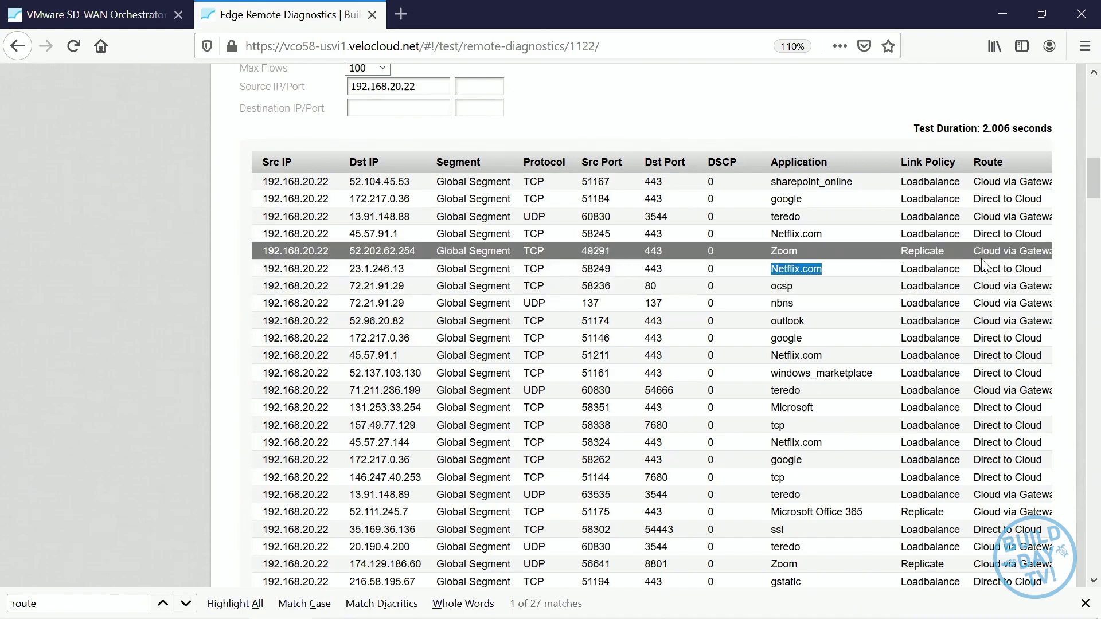
left_click_drag(963, 268, 950, 268)
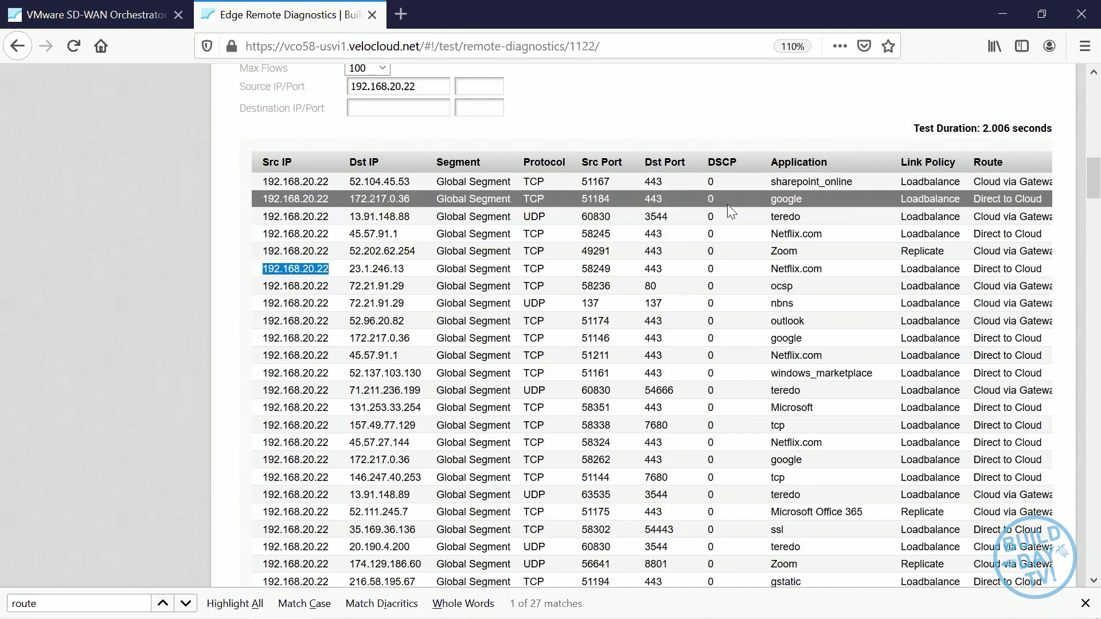
Step: Switch to the PowerPoint slide show with the DMPO in Action task list
key("alt+Tab")
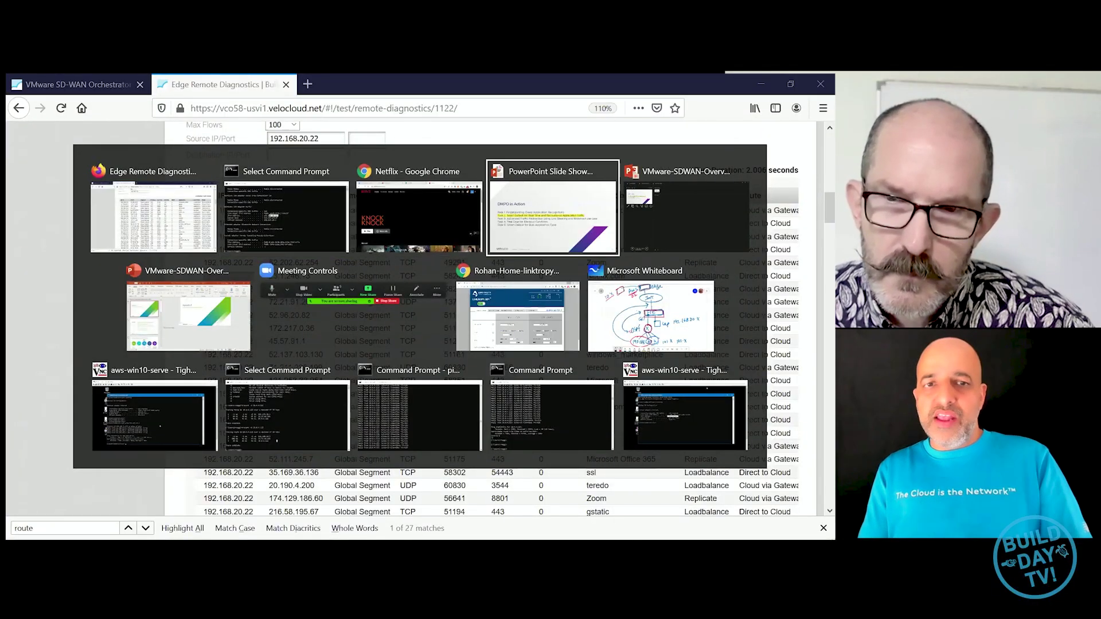
left_click(556, 232)
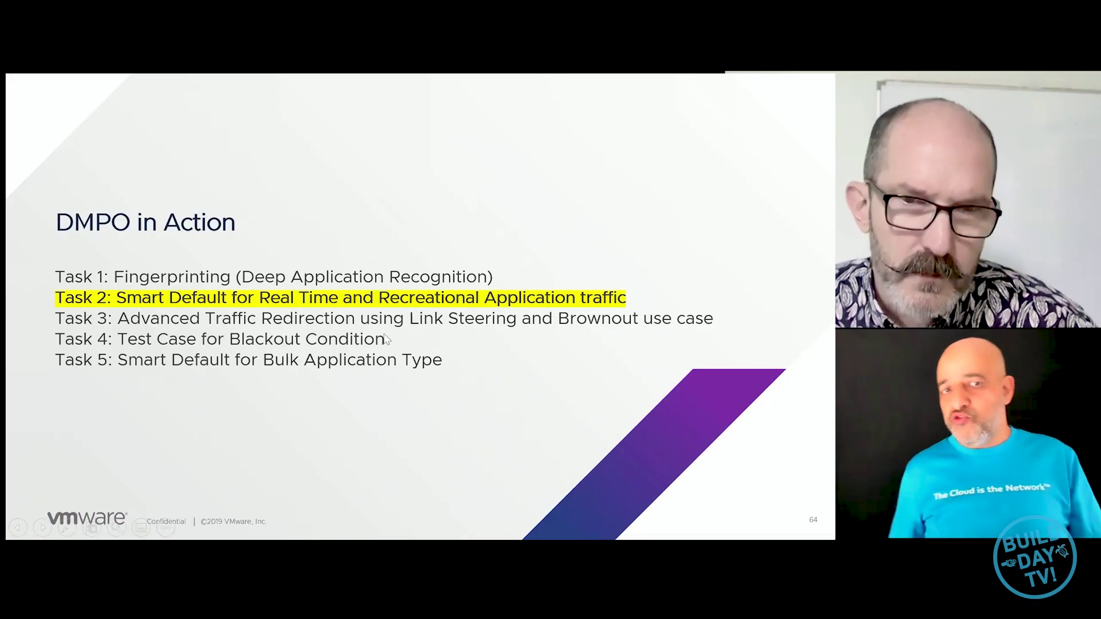
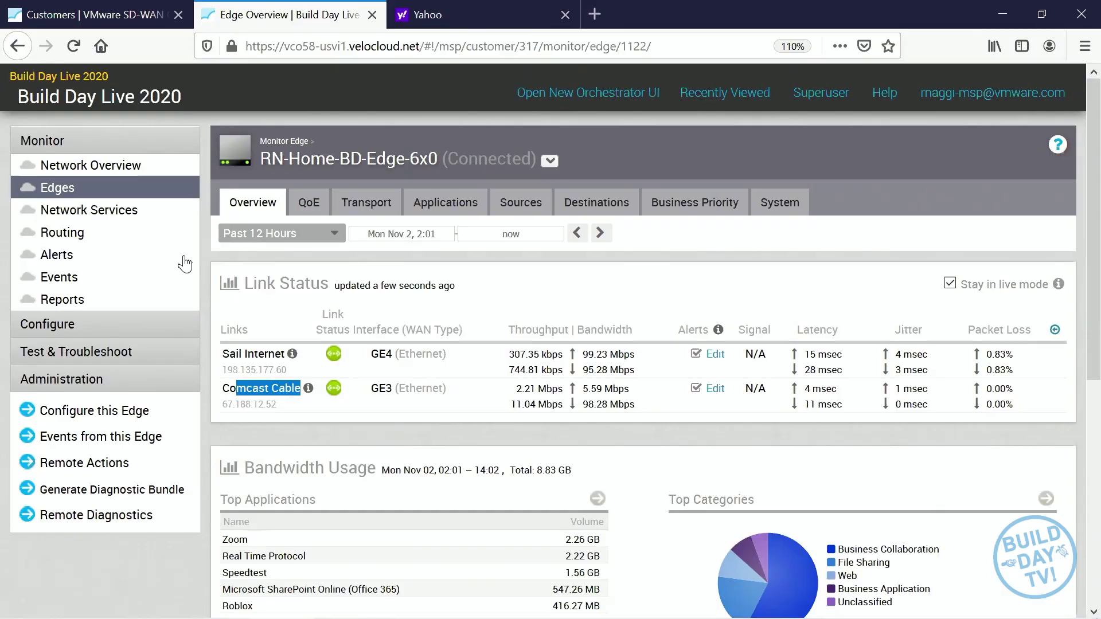
Step: Open the edge configuration, reload the page, and sign back in to the orchestrator with the account username and password
left_click(86, 323)
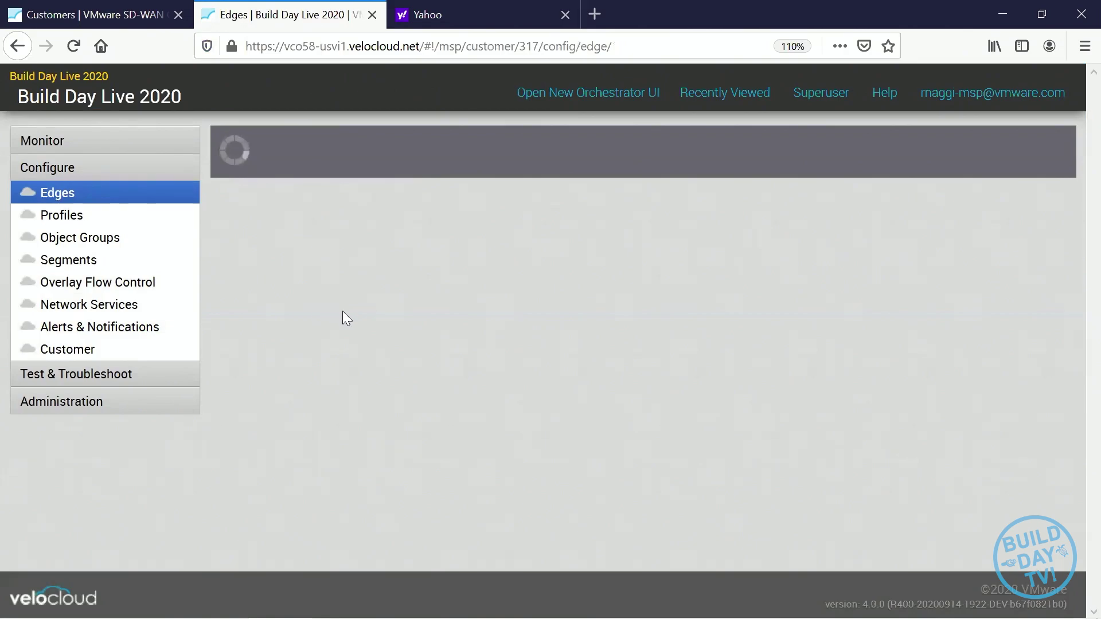
key("F5")
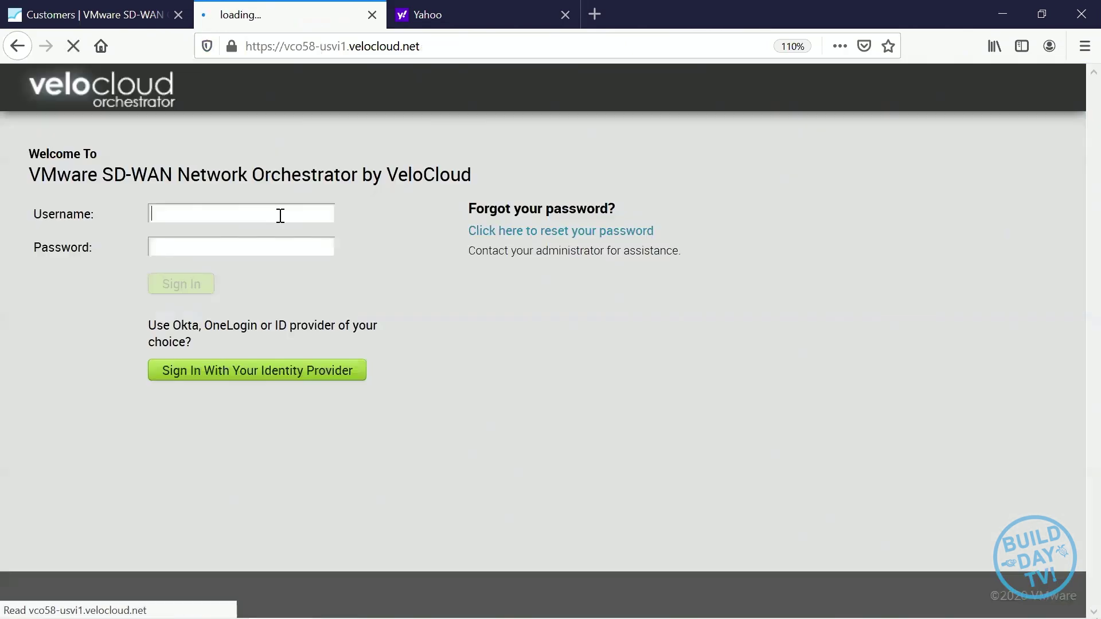
left_click(287, 218)
left_click(266, 271)
left_click(195, 281)
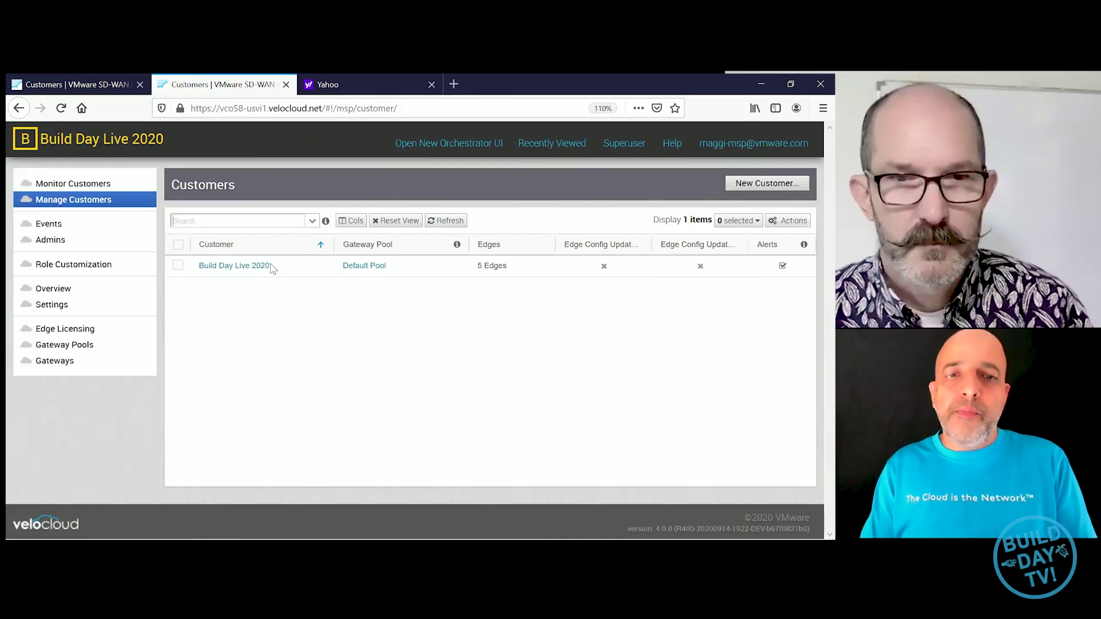
Step: Open the business policy configuration of RN-Home-BD-Edge-6x0 under the customer Build Day Live 2020
left_click(251, 267)
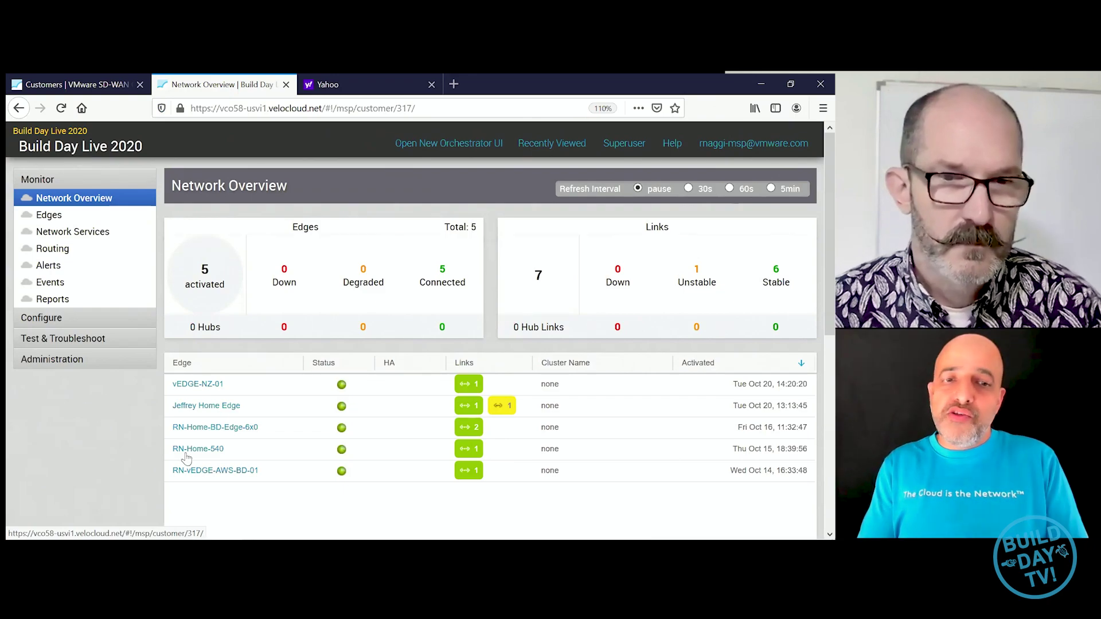
left_click(244, 429)
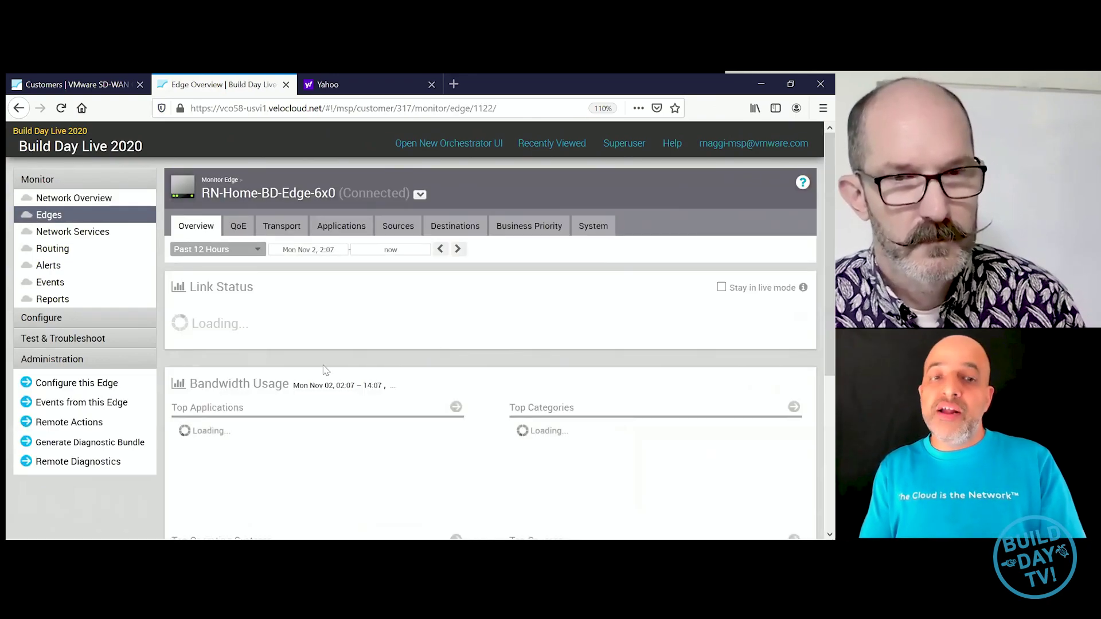
left_click(63, 319)
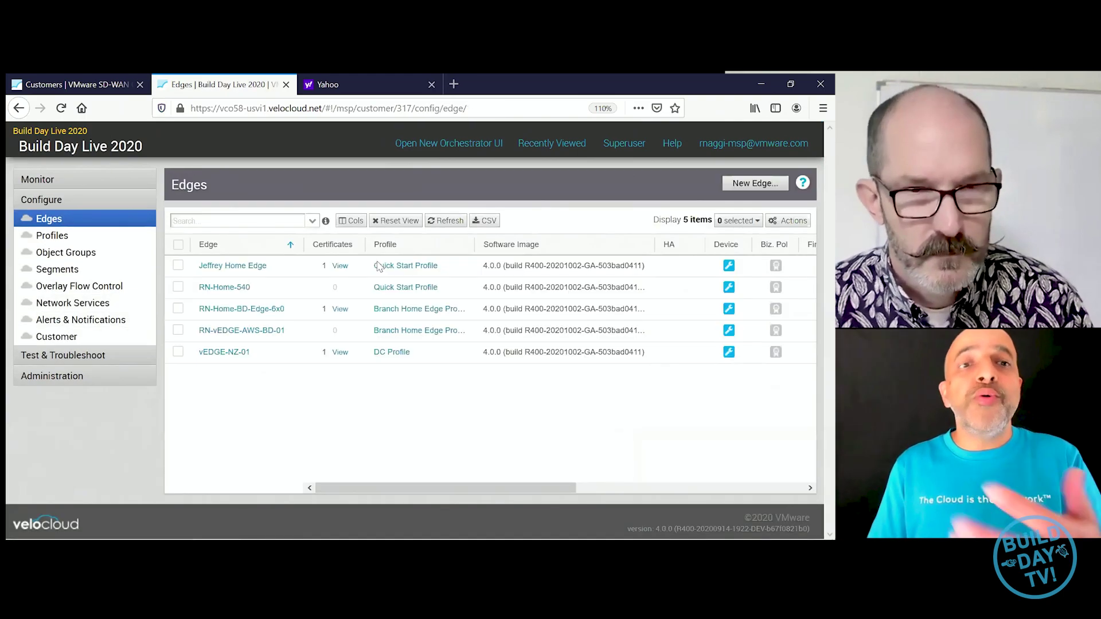
left_click(275, 308)
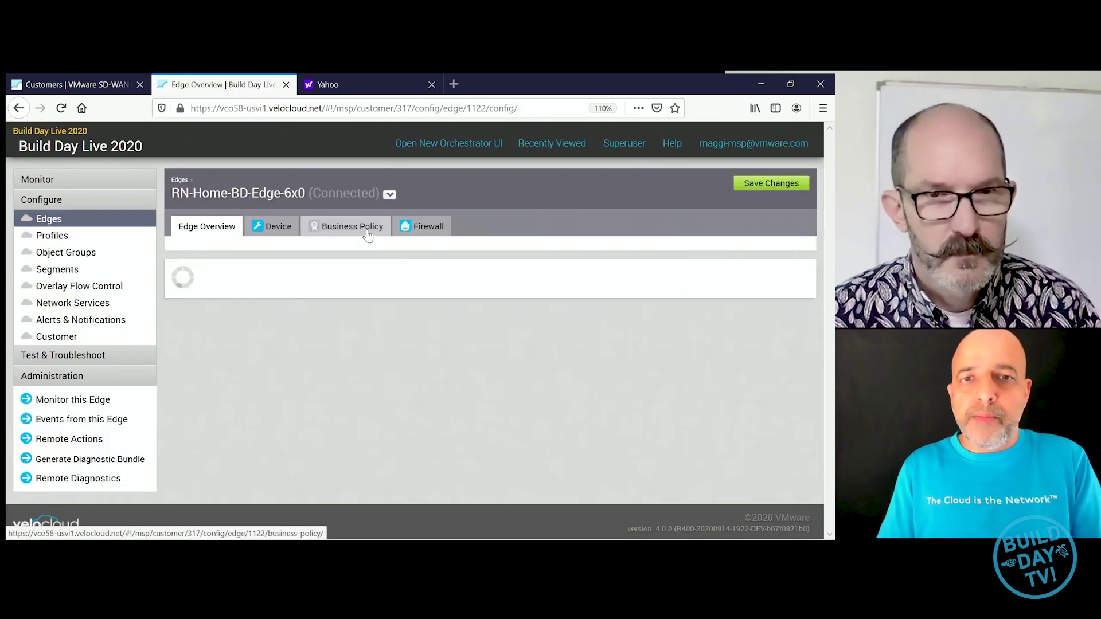
left_click(367, 229)
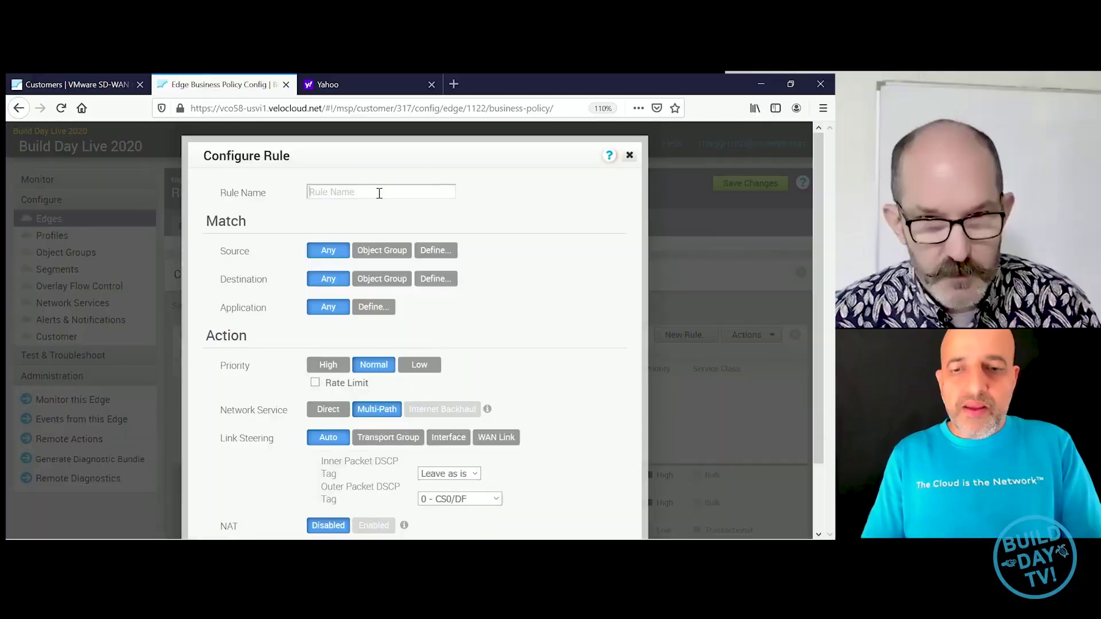
Step: Name the new business policy rule "Zoom Traffic" and define its matching application as Zoom
type("Zoom")
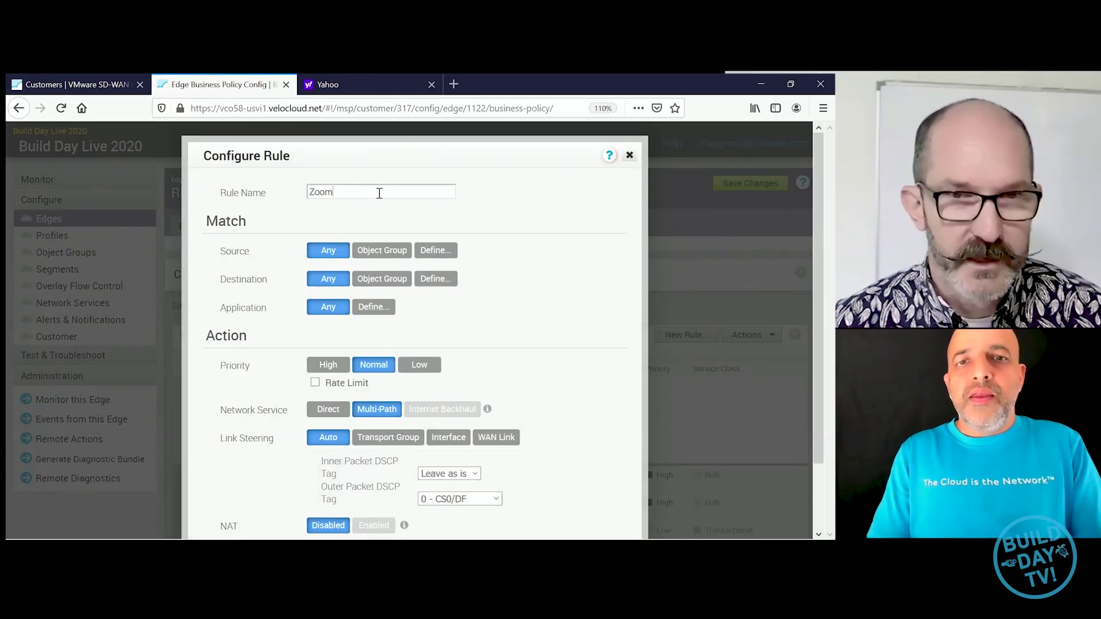
type(" Traffic")
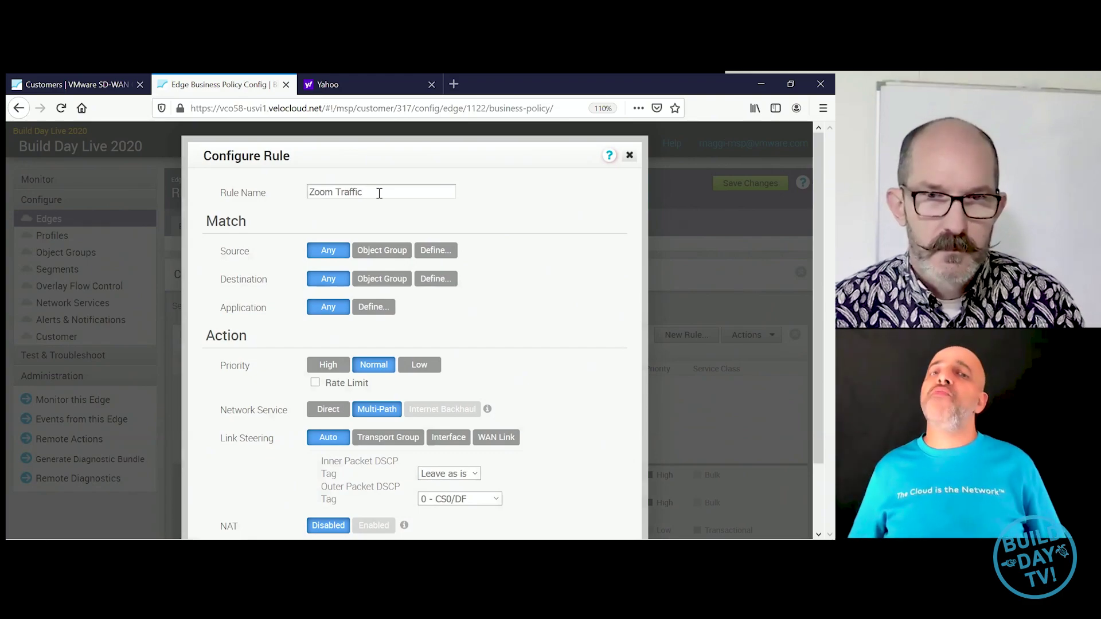
left_click(373, 307)
left_click(460, 331)
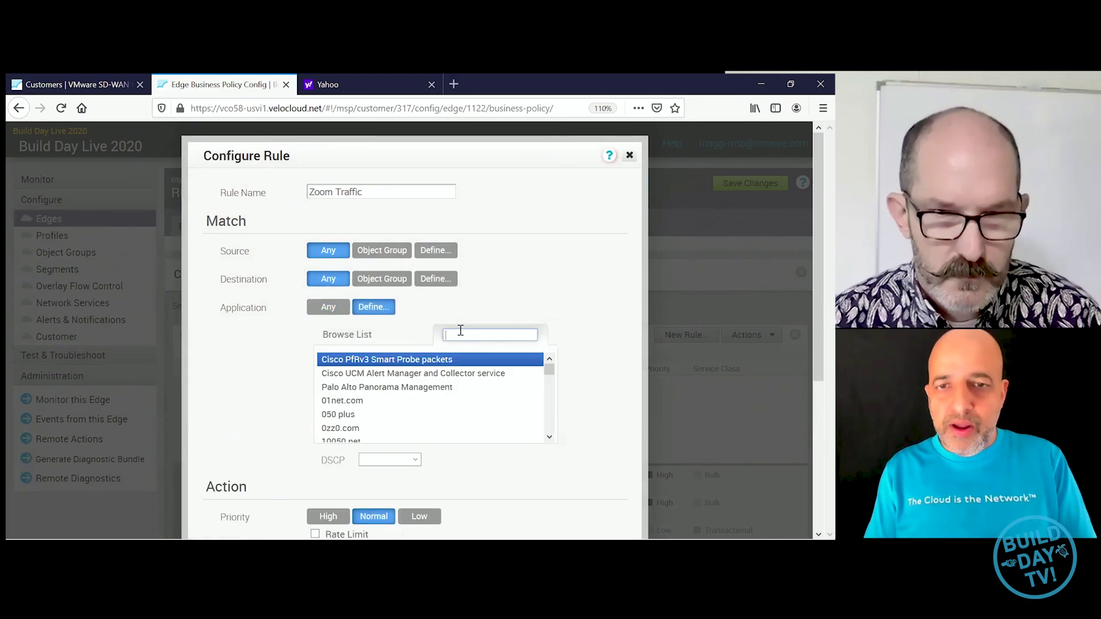
type("zoom")
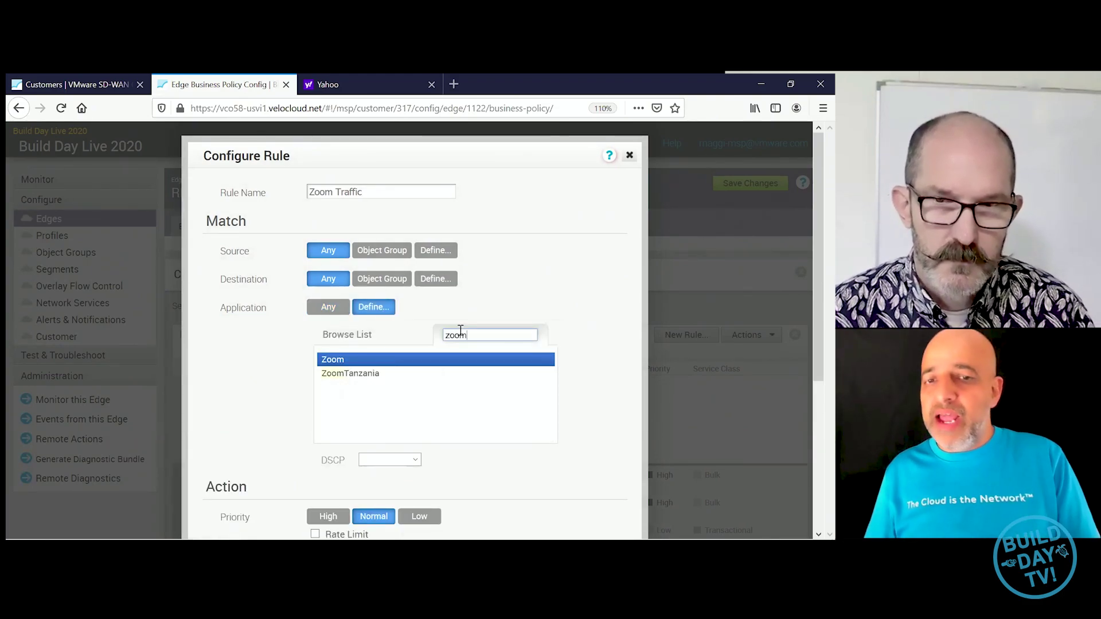
left_click(413, 360)
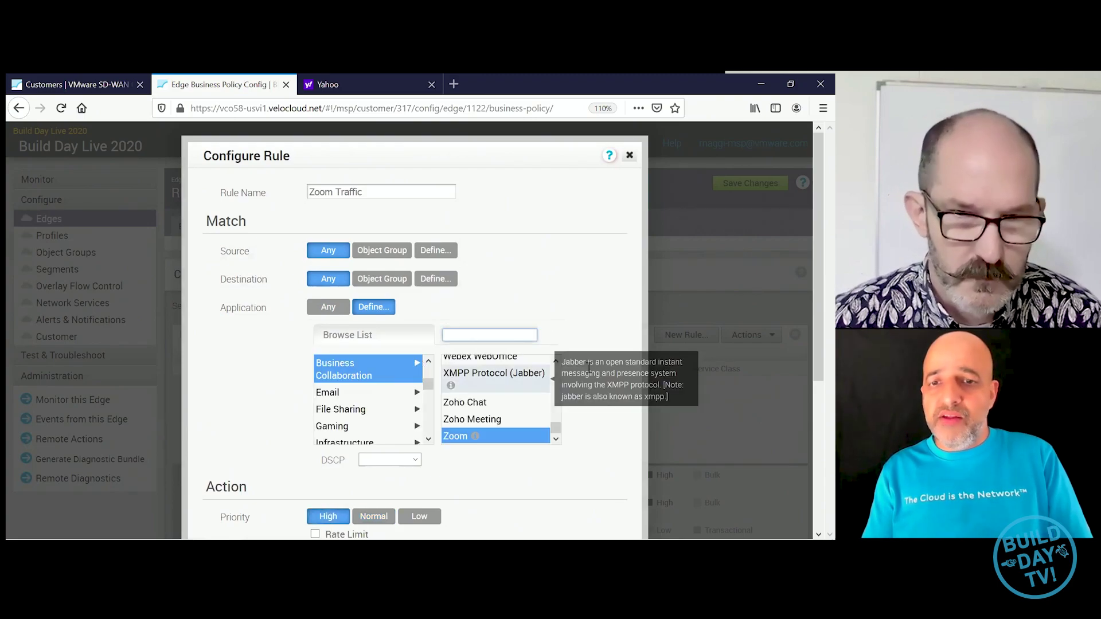
Step: Steer the Zoom Traffic rule to the WAN link Comcast Cable as Preferred and confirm the rule
scroll(808, 322, "down", 4)
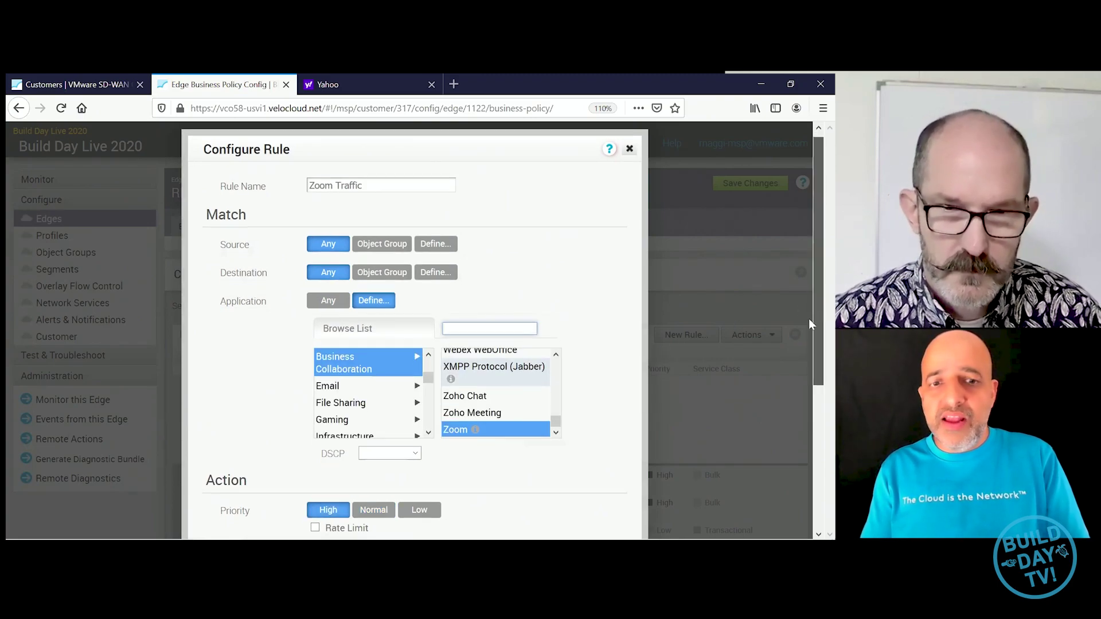
scroll(803, 442, "down", 1)
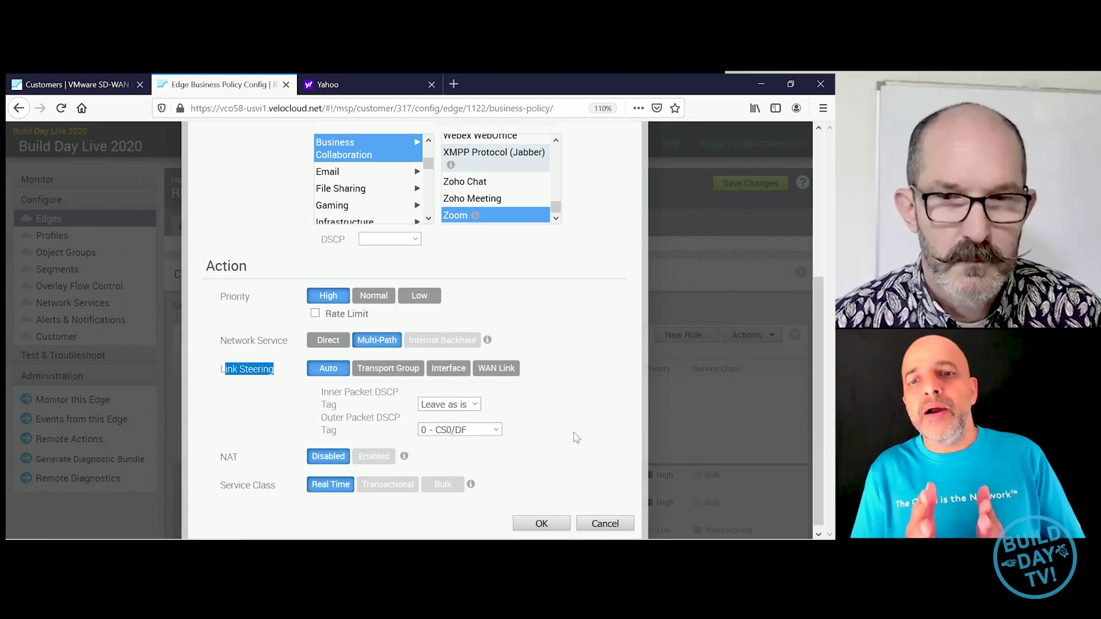
left_click(496, 368)
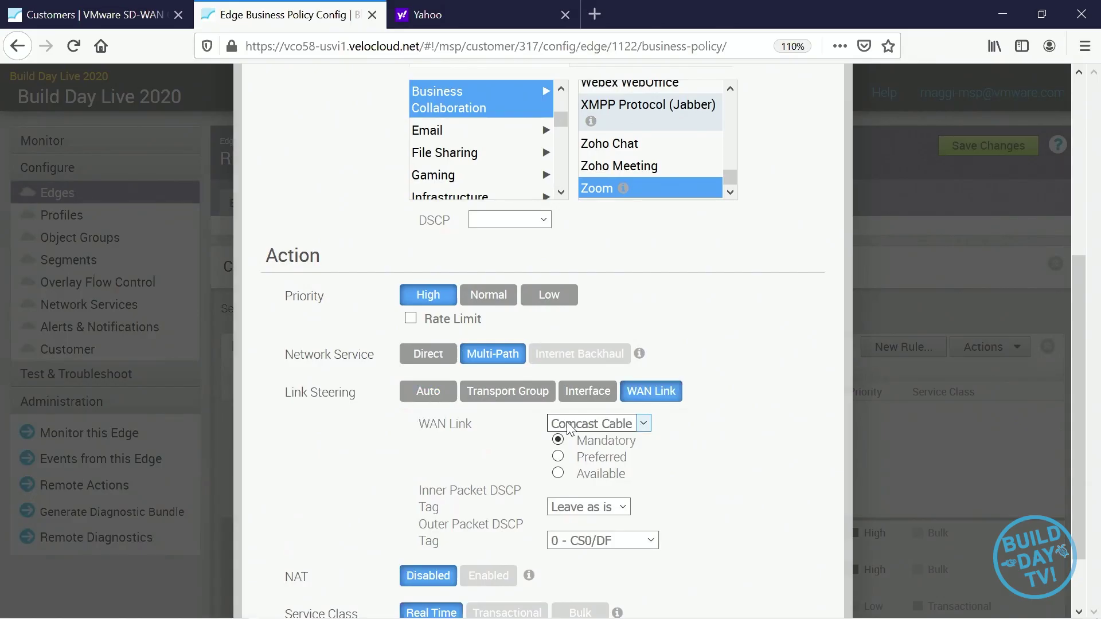
left_click(611, 454)
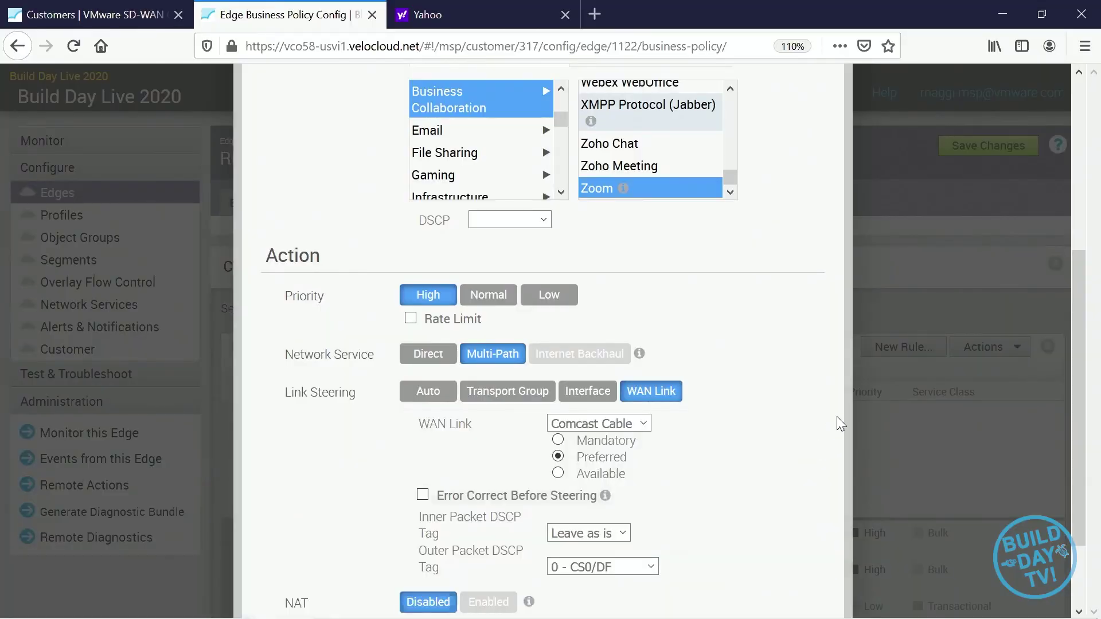
scroll(1082, 363, "down", 3)
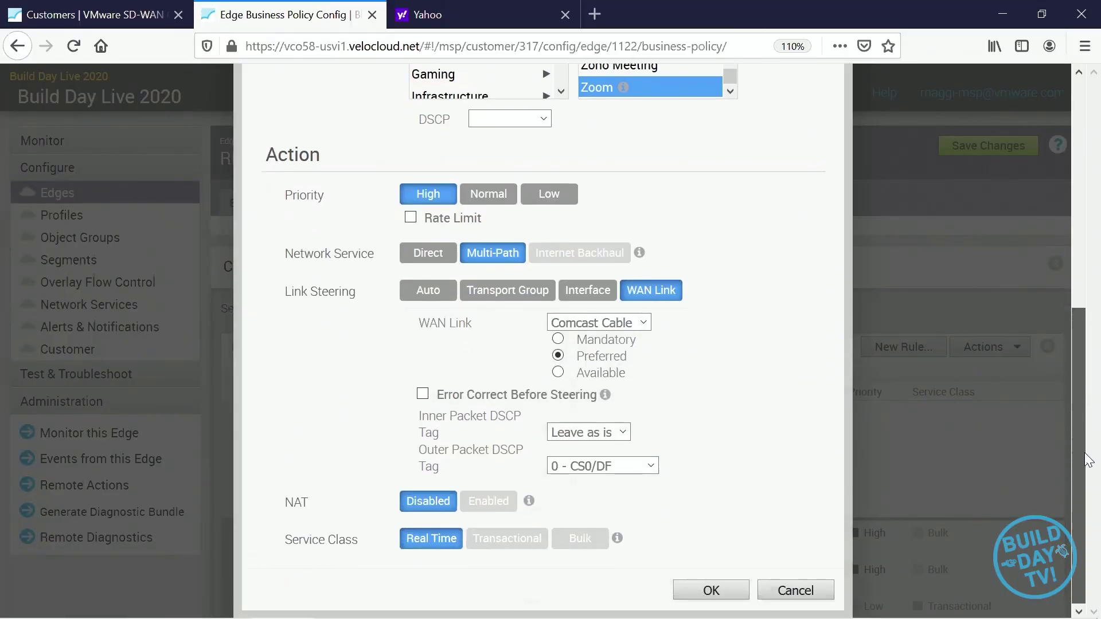
left_click(711, 590)
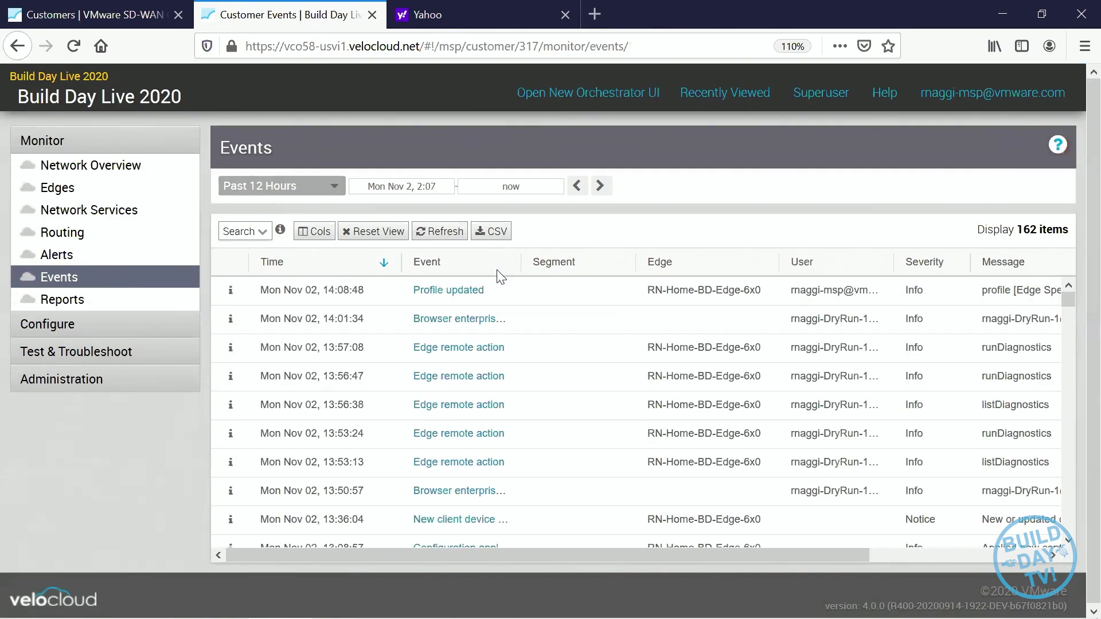
Step: Widen the Event column in the customer's events list and open the monitored edges overview
left_click_drag(521, 262, 608, 262)
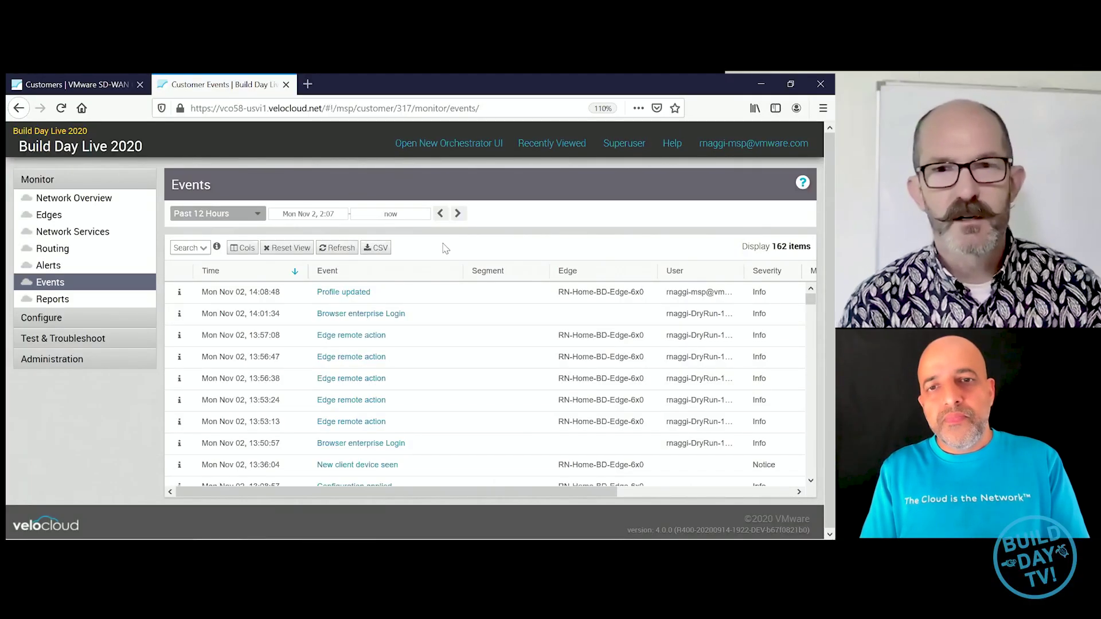
left_click(89, 220)
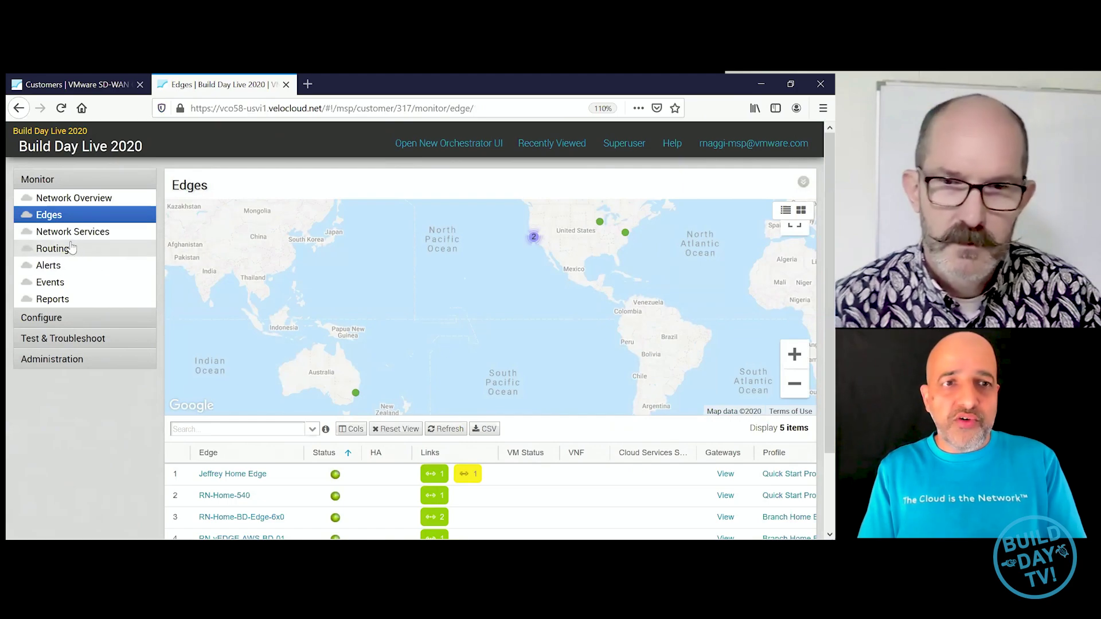
left_click(49, 216)
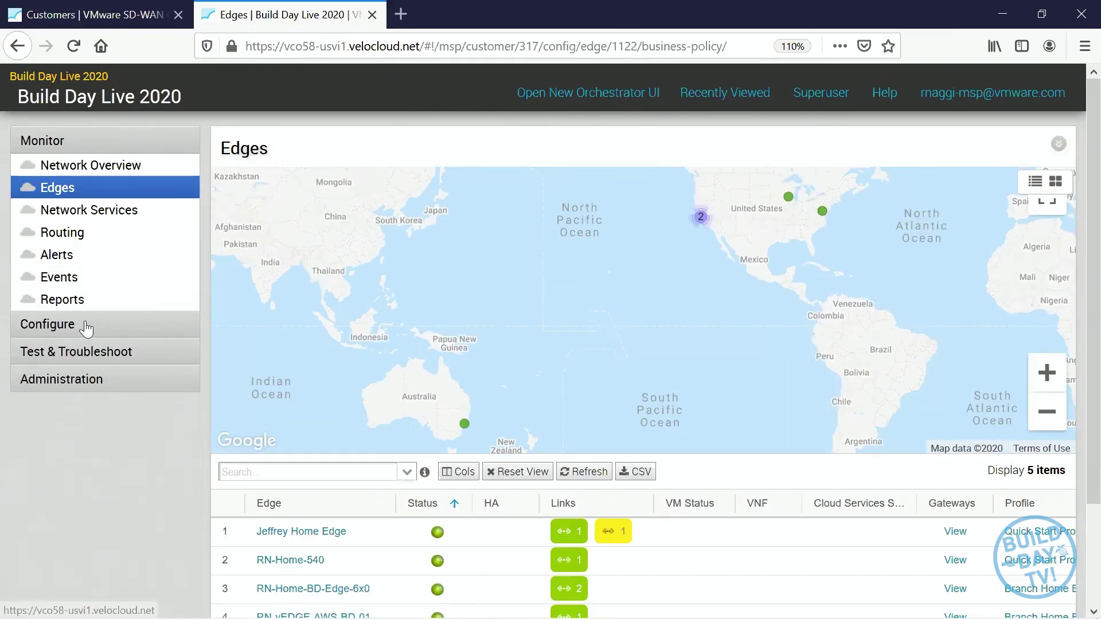
Step: Check the business policy indicator of RN-Home-BD-Edge-6x0 in the edge configuration list and open that edge's business policy
left_click(86, 325)
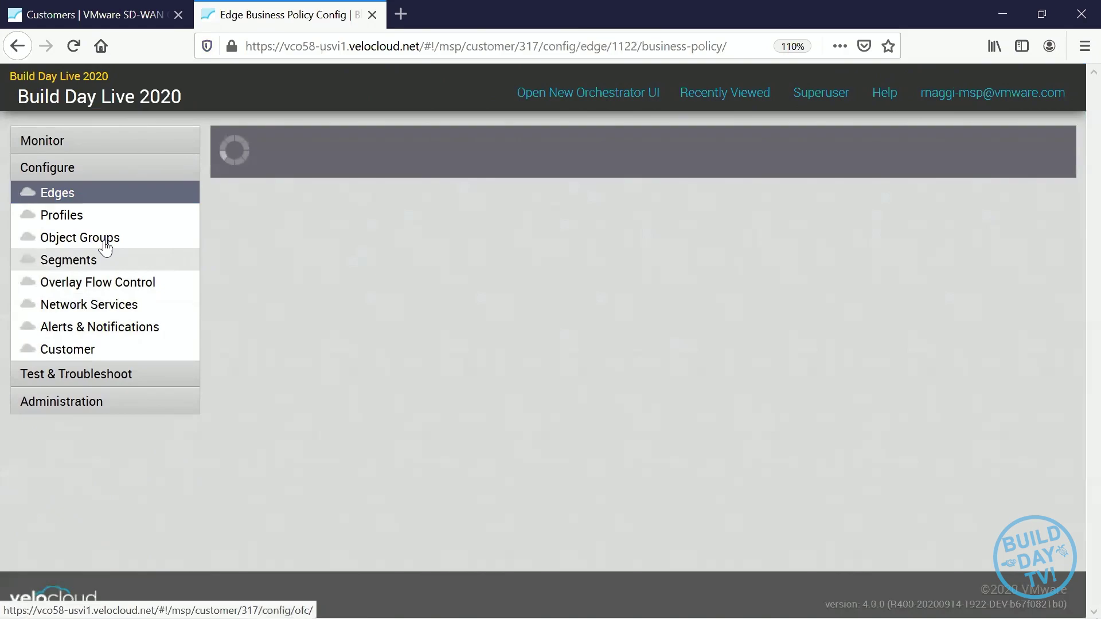
left_click(69, 198)
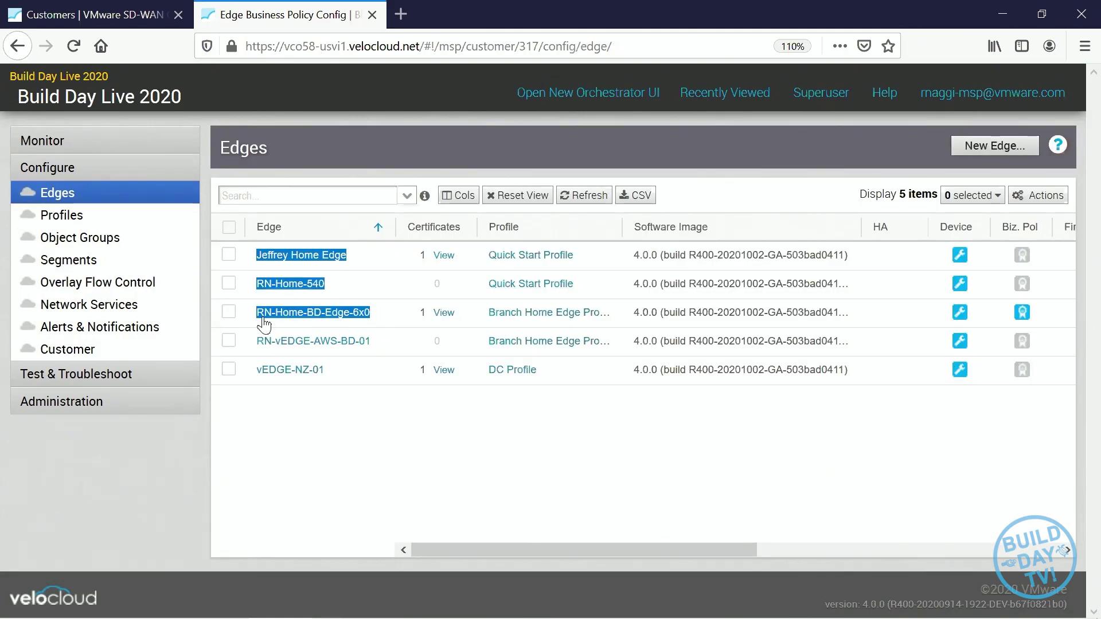
left_click_drag(264, 324, 263, 313)
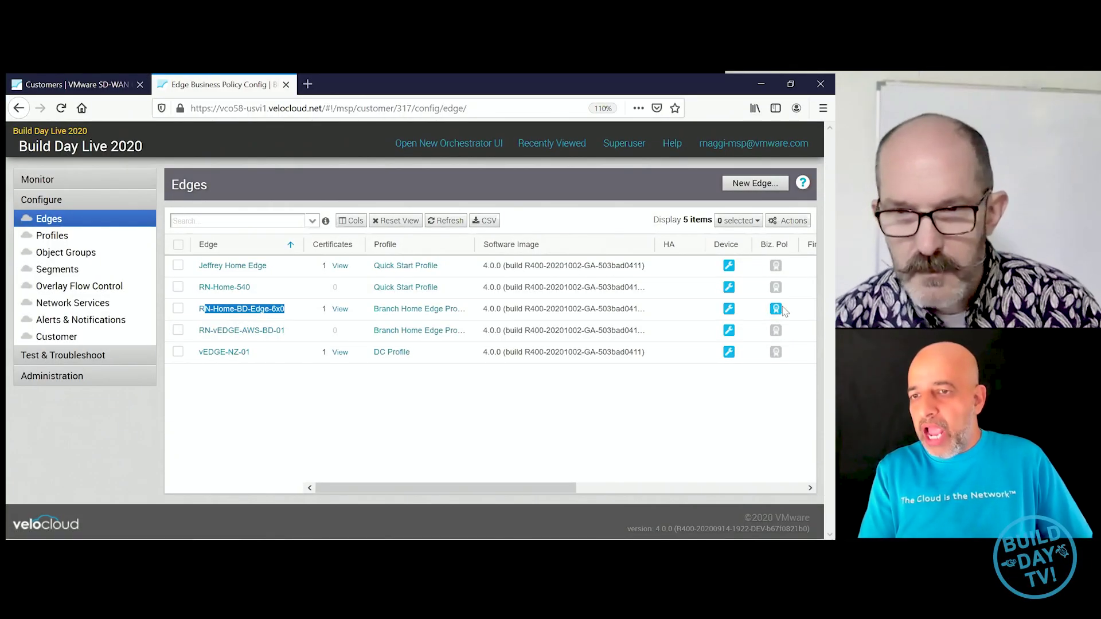
left_click(790, 222)
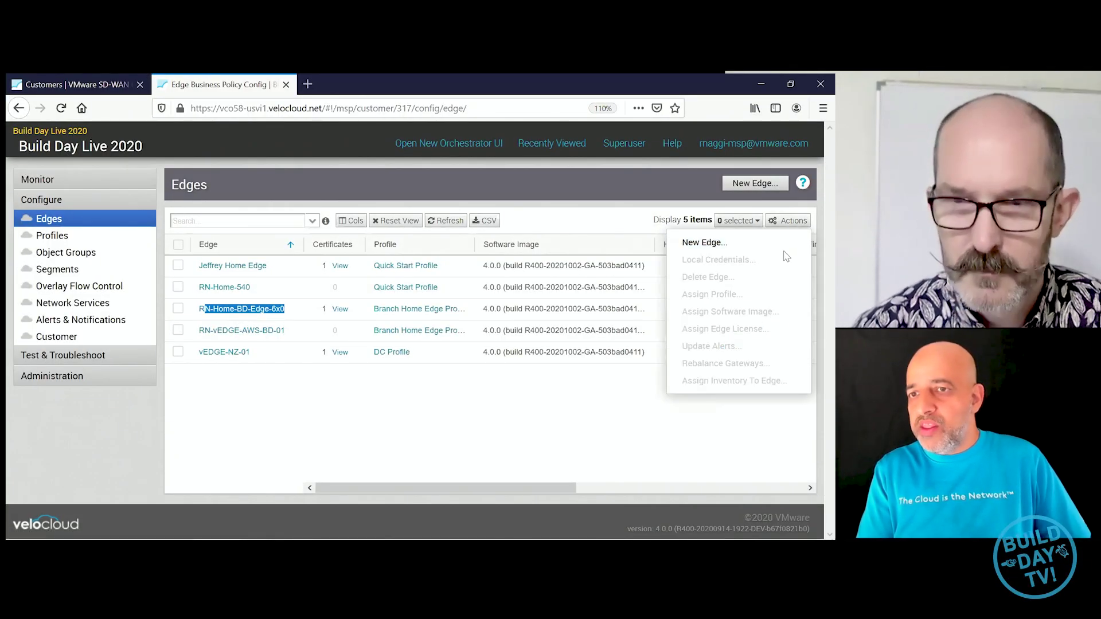
left_click(785, 441)
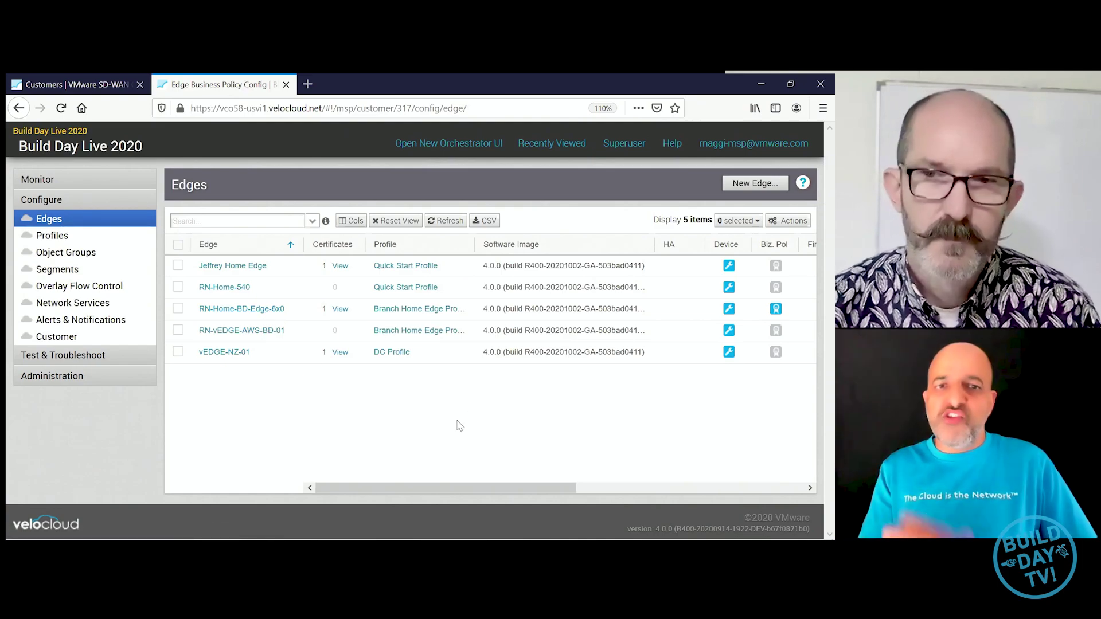
left_click(776, 310)
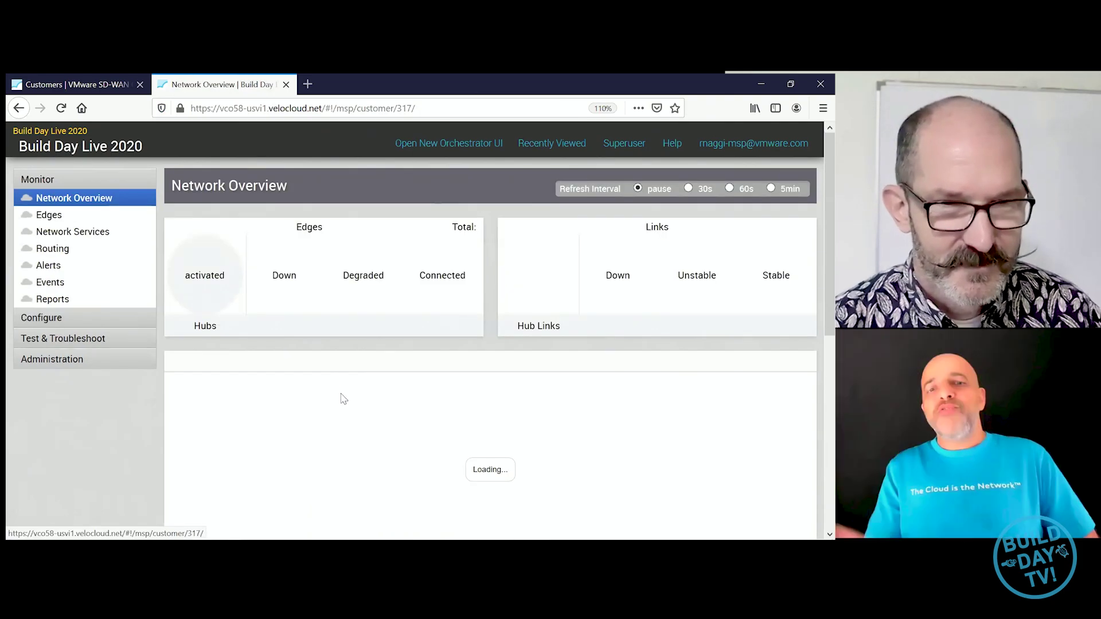
Step: Start live monitoring of the transport links of RN-Home-BD-Edge-6x0
left_click(64, 219)
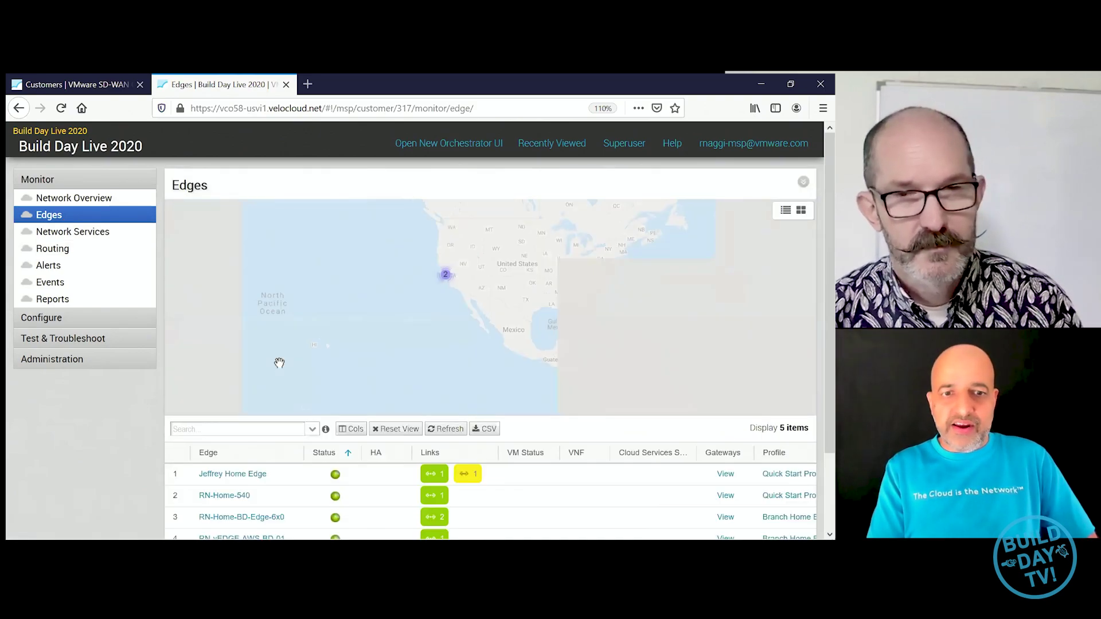
left_click(241, 516)
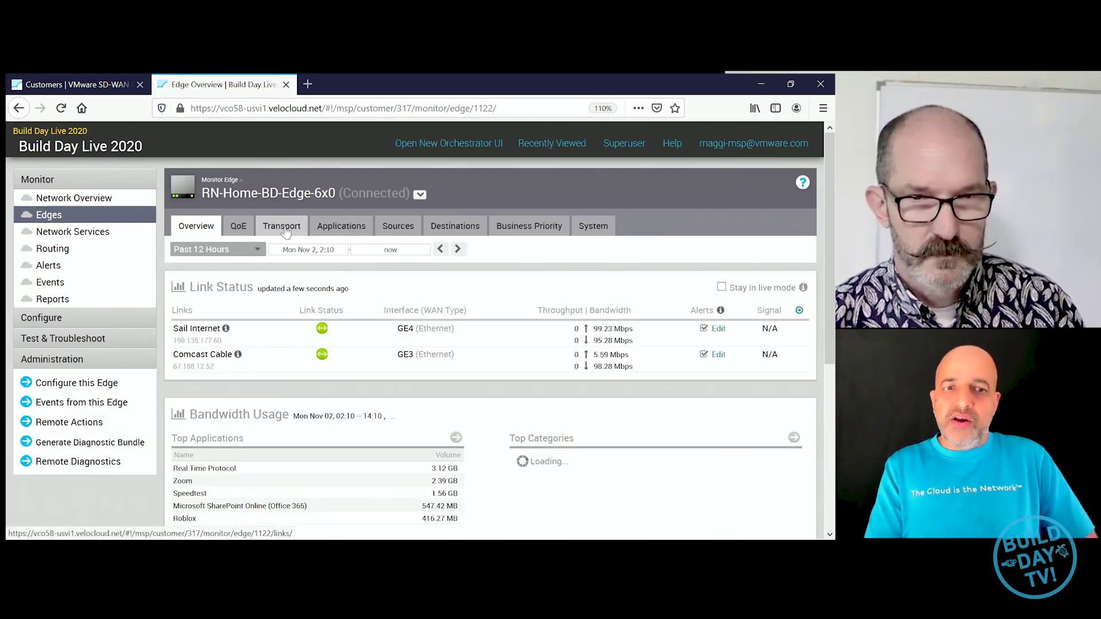
left_click(285, 230)
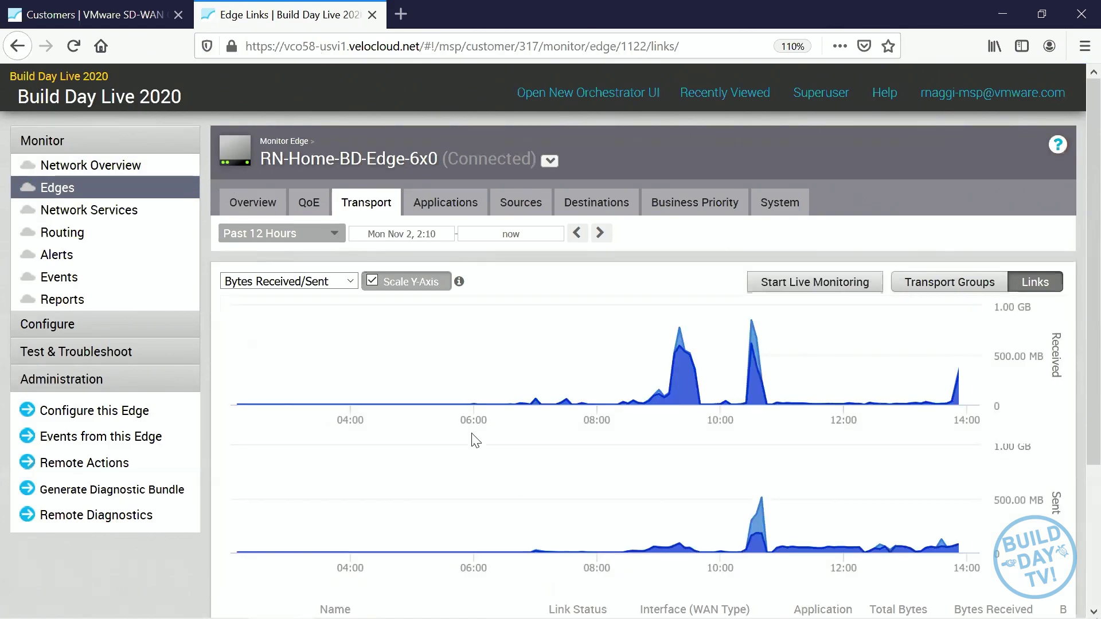
left_click(799, 284)
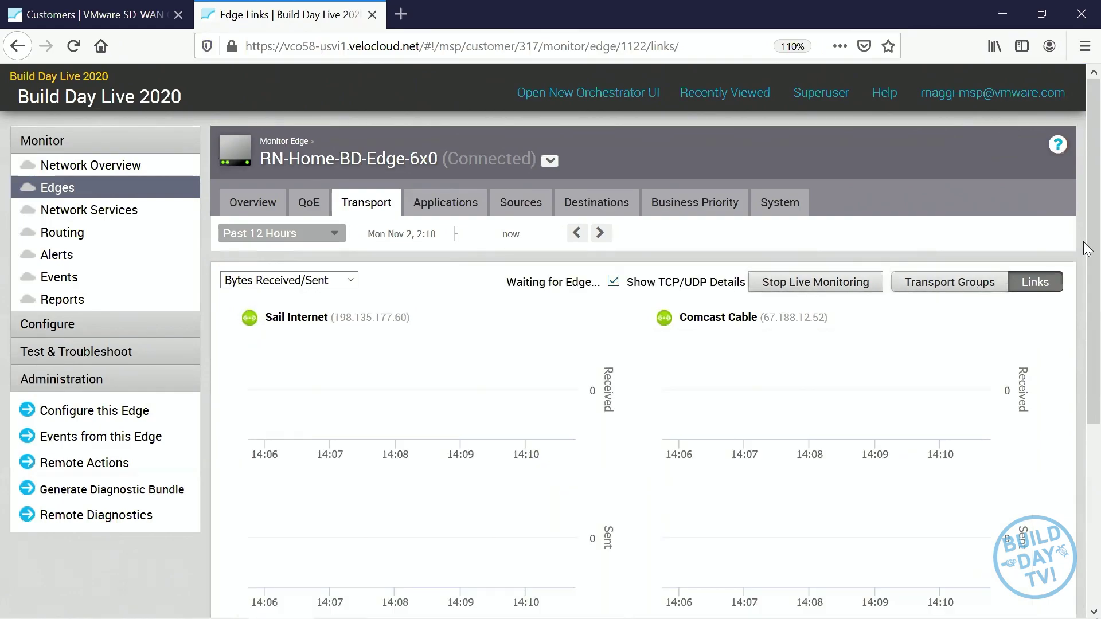
Step: Examine the live received and sent traffic graphs and the link table for Sail Internet and Comcast Cable
left_click_drag(1091, 261, 1081, 438)
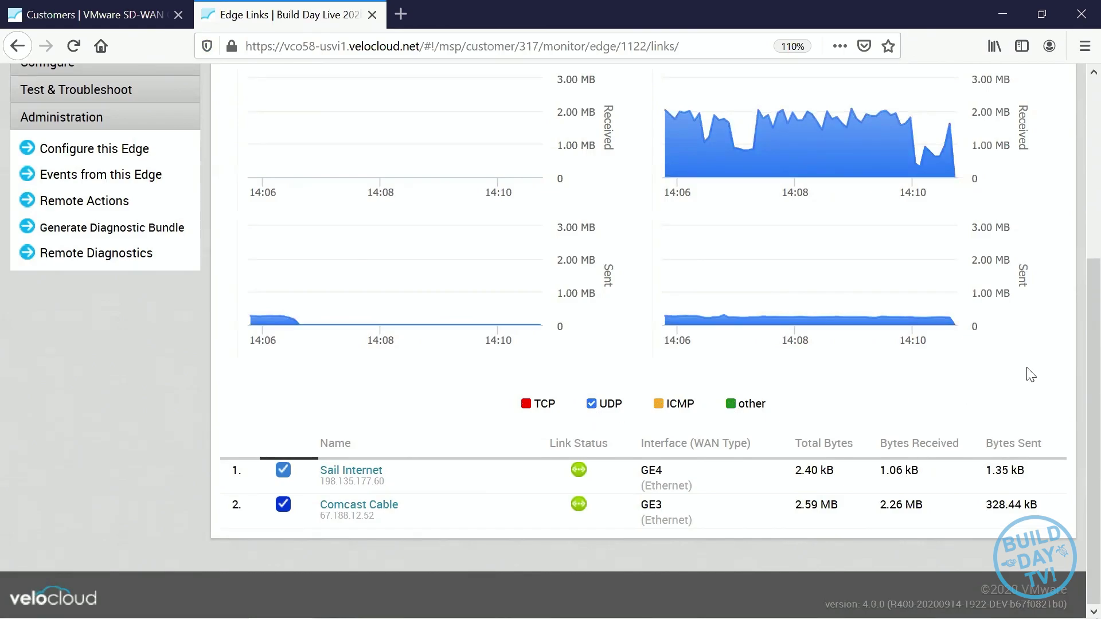
scroll(1092, 373, "up", 4)
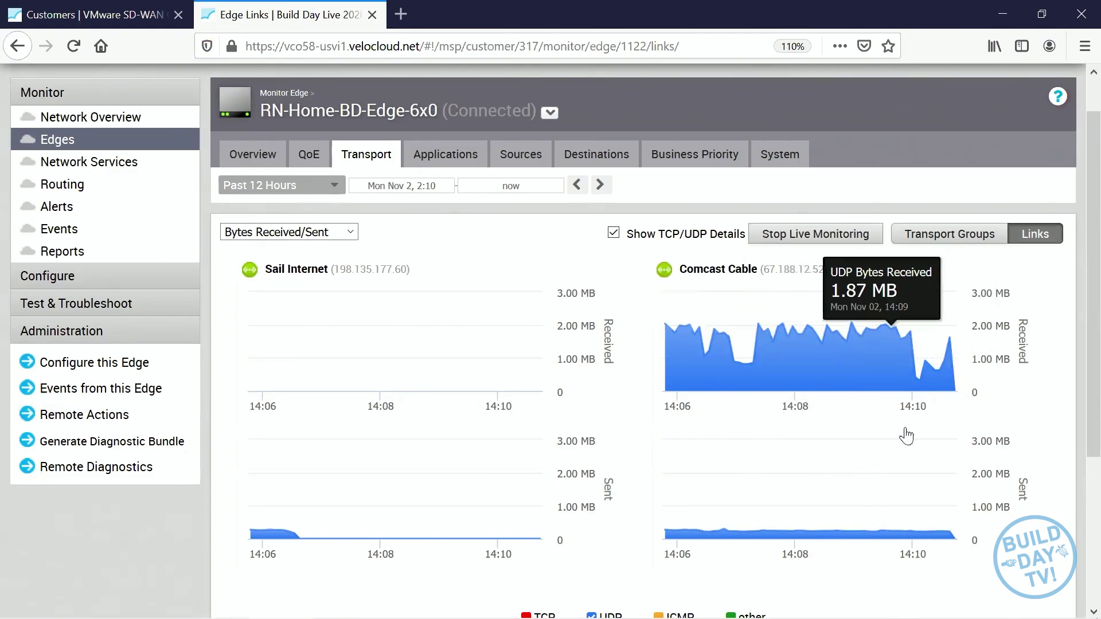
mouse_move(852, 373)
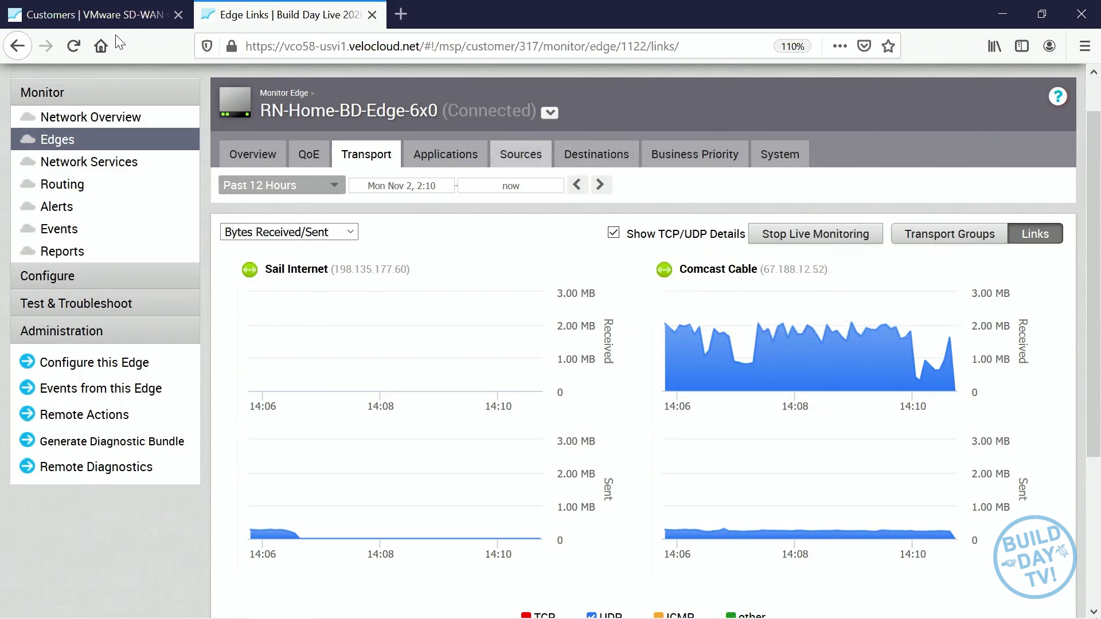
Step: Sign back in to the orchestrator with the saved MSP login and open the customer Build Day Live 2020
left_click(103, 17)
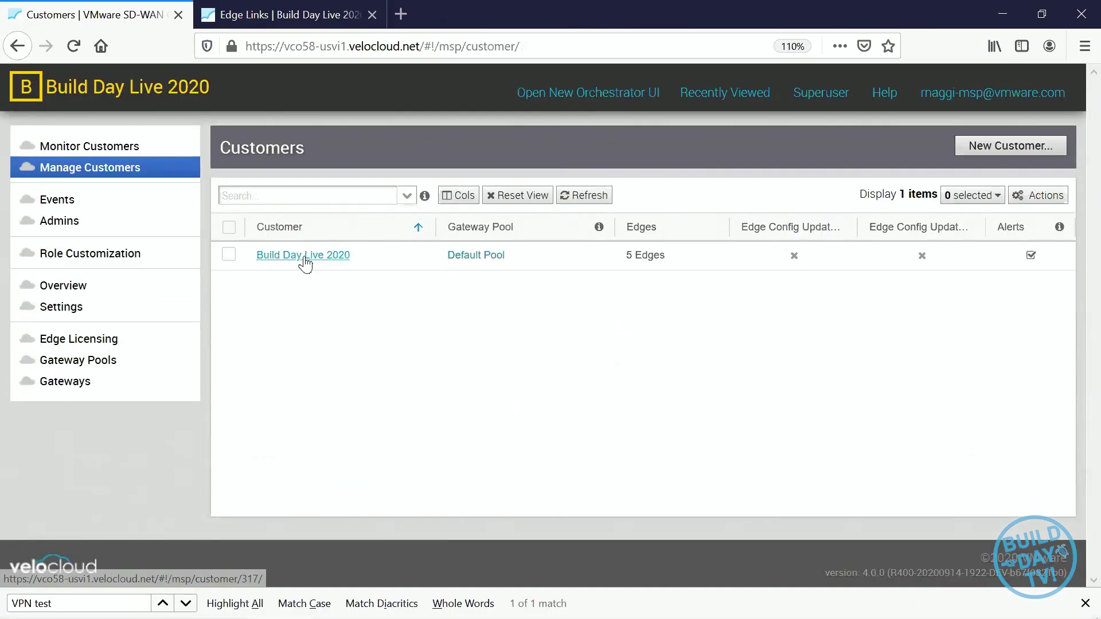
left_click(308, 261)
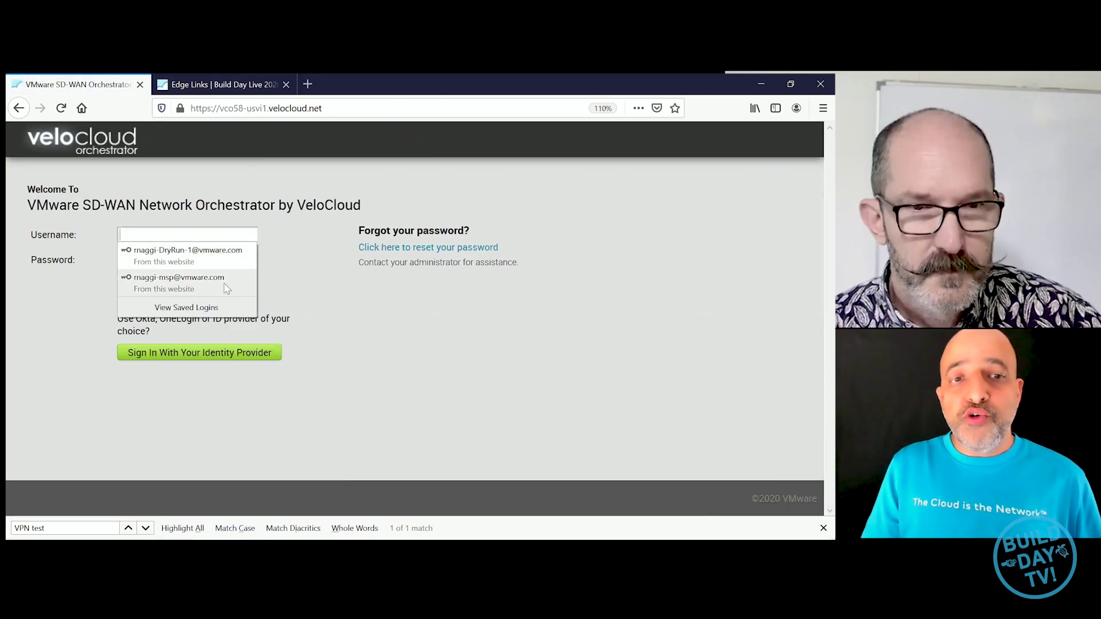
left_click(223, 284)
left_click(142, 286)
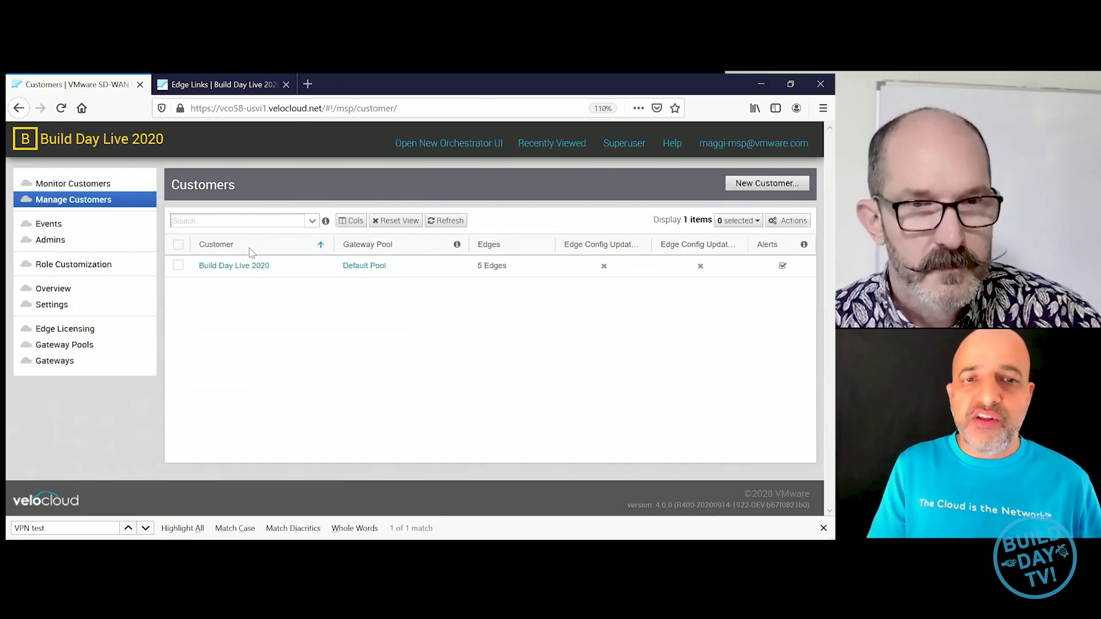
left_click(283, 270)
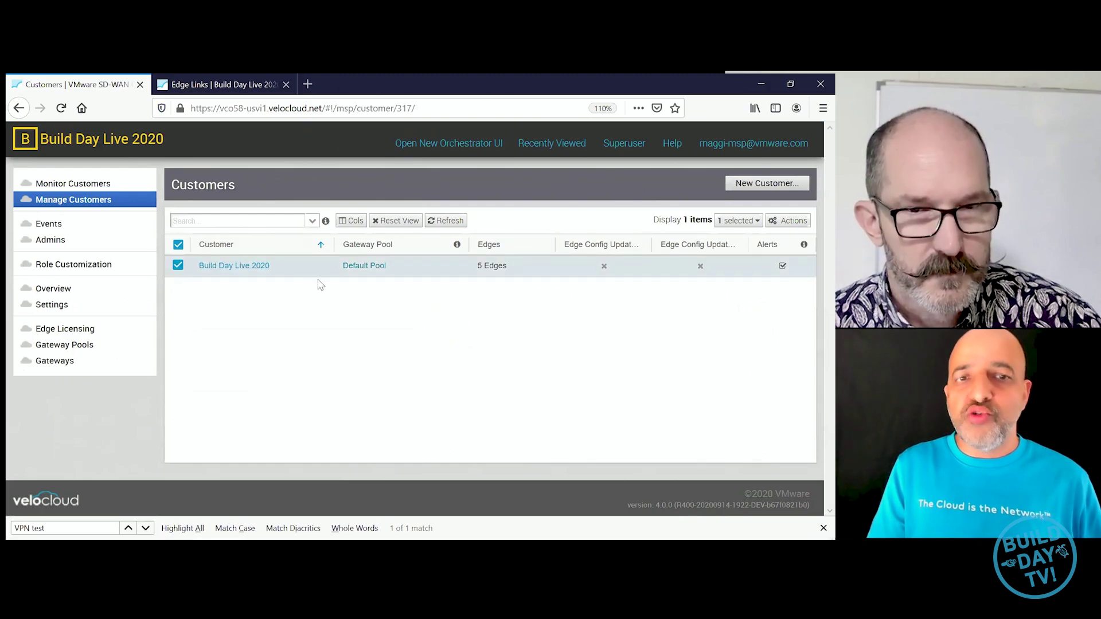
left_click(248, 266)
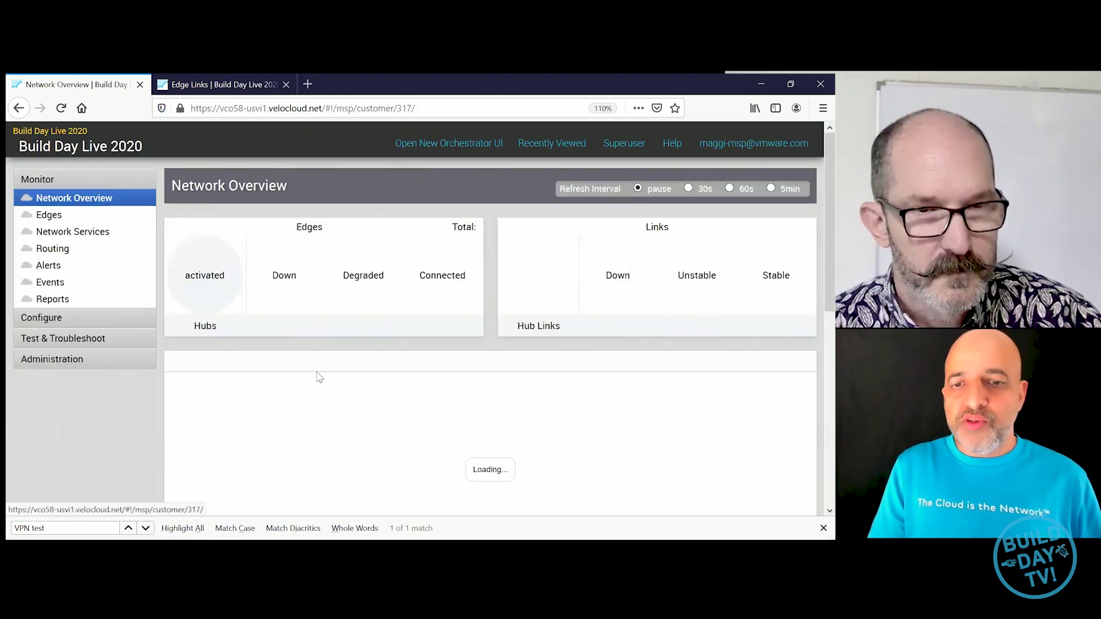
Step: Show latency, jitter and packet loss in the link status of RN-Home-BD-Edge-6x0 and keep it in live mode
left_click(241, 85)
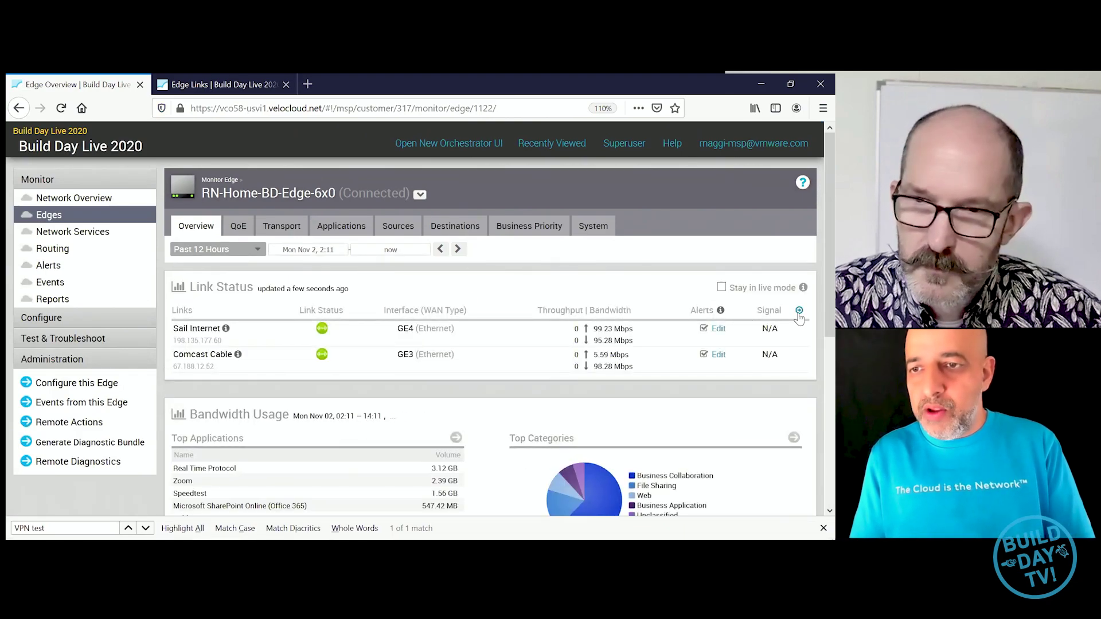
left_click(799, 311)
left_click(721, 287)
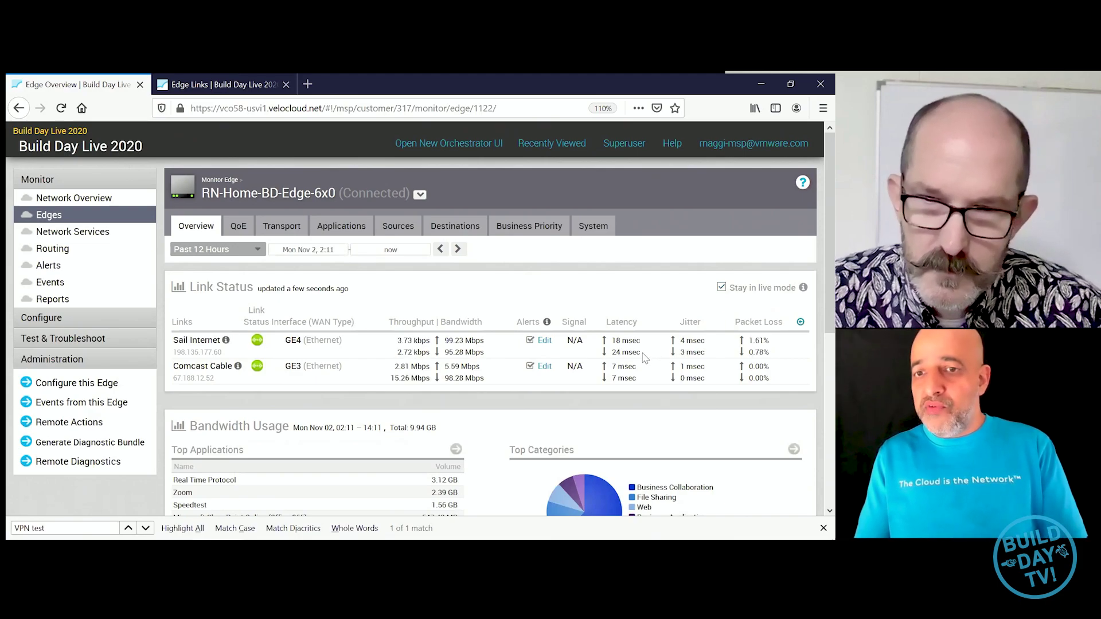
left_click_drag(642, 355, 612, 343)
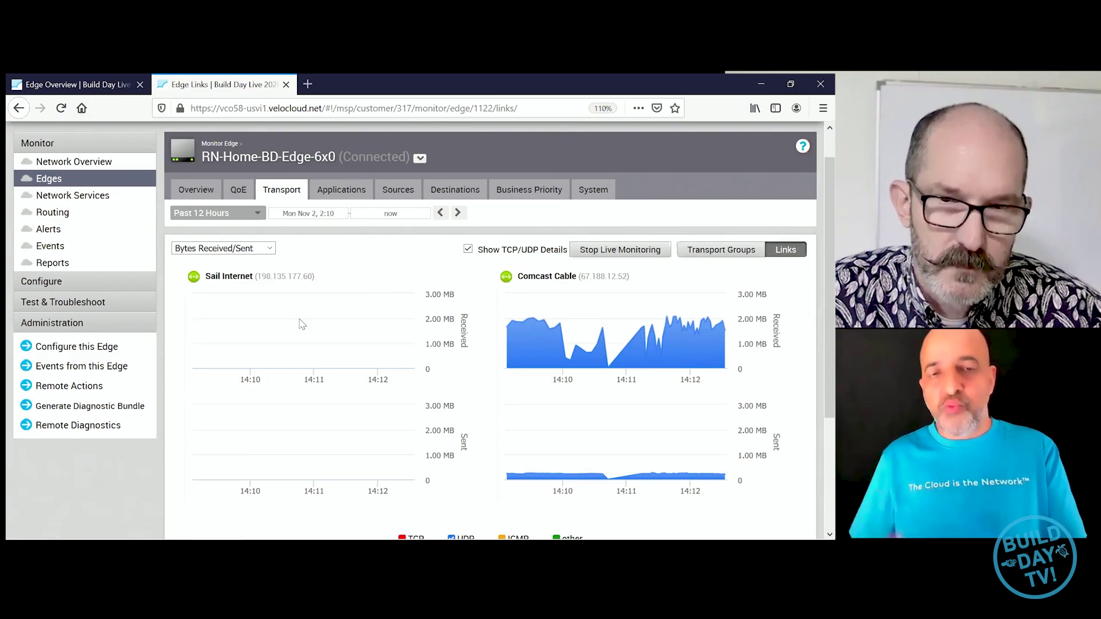
Step: Switch to the Linktropy Mini2 link emulator and apply 4% packet loss in both LAN directions
key("alt+Tab")
key("alt+Tab")
key("alt+Tab")
key("alt+Tab")
key("alt+Tab")
key("alt+Tab")
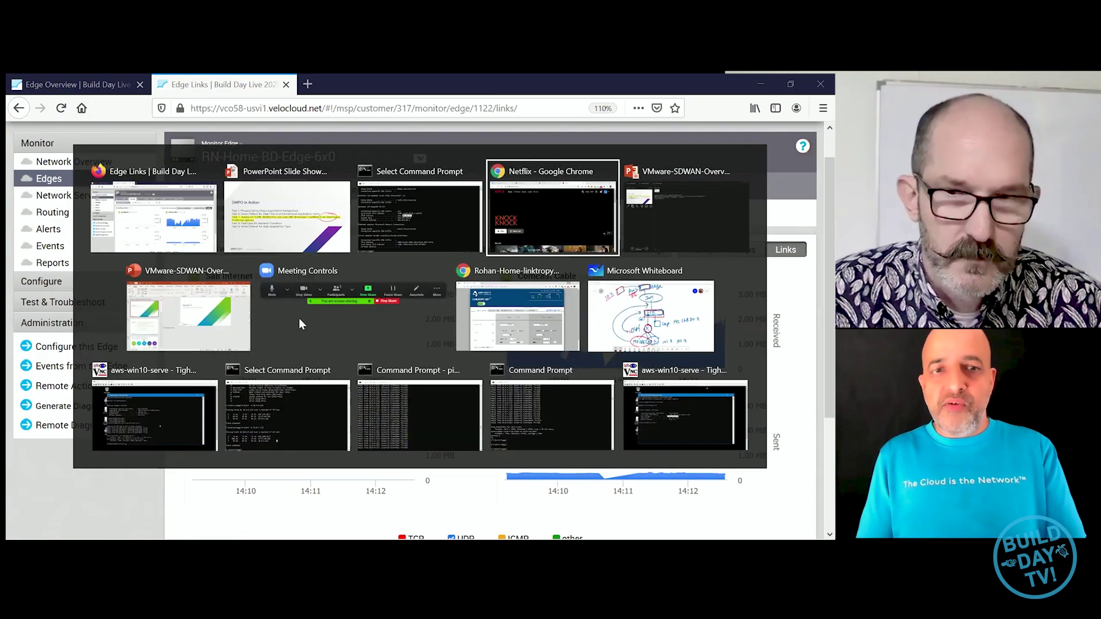
key("alt+Tab")
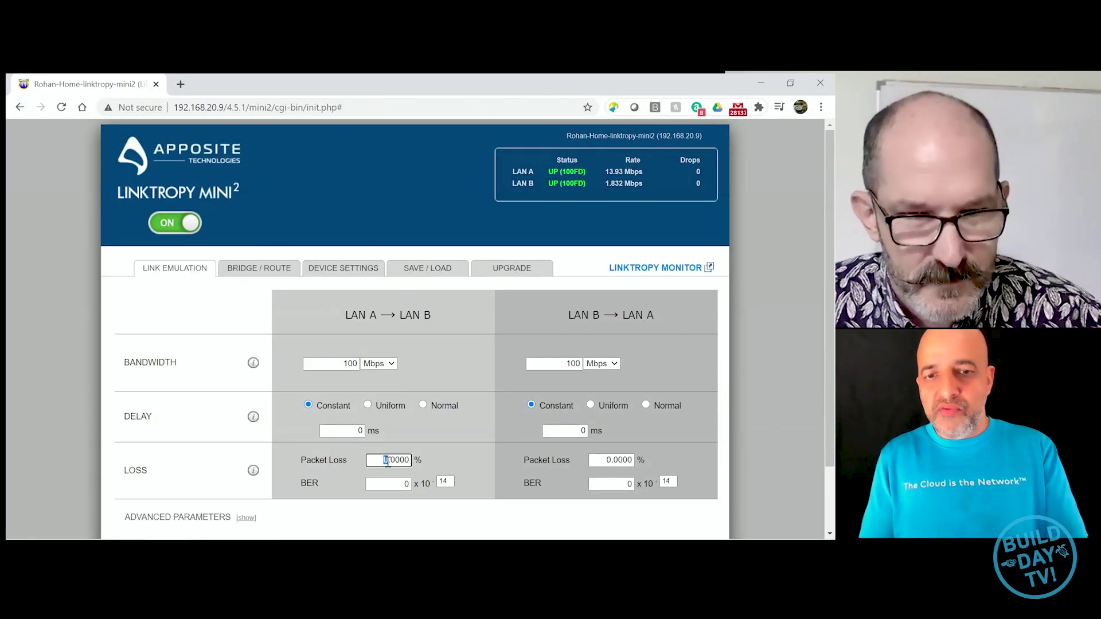
type("4")
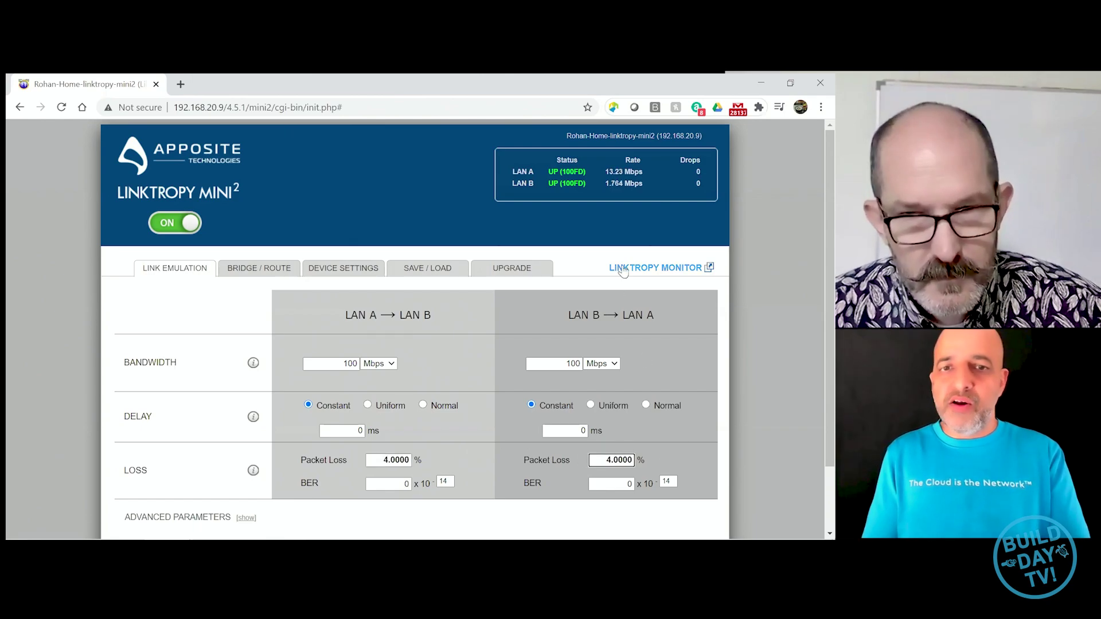
left_click_drag(828, 306, 814, 417)
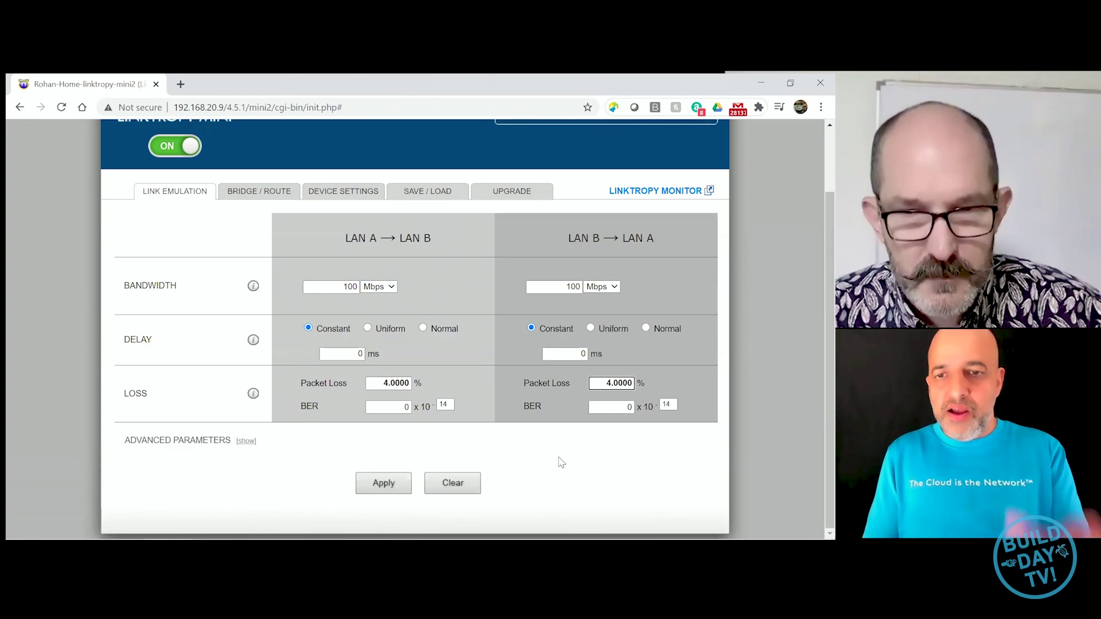
left_click(387, 484)
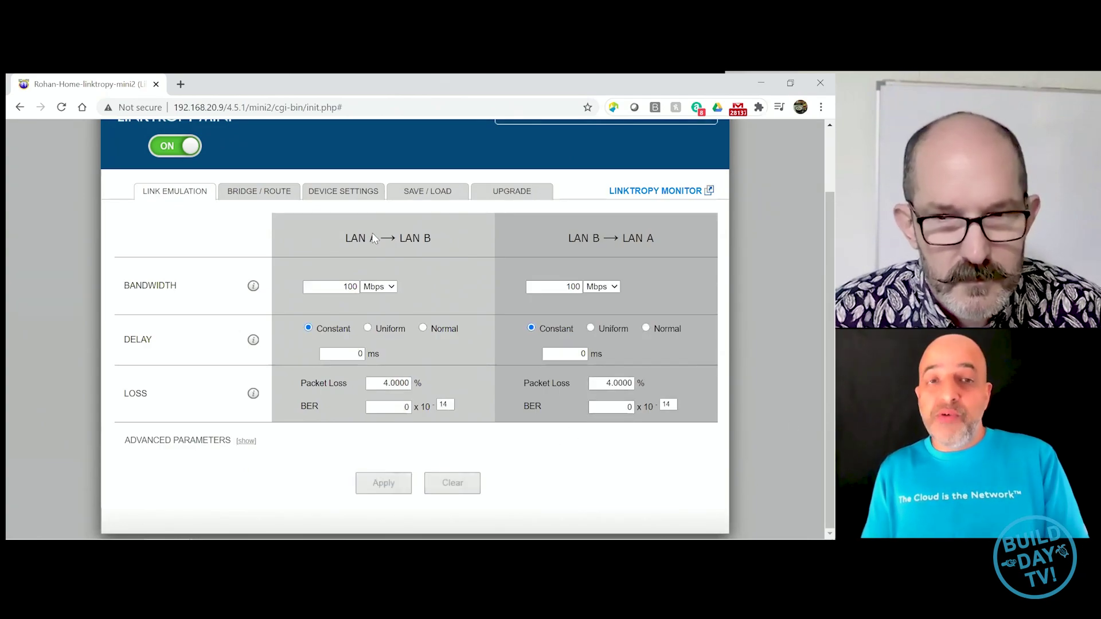
Step: Return to the orchestrator and compare the live traffic graphs of both links with the edge's link status
key("alt+Tab")
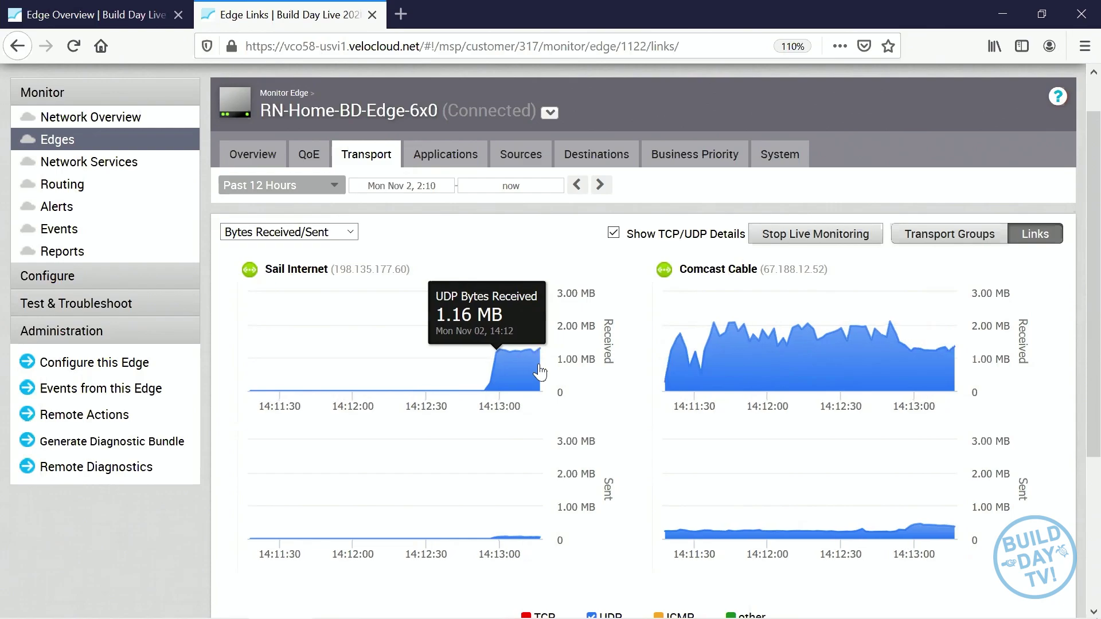
left_click(75, 19)
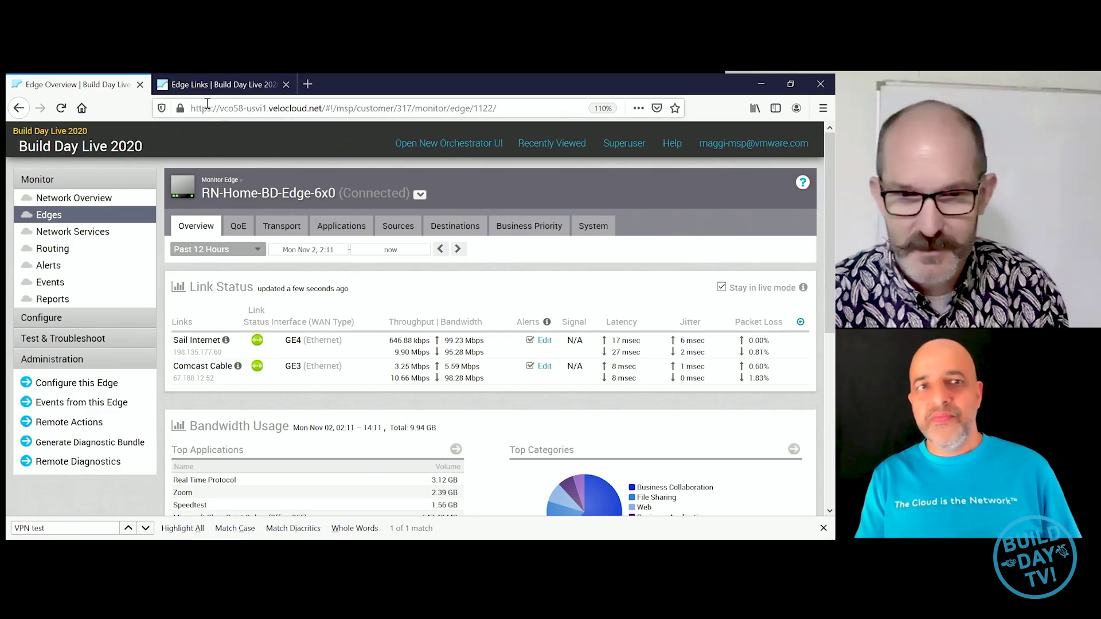
left_click(207, 86)
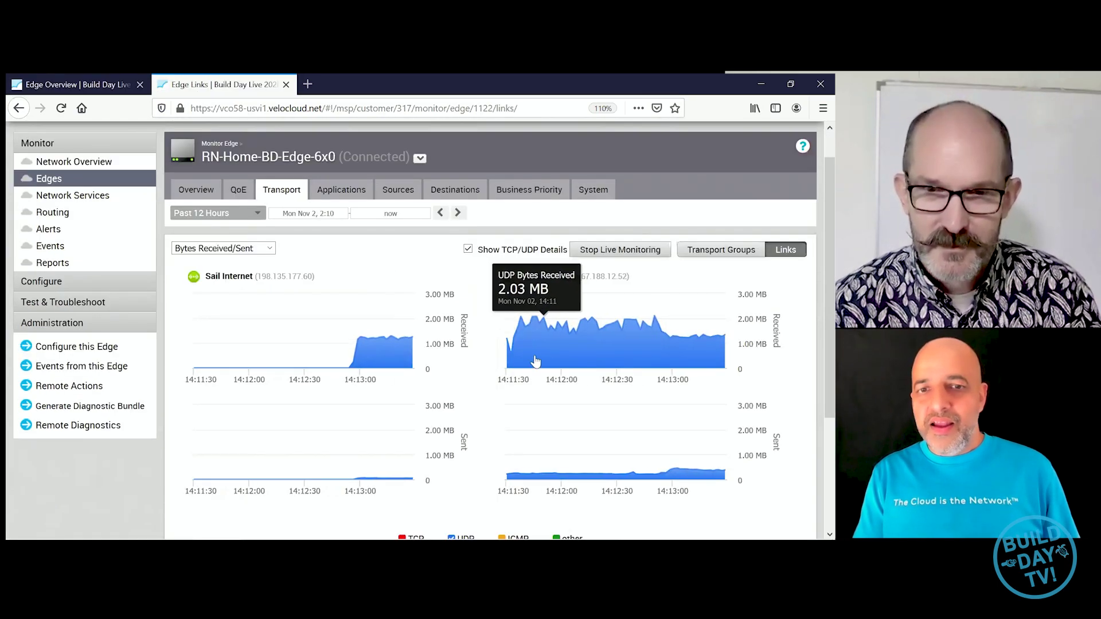
key("ctrl+shift+Tab")
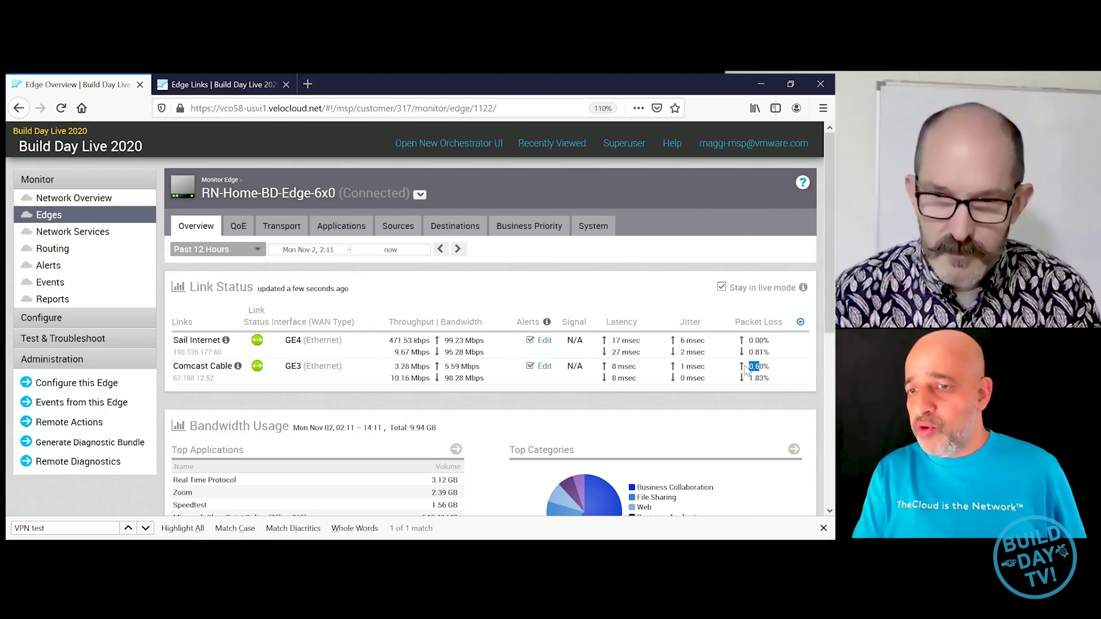
key("ctrl+Tab")
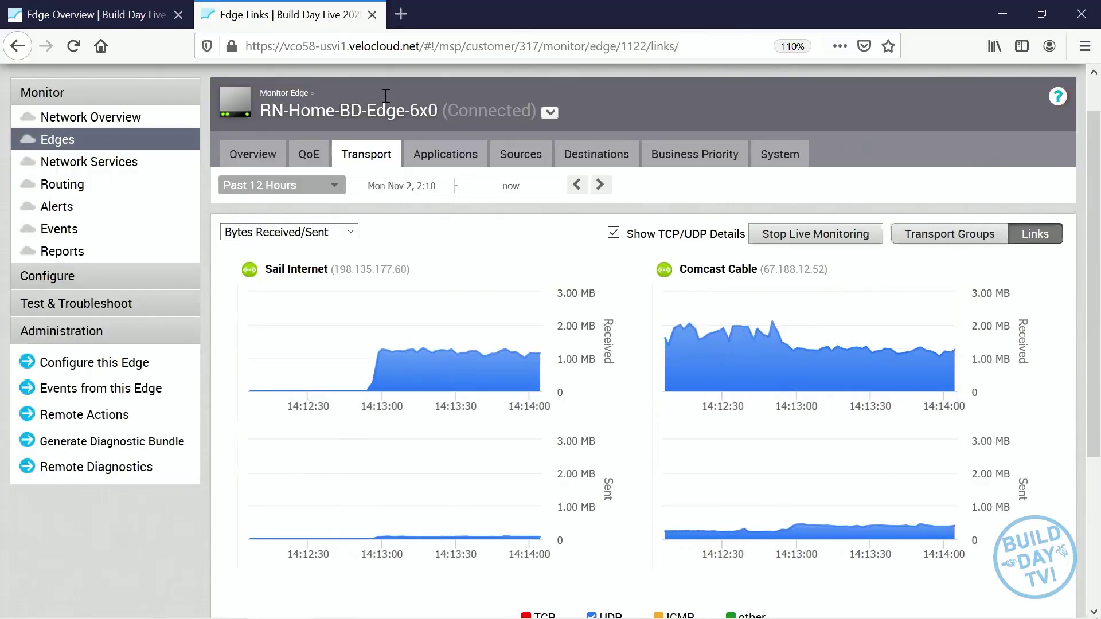
Step: Examine Comcast Cable's packet loss and the latency, jitter and bandwidth columns in the edge's live link status
left_click(143, 15)
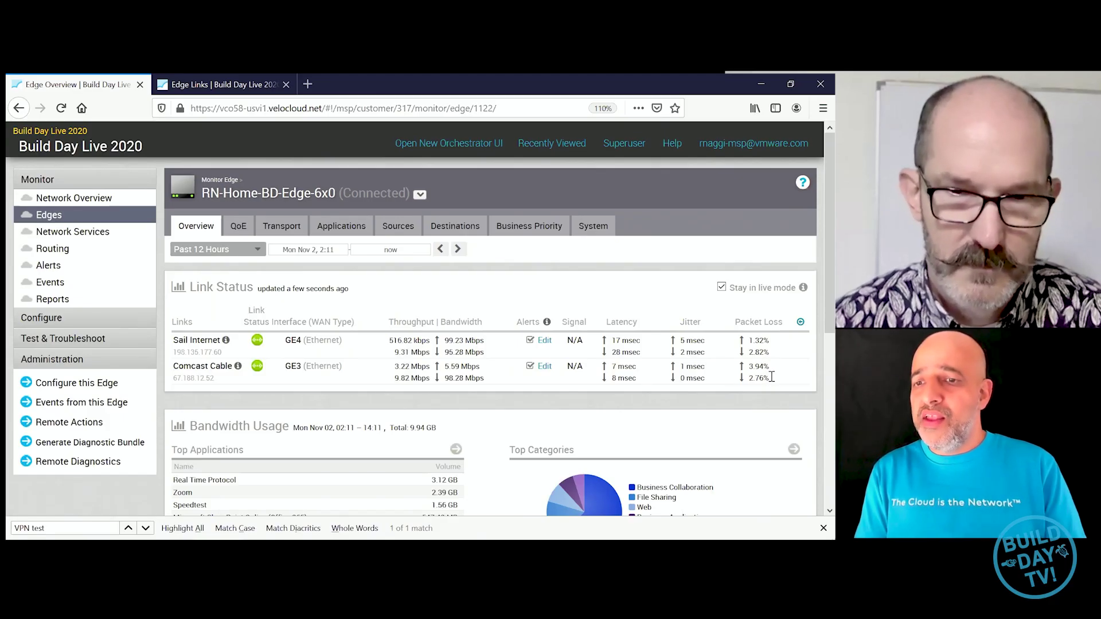
triple_click(769, 379)
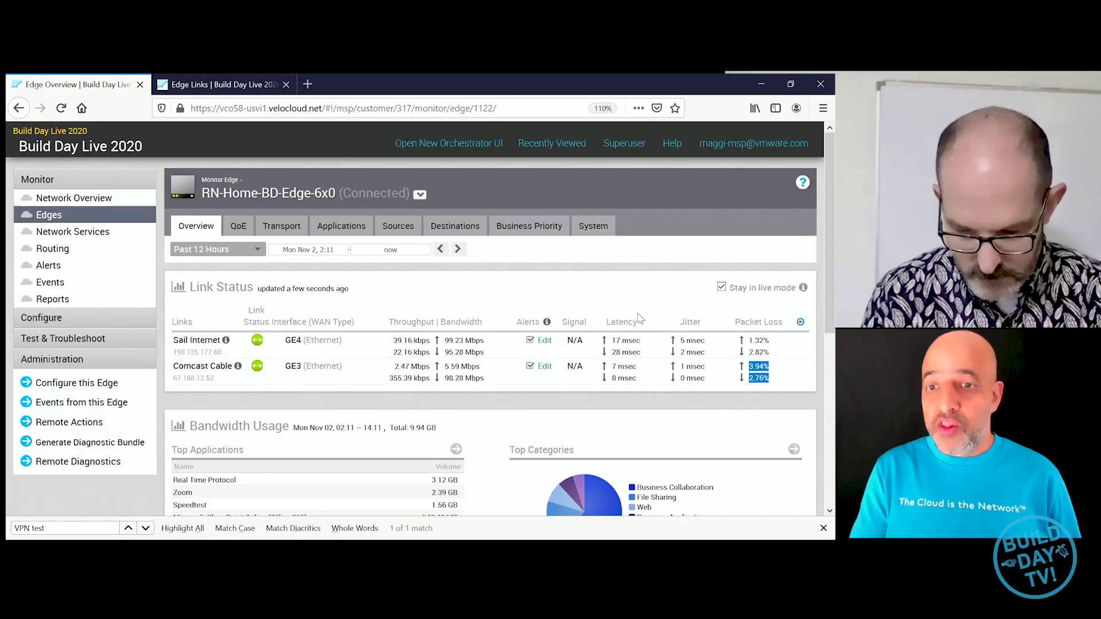
left_click_drag(616, 322, 773, 322)
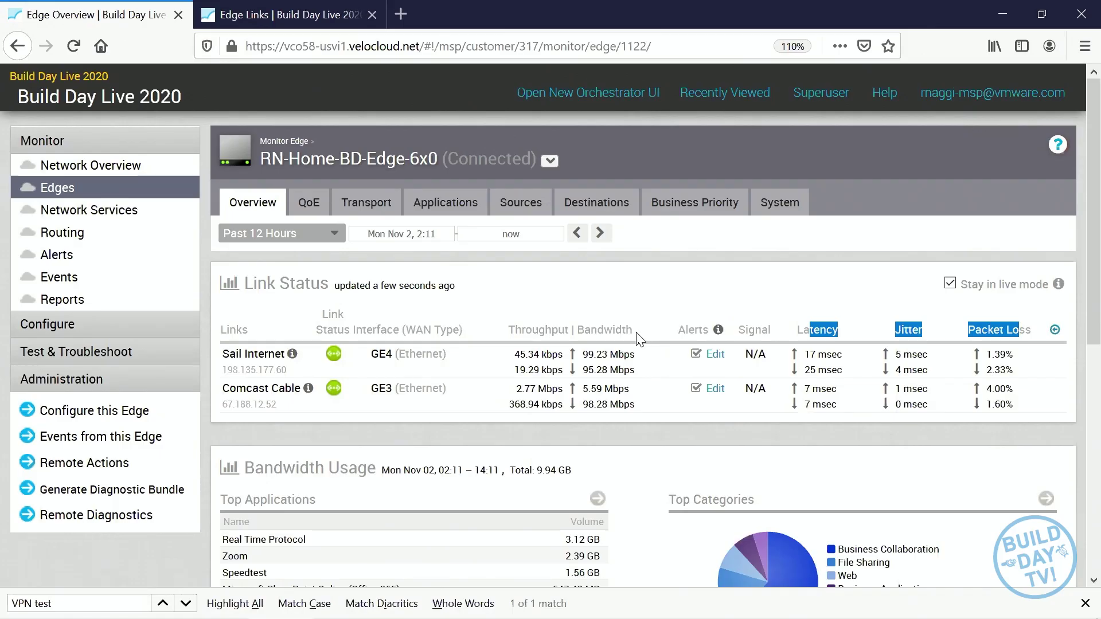
left_click_drag(641, 339, 598, 335)
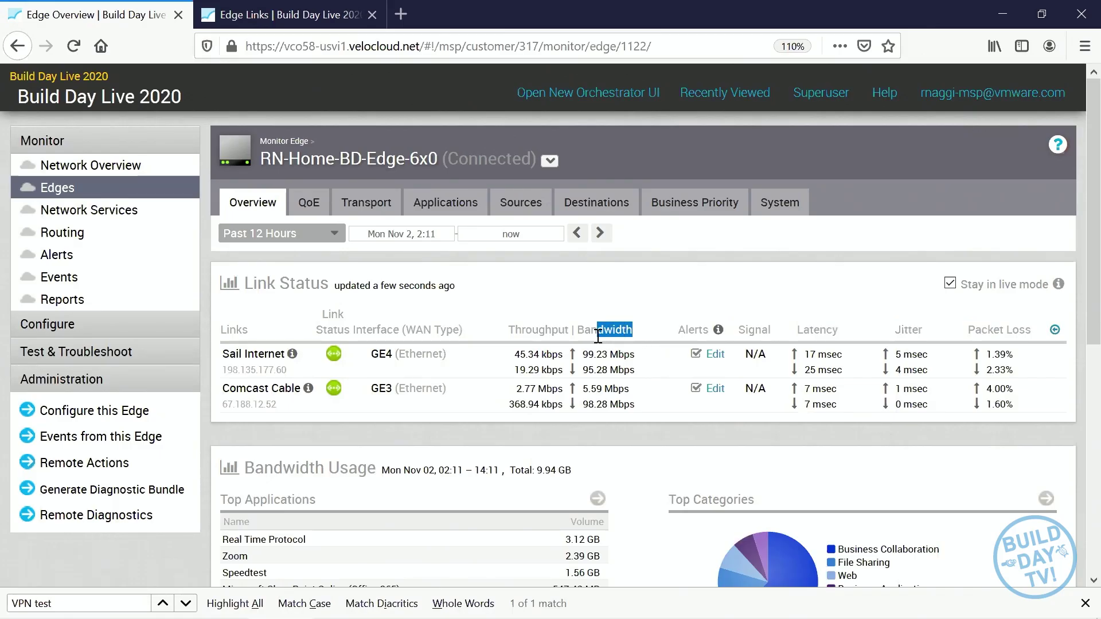
left_click(660, 293)
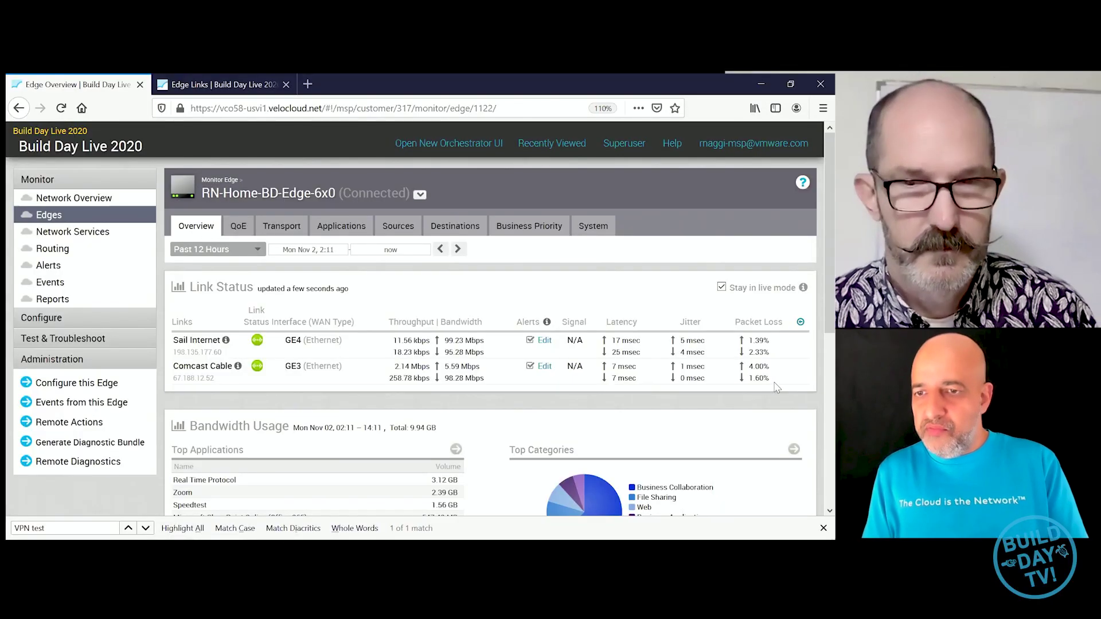
left_click_drag(747, 379, 773, 366)
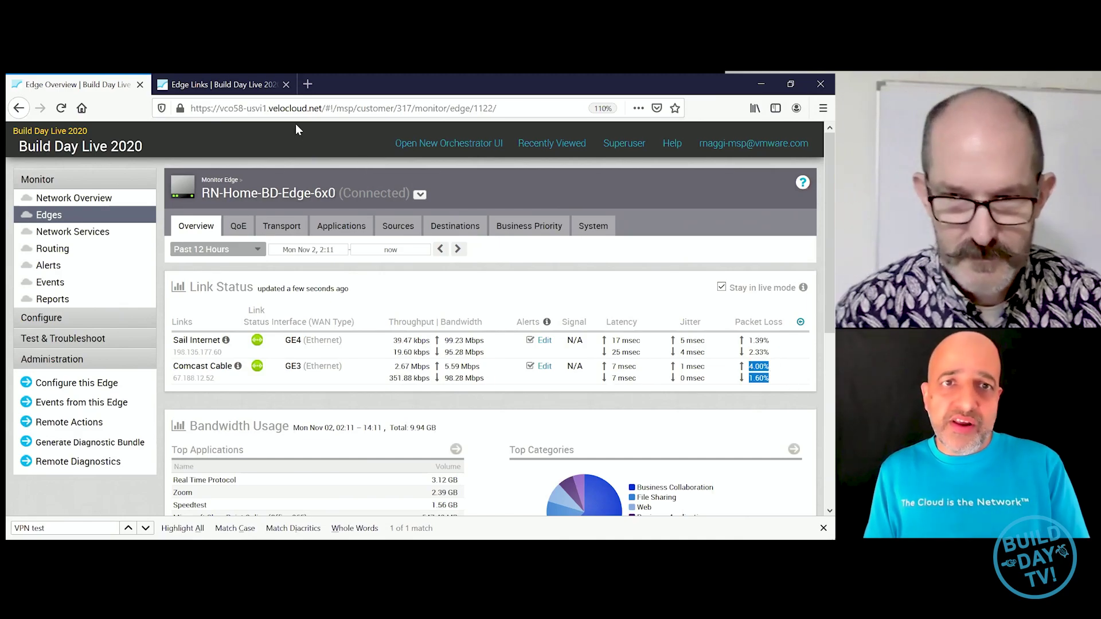
Step: Switch to the Linktropy Mini2 link emulator and apply 0% packet loss in both LAN directions
key("alt+Tab")
left_click(335, 207)
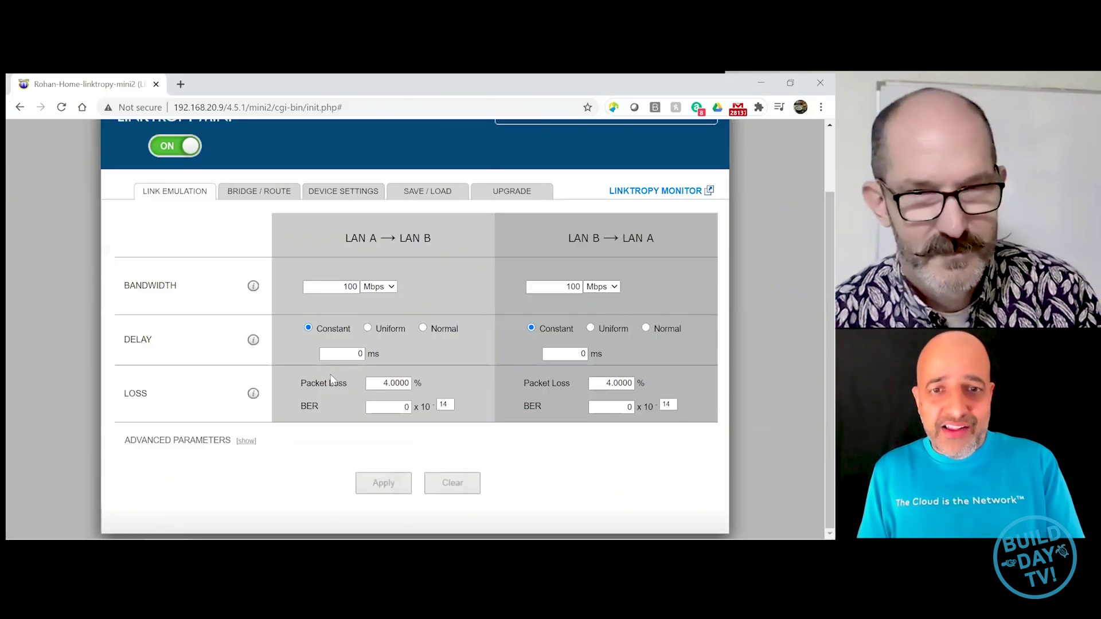
double_click(382, 389)
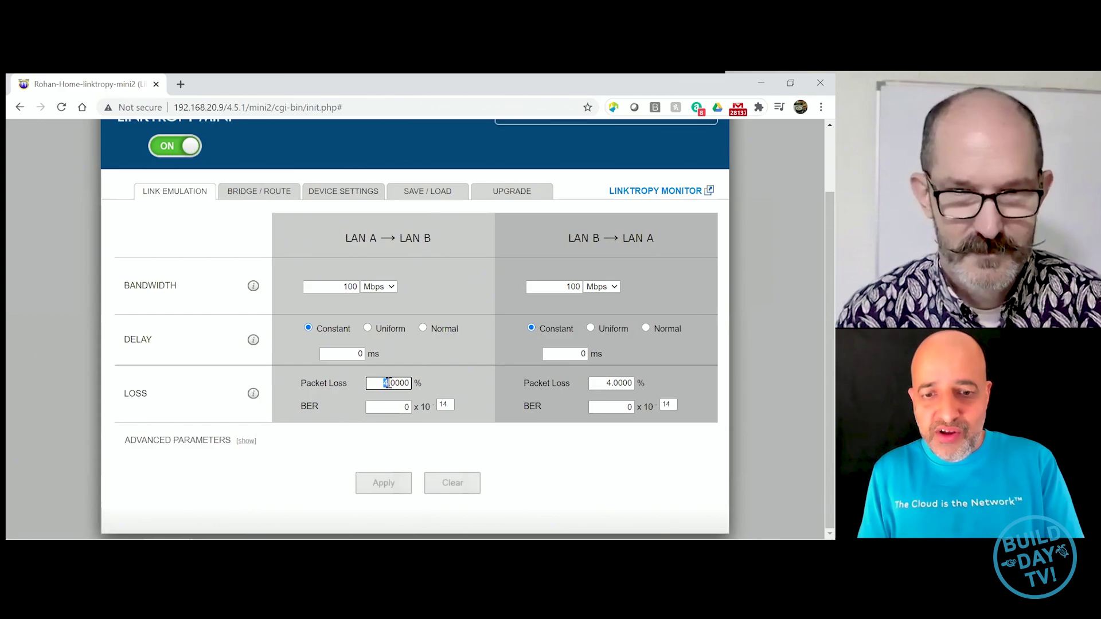
type("0.0000")
left_click(607, 383)
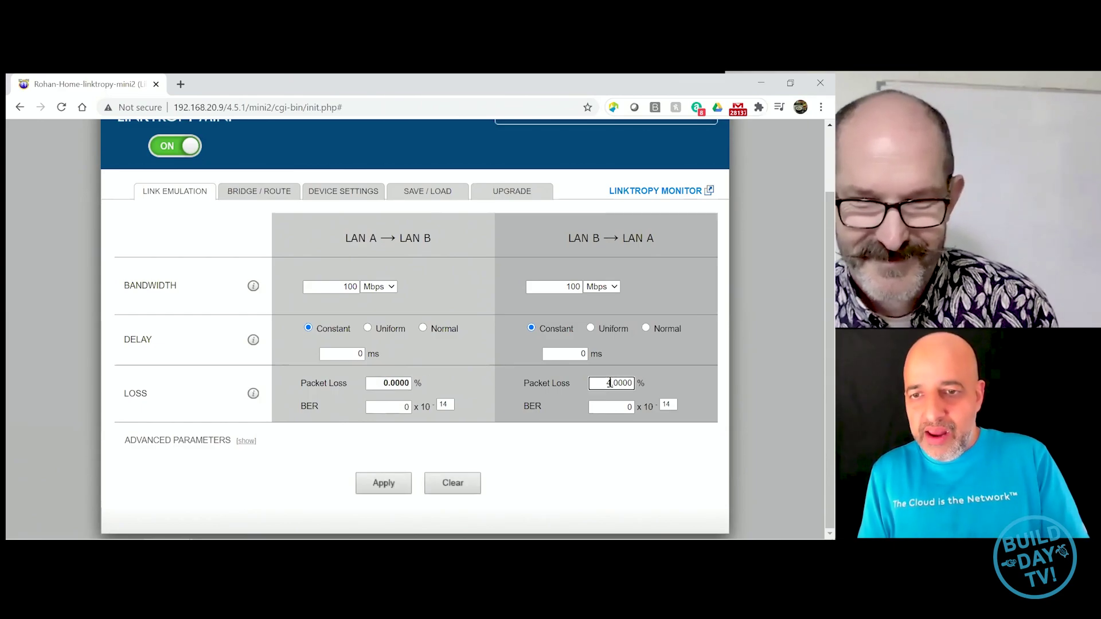
key("BackSpace")
type("0")
left_click(383, 483)
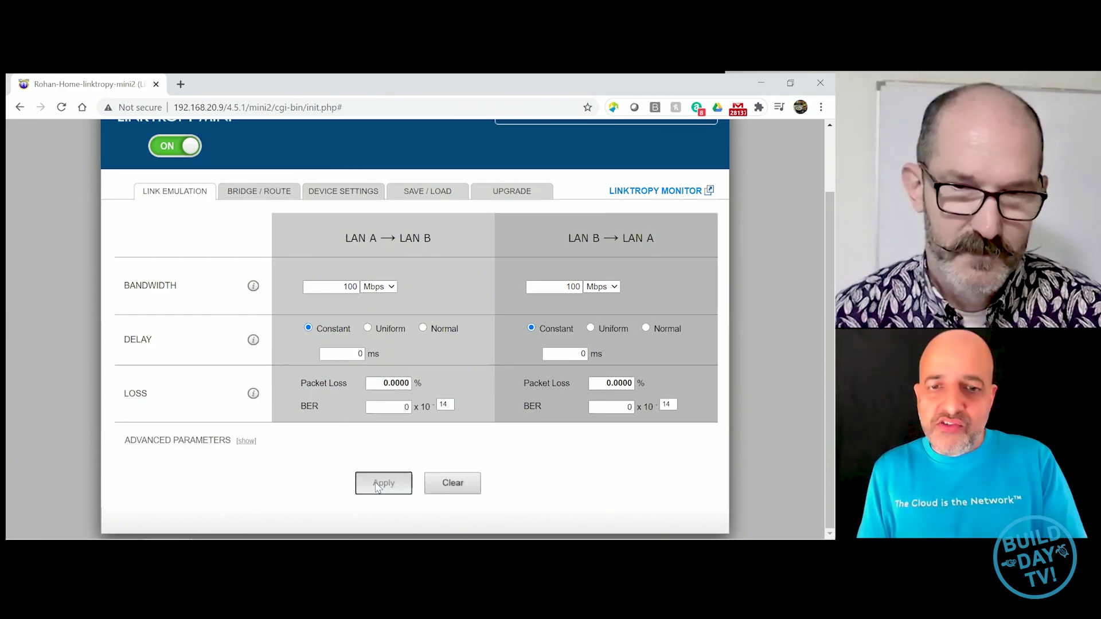
Step: Return to the orchestrator and check Sail Internet's packet loss and both links' live transport graphs
key("alt+Tab")
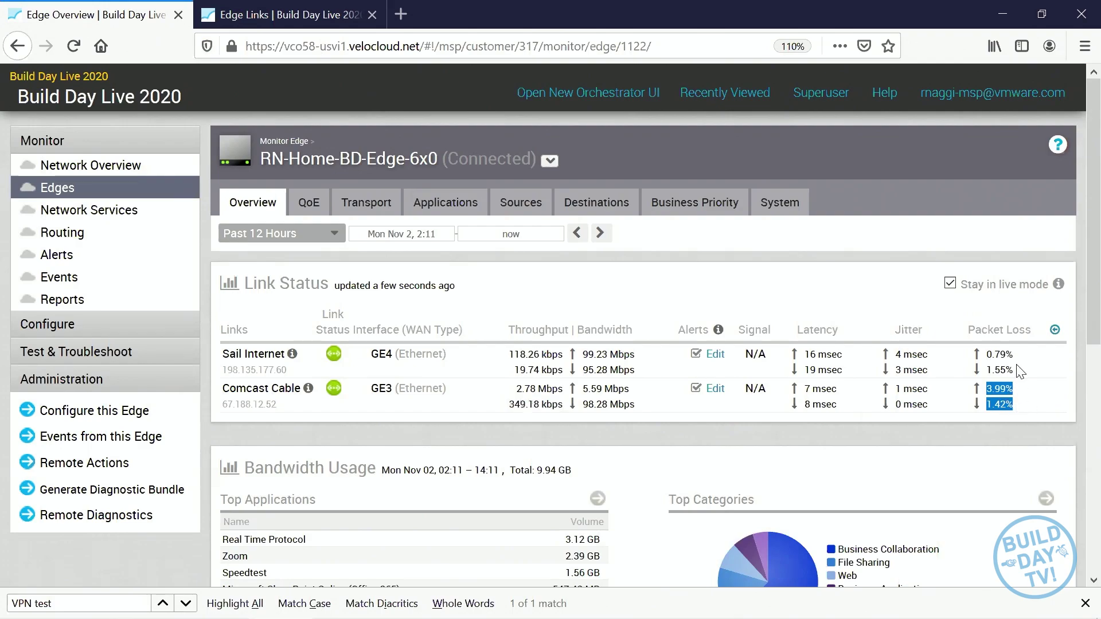
left_click_drag(1020, 371, 996, 352)
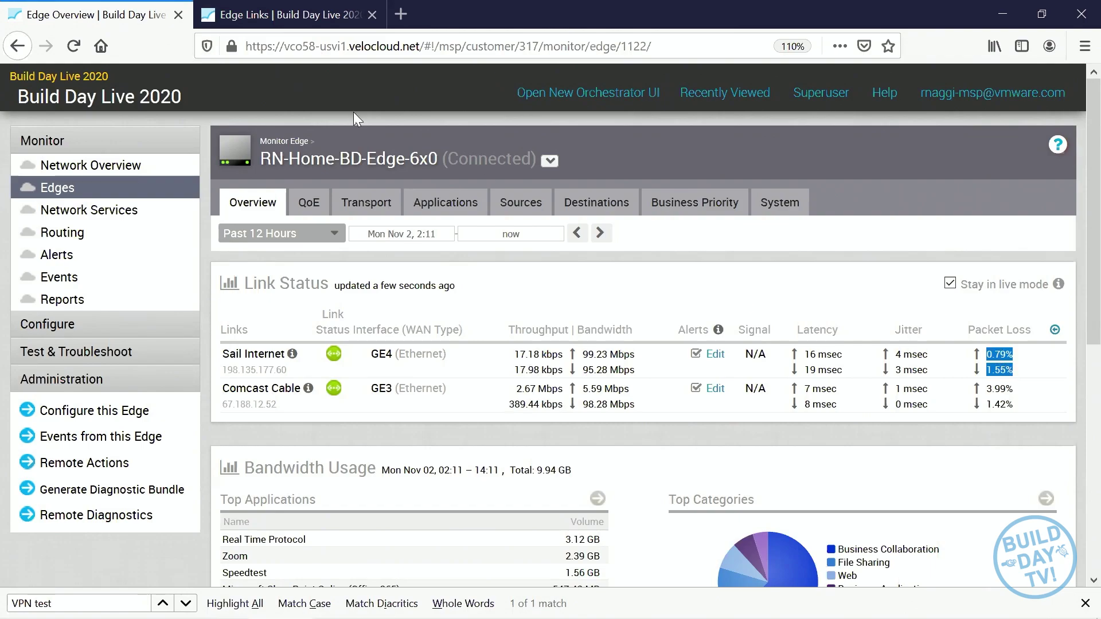
key("ctrl+Tab")
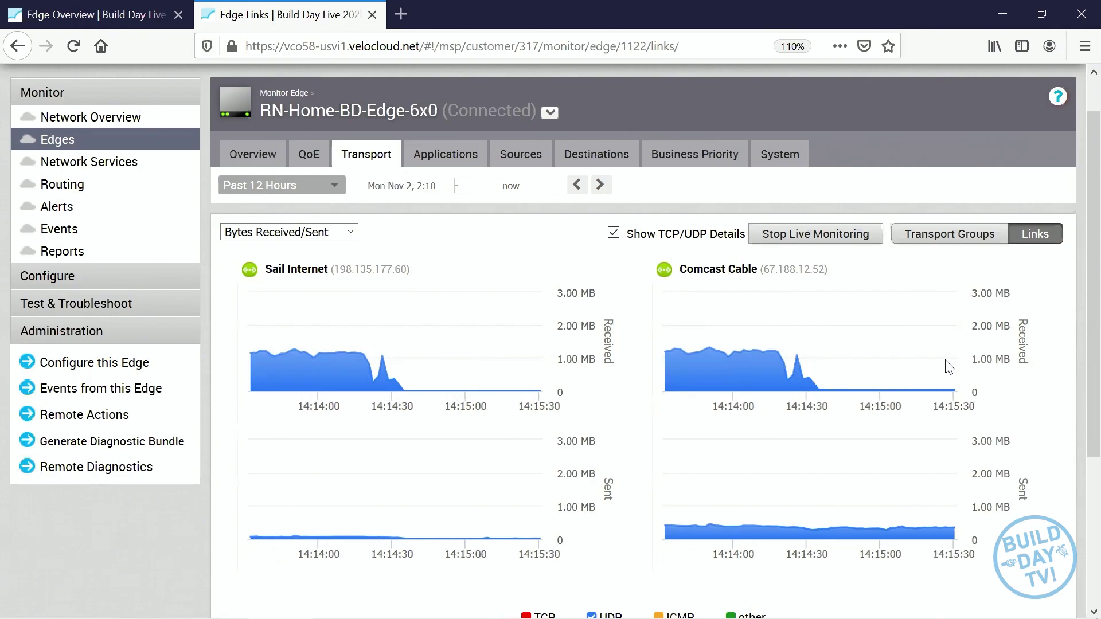
mouse_move(951, 537)
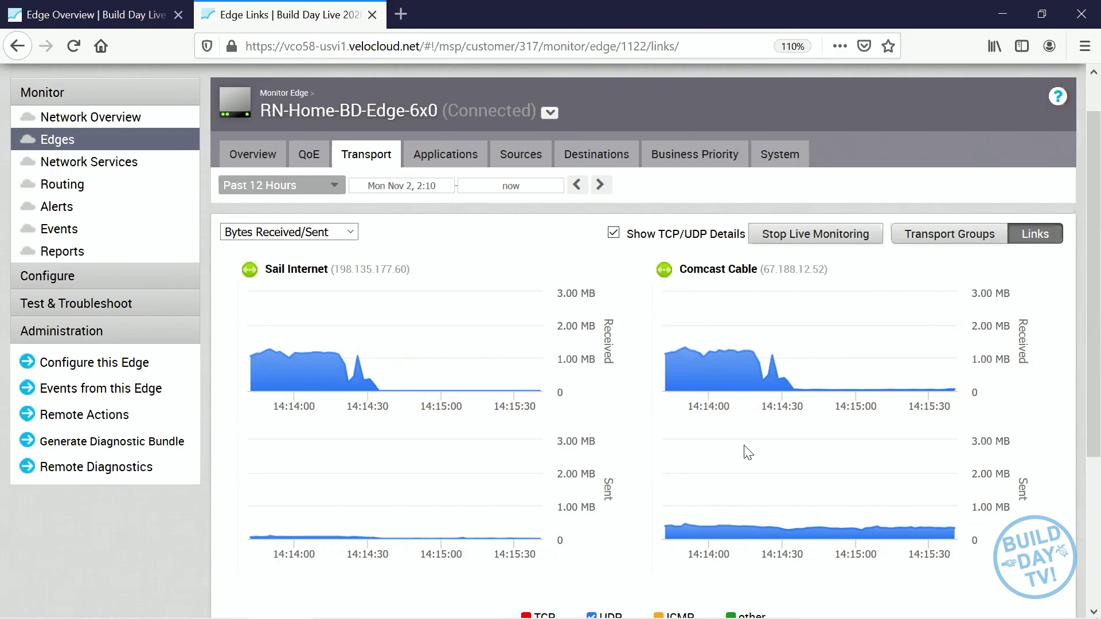
Step: Compare the latency and packet loss of Sail Internet and Comcast Cable with both links' live transport graphs
key("ctrl+Tab")
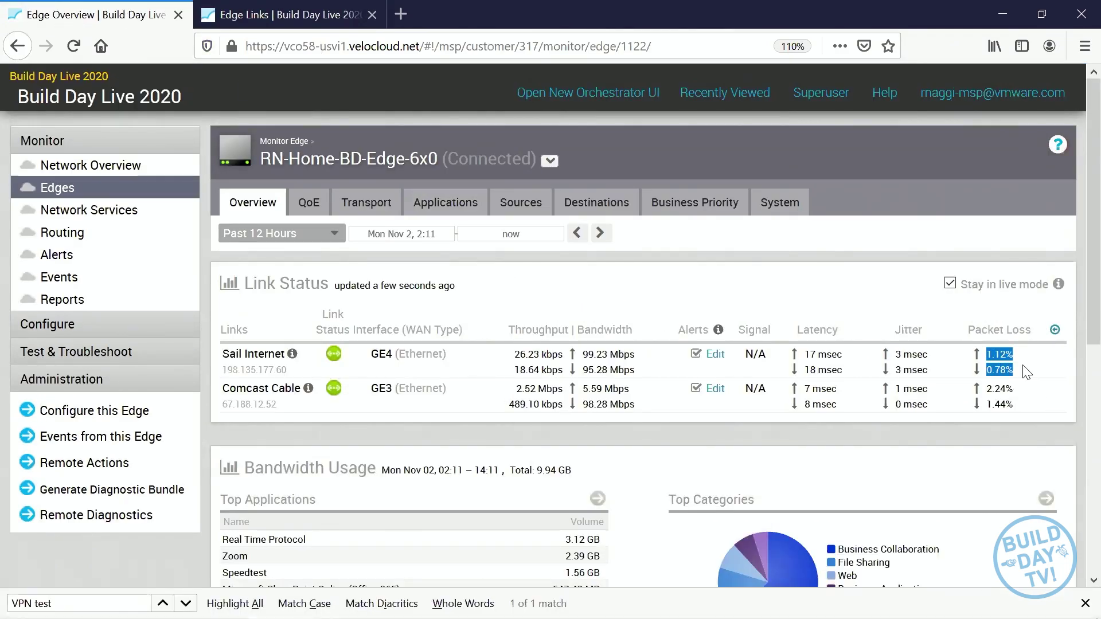
left_click(1043, 372)
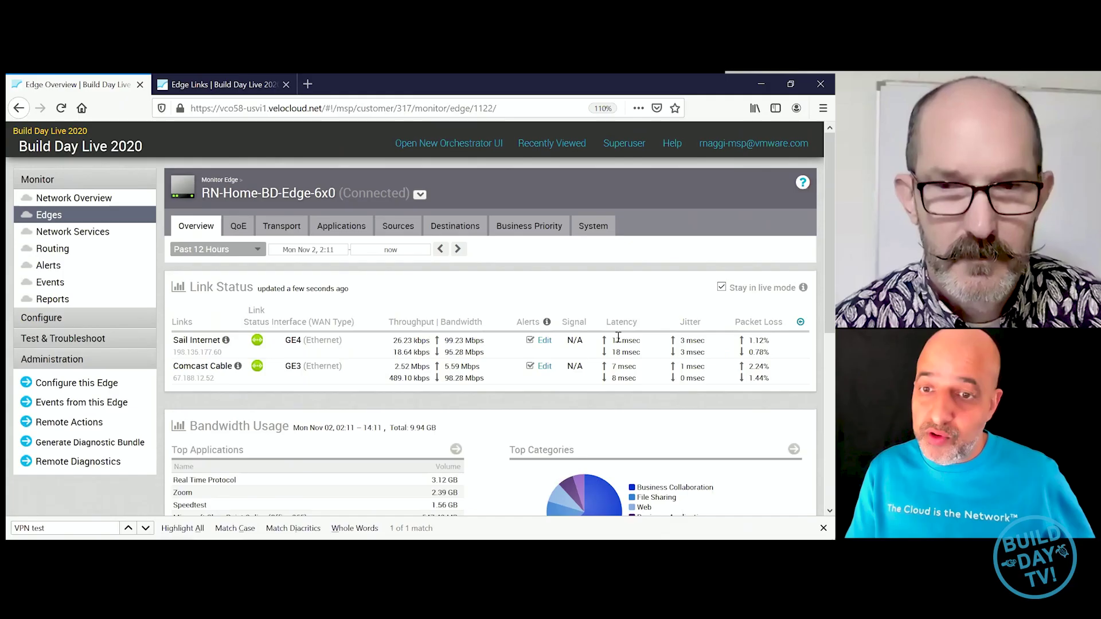
right_click(817, 351)
key("Escape")
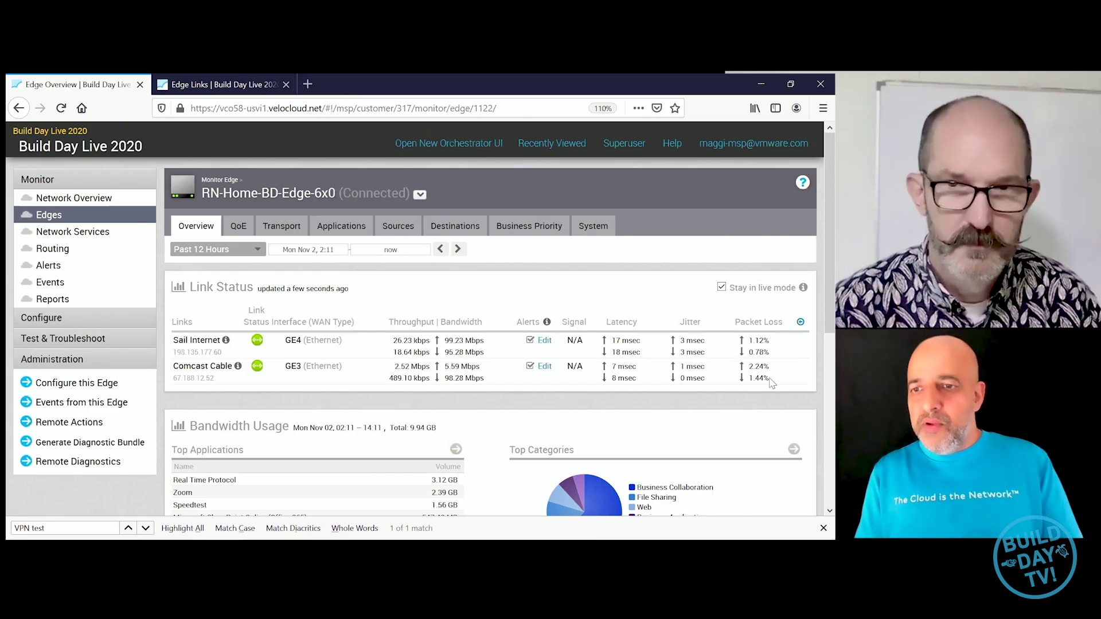
left_click(207, 86)
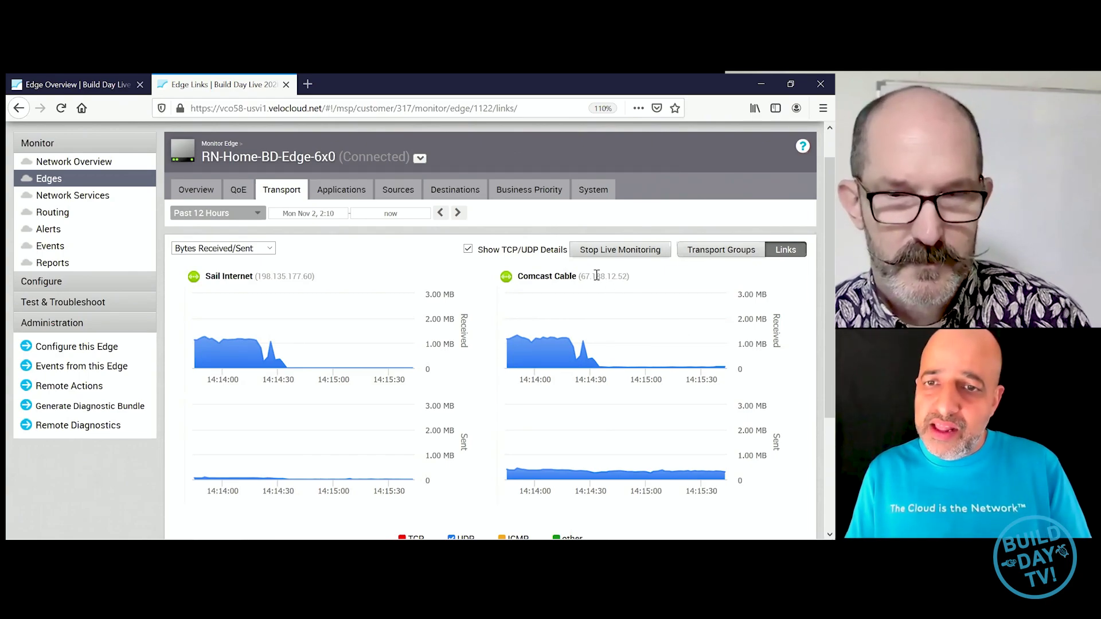
left_click_drag(596, 276, 549, 287)
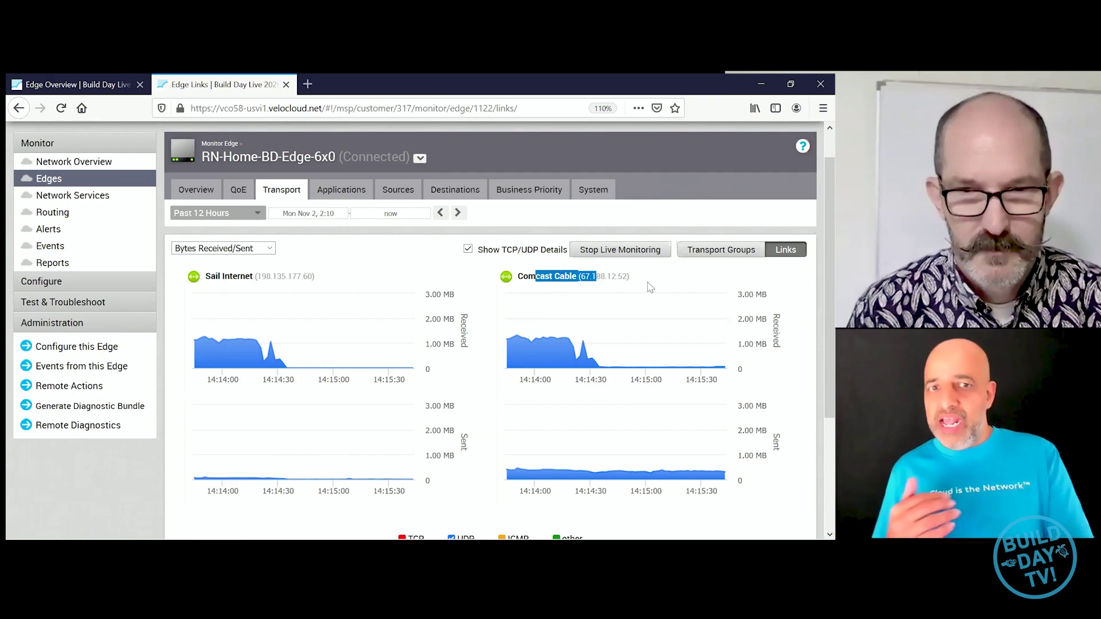
left_click(64, 80)
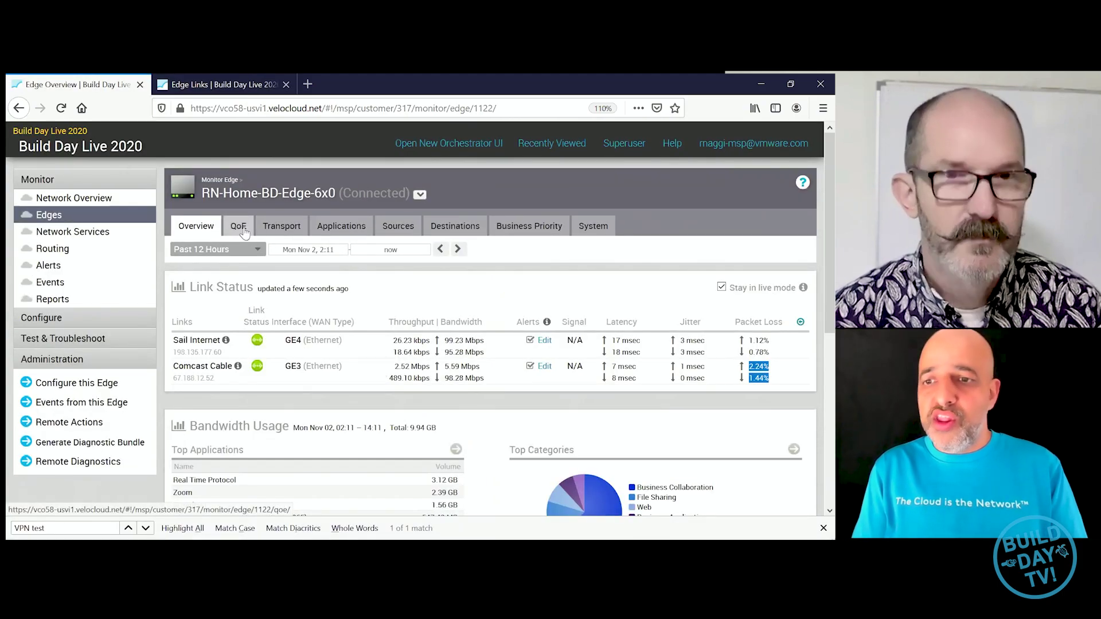
Step: Examine the edge's voice QoE timelines and quality scores, including SD-WAN Enhancements, and narrow the period to Mon Nov 2, 2:23 to 3:35
left_click(238, 226)
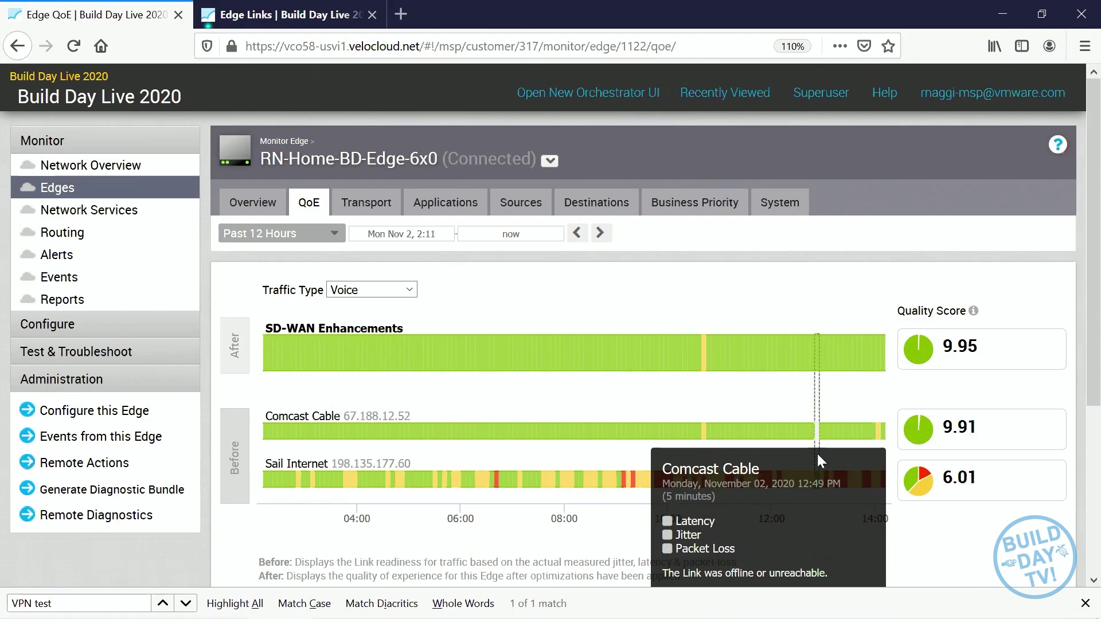
right_click(920, 555)
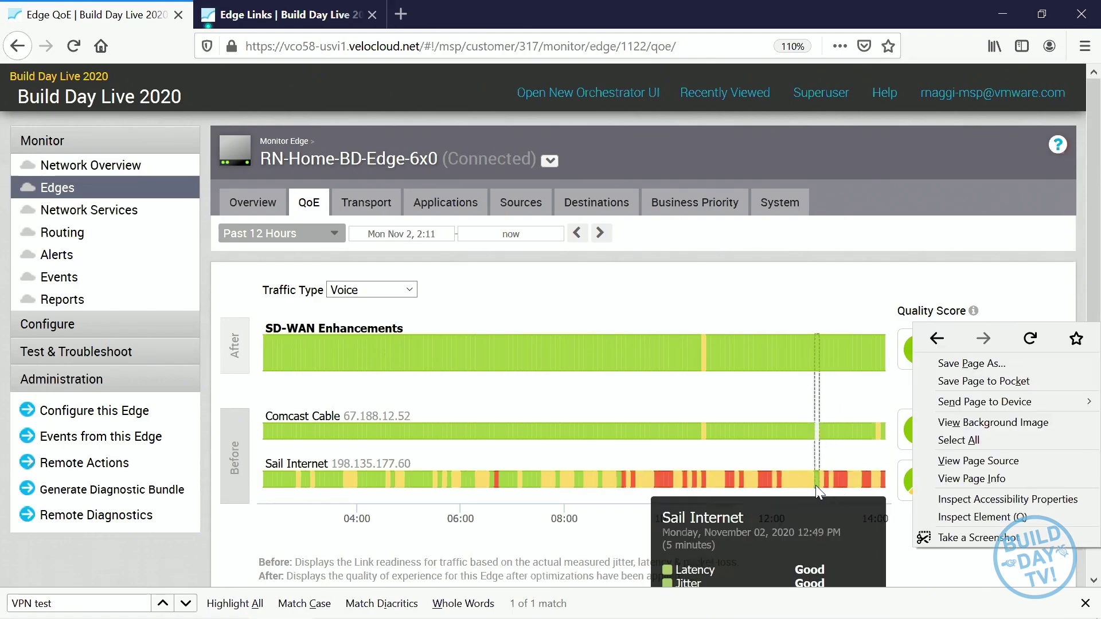
left_click(593, 528)
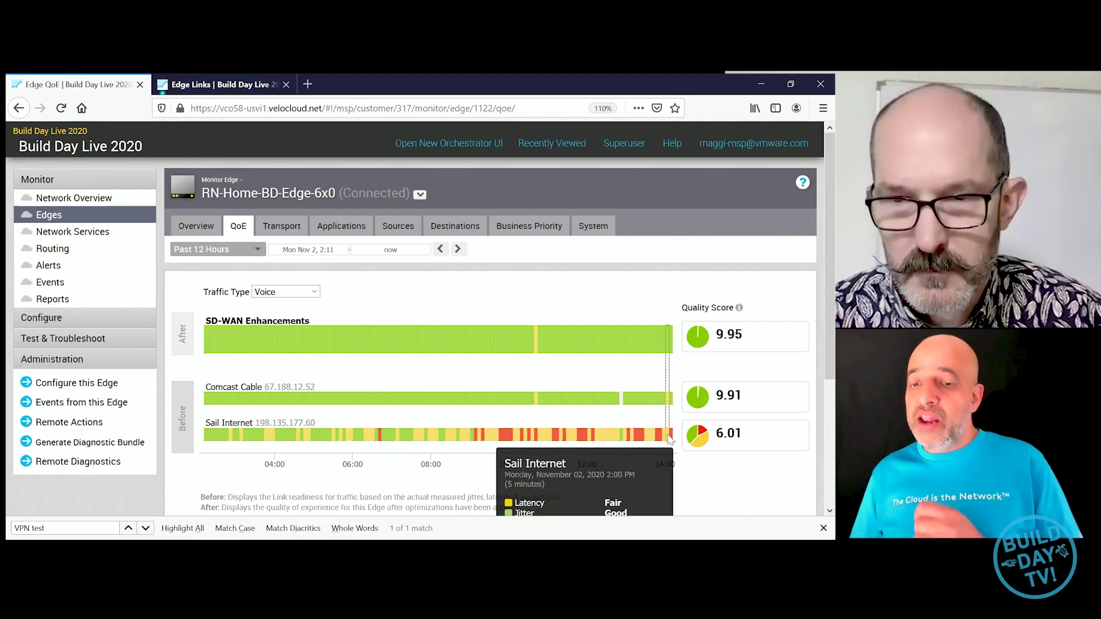
scroll(802, 399, "down", 2)
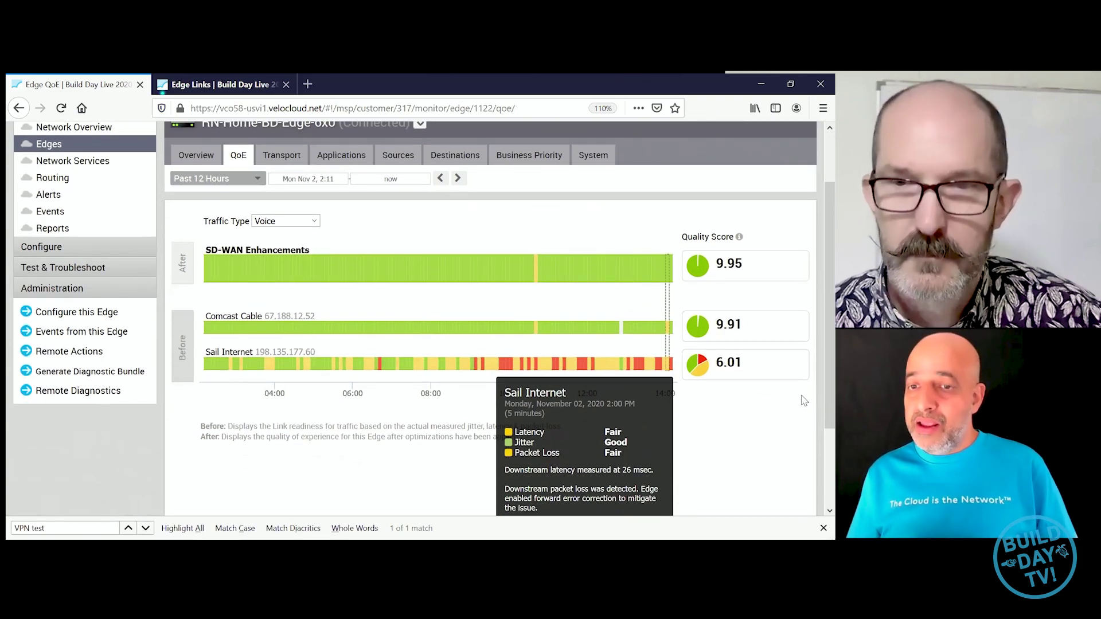
mouse_move(669, 369)
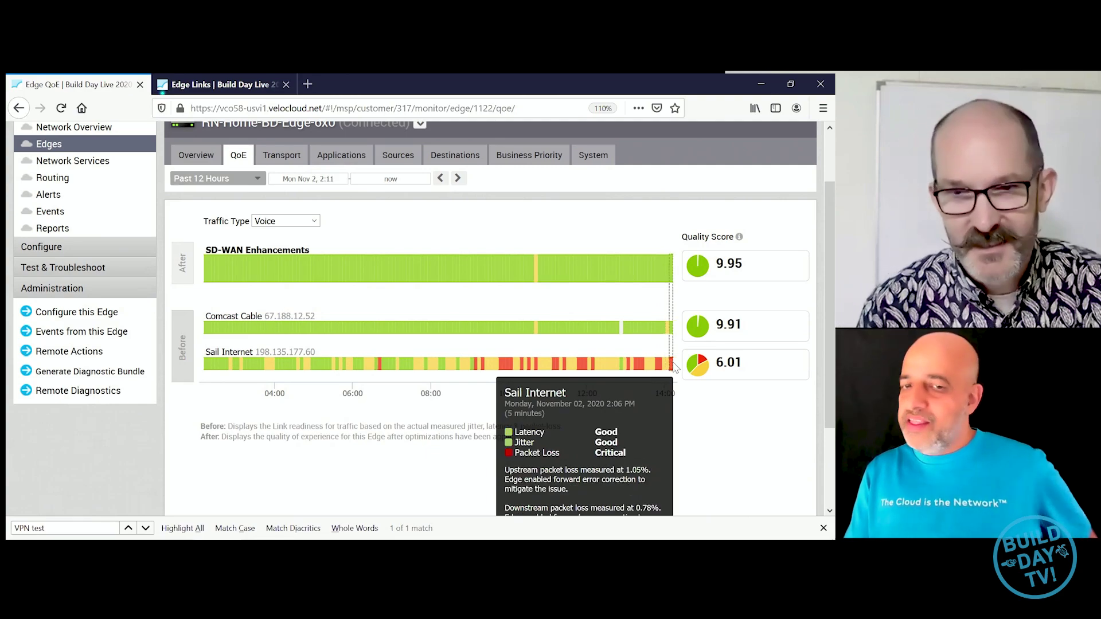
left_click_drag(719, 363, 742, 364)
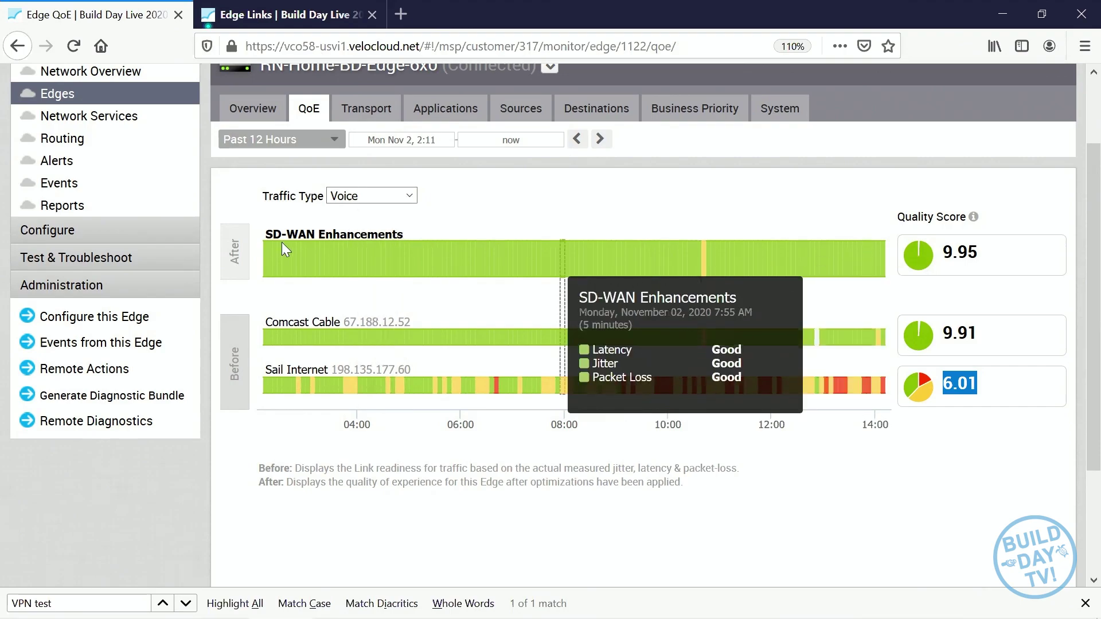
left_click_drag(273, 236, 336, 233)
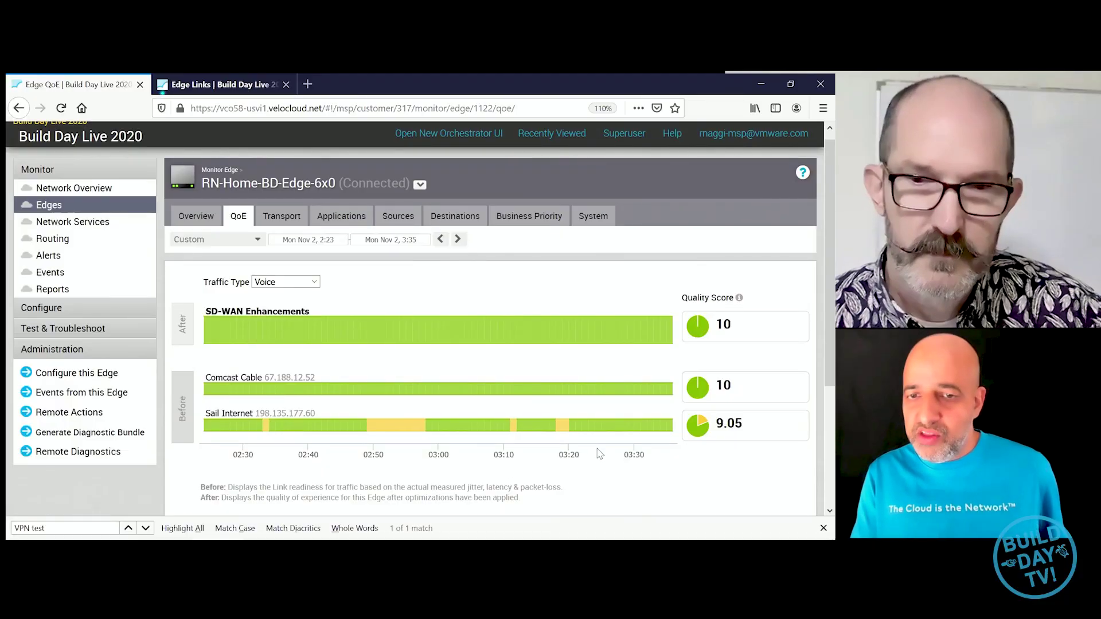
mouse_move(538, 408)
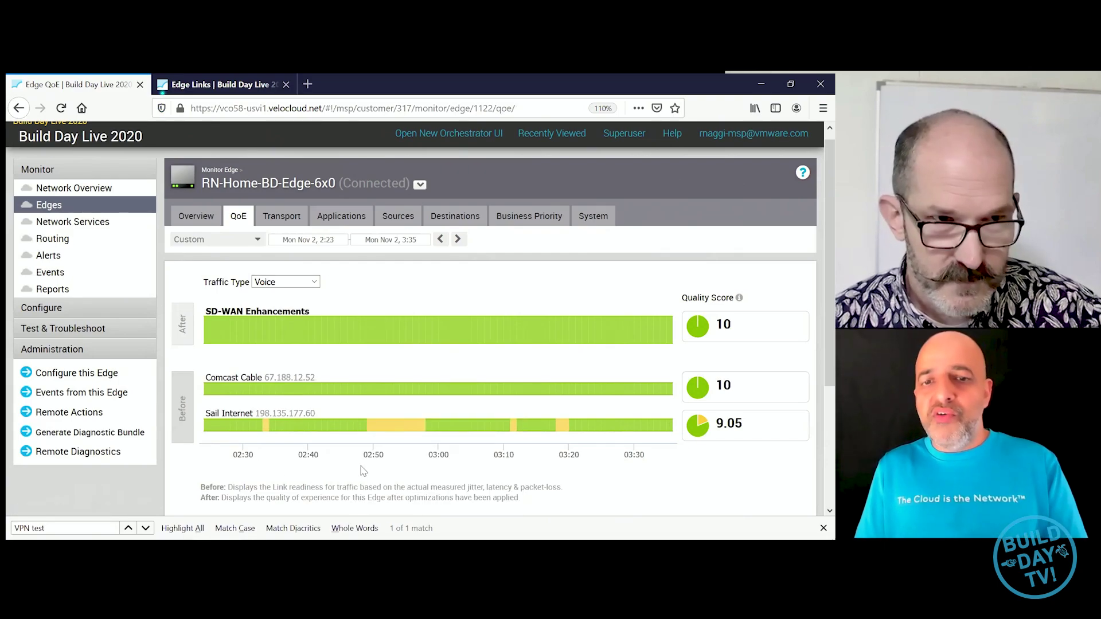
Step: Return to the edge's overview and try to re-enter live mode on the other session's link transport page
left_click(211, 226)
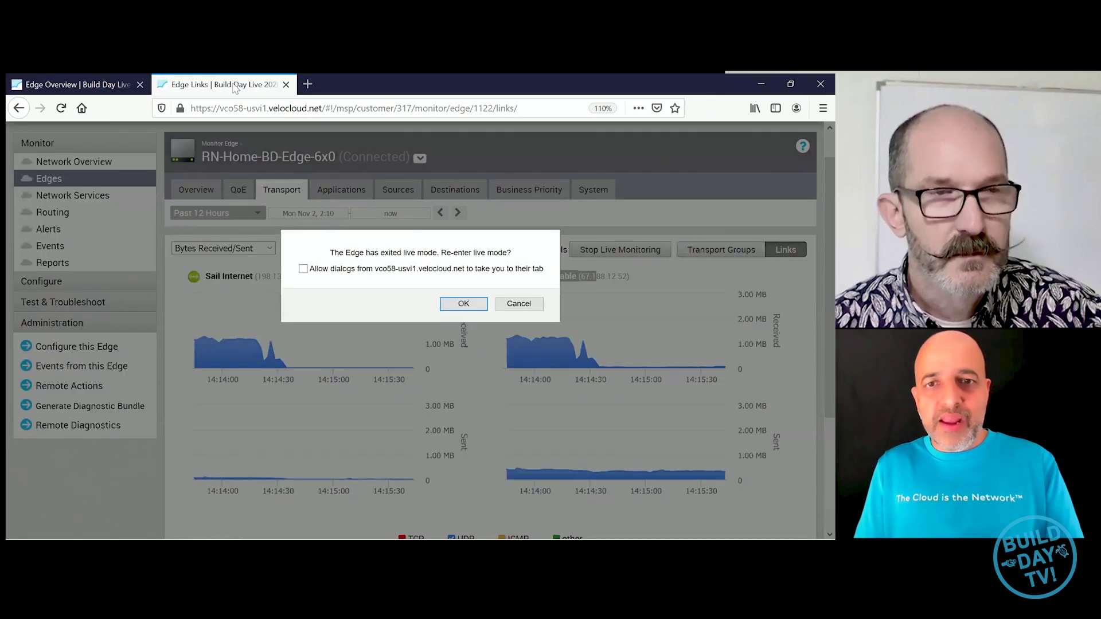
left_click(463, 304)
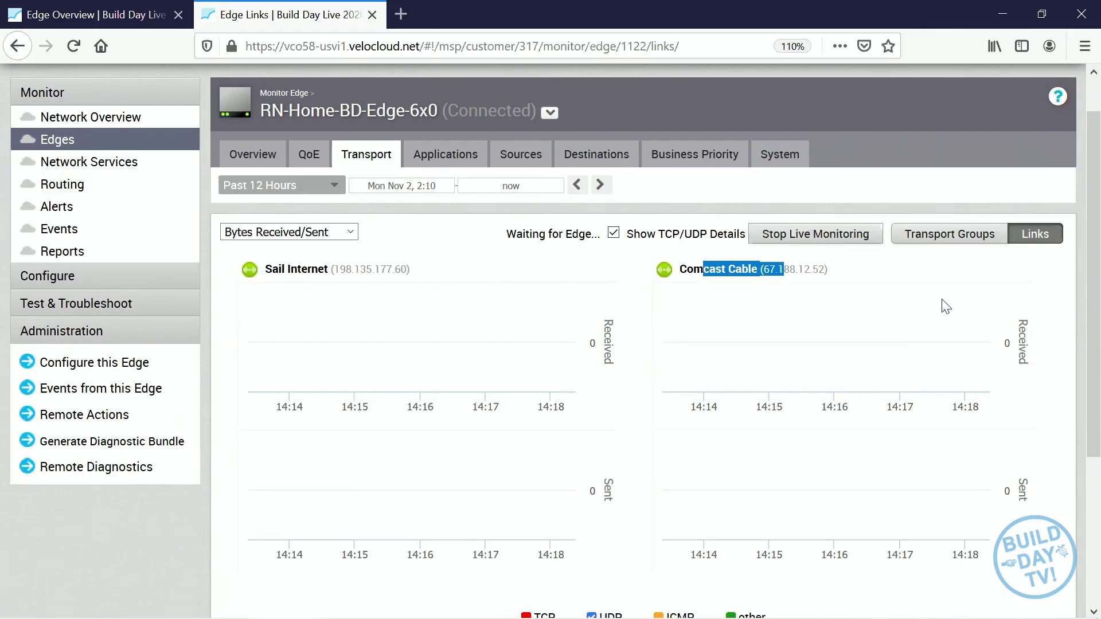
left_click(802, 235)
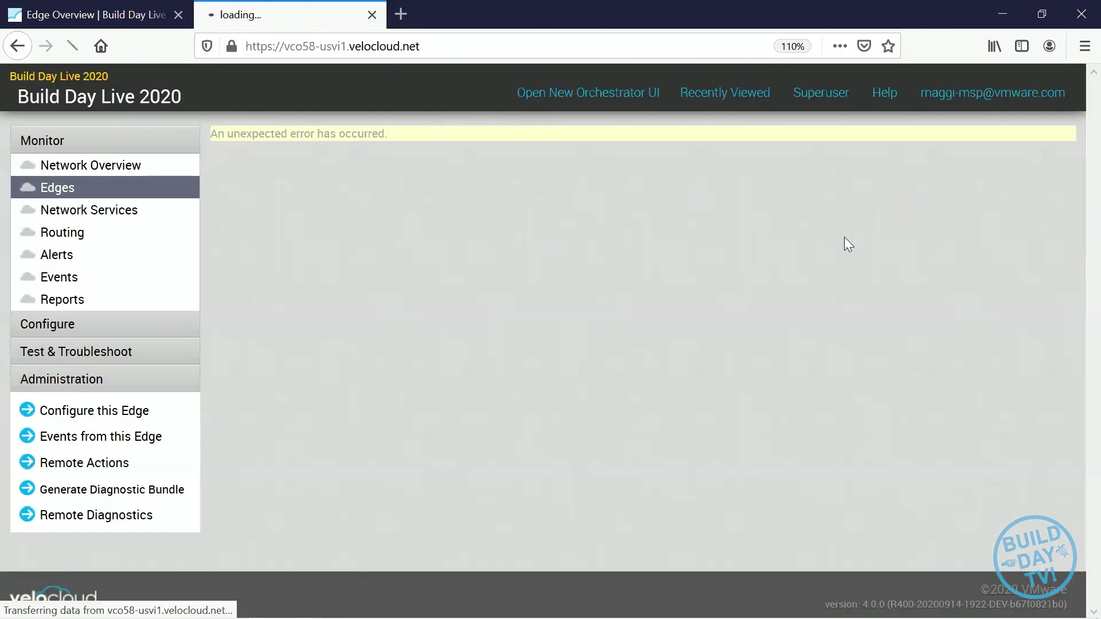
Step: Sign back in to the orchestrator with the saved username and password and open the Build Day Live 2020 customer
left_click(274, 282)
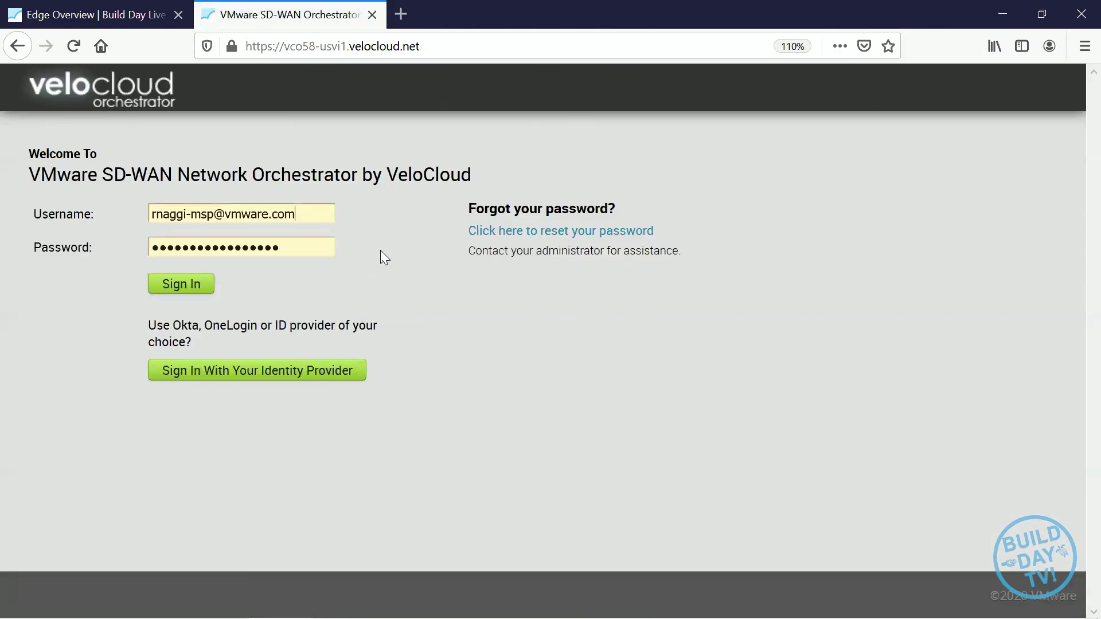
left_click(181, 283)
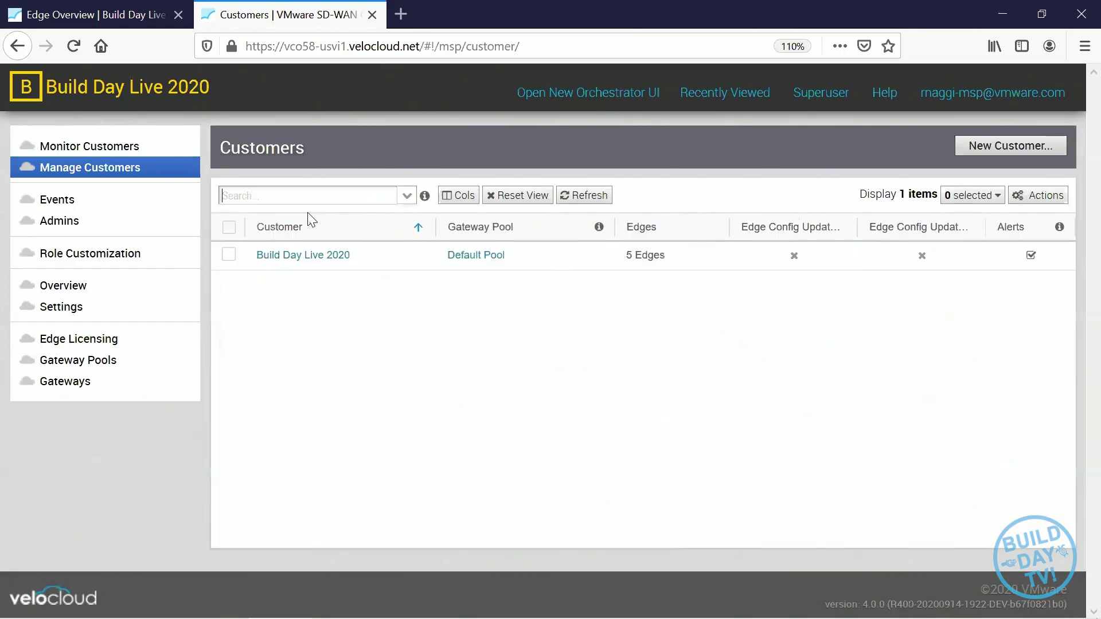
left_click(307, 259)
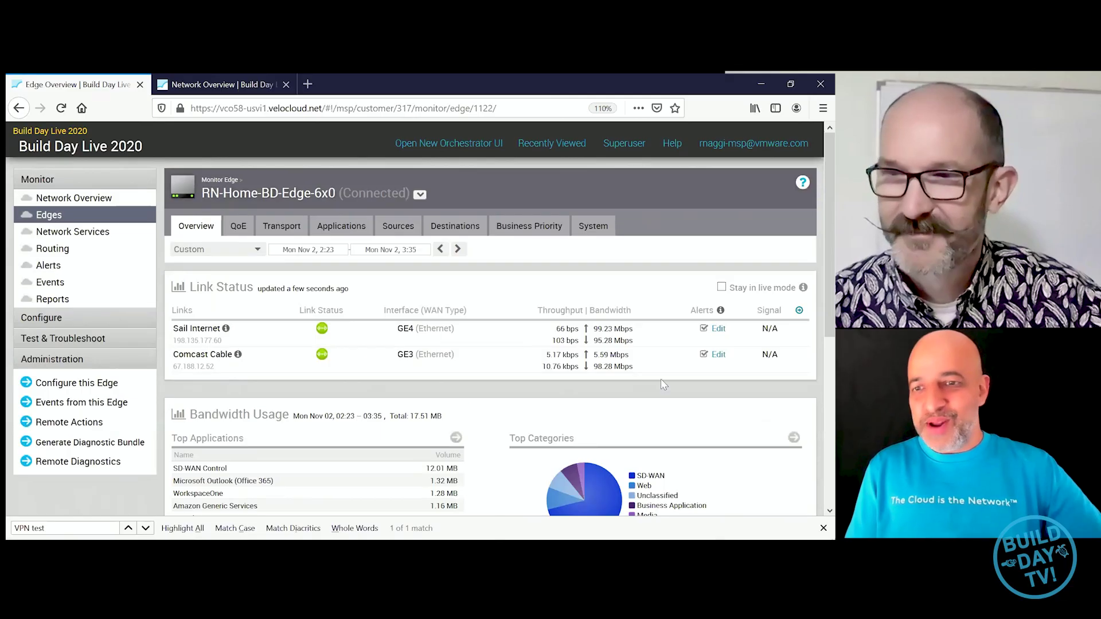
Step: Expand the edge overview's link status to include latency, jitter and packet loss, and enable Stay in live mode
left_click(799, 310)
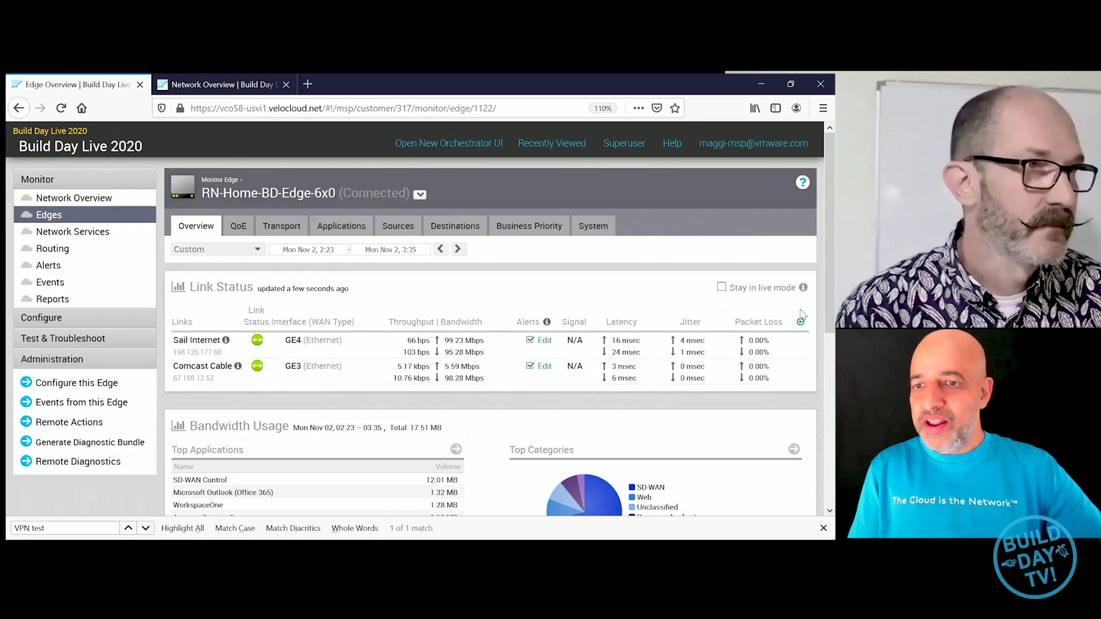
left_click(722, 287)
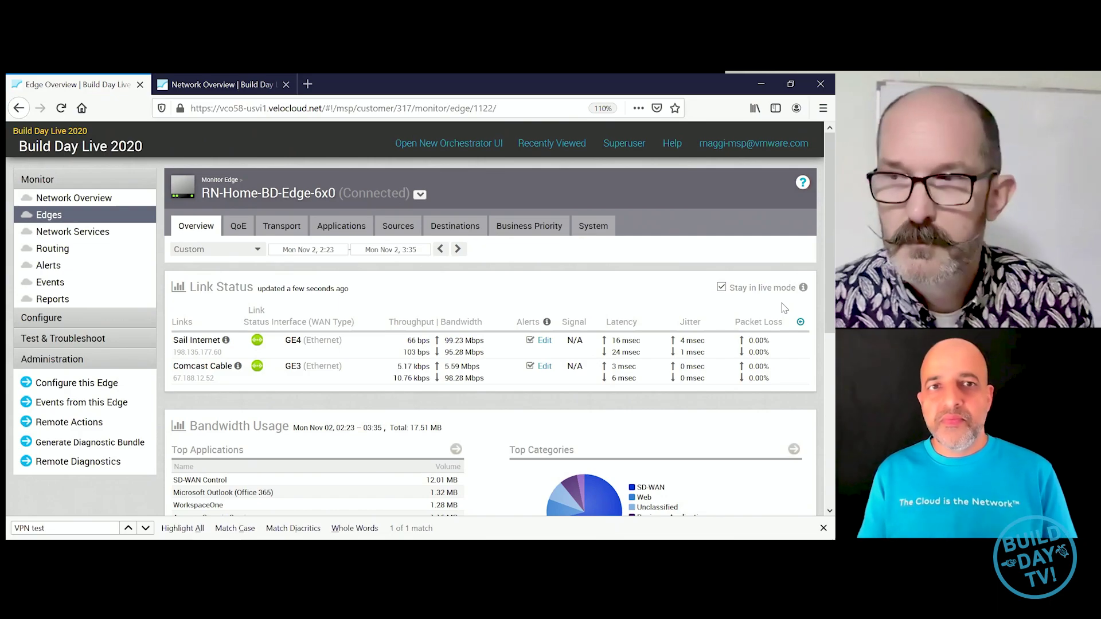
Step: Open RN-Home-BD-Edge-6x0 from the network overview and start live transport monitoring of its links with TCP/UDP details
left_click(250, 92)
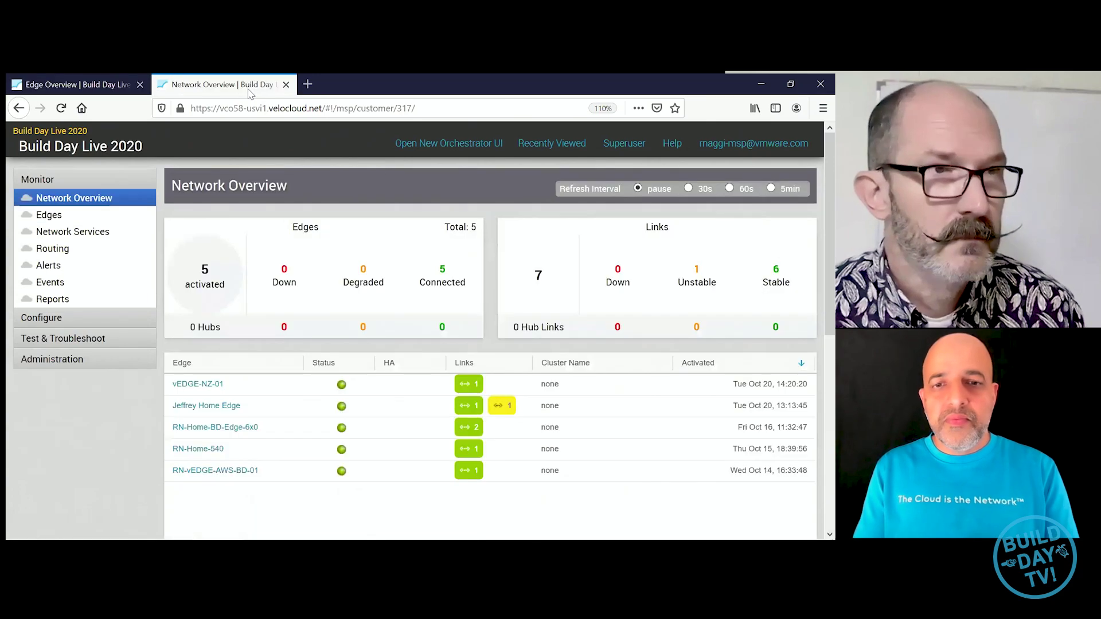
left_click(241, 430)
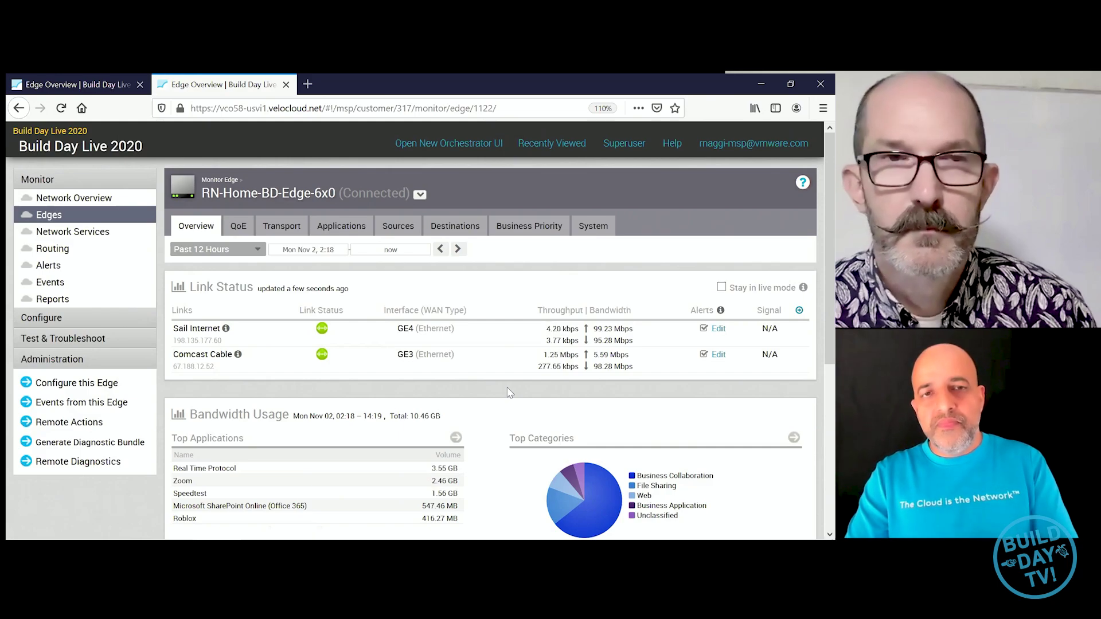
key("XF86AudioLowerVolume")
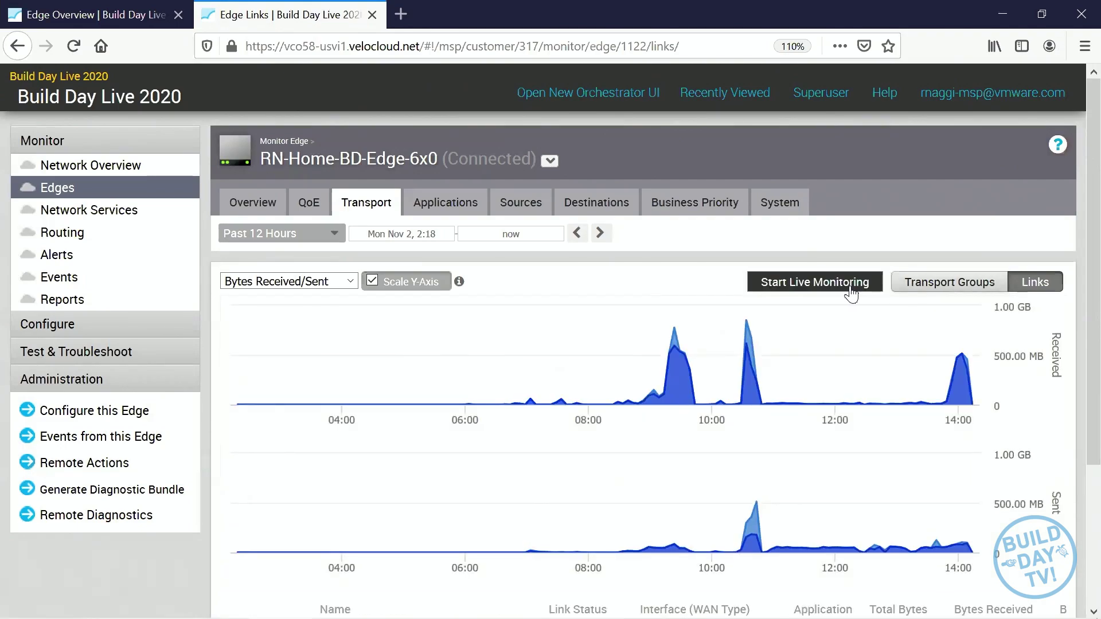
left_click(845, 292)
left_click(677, 286)
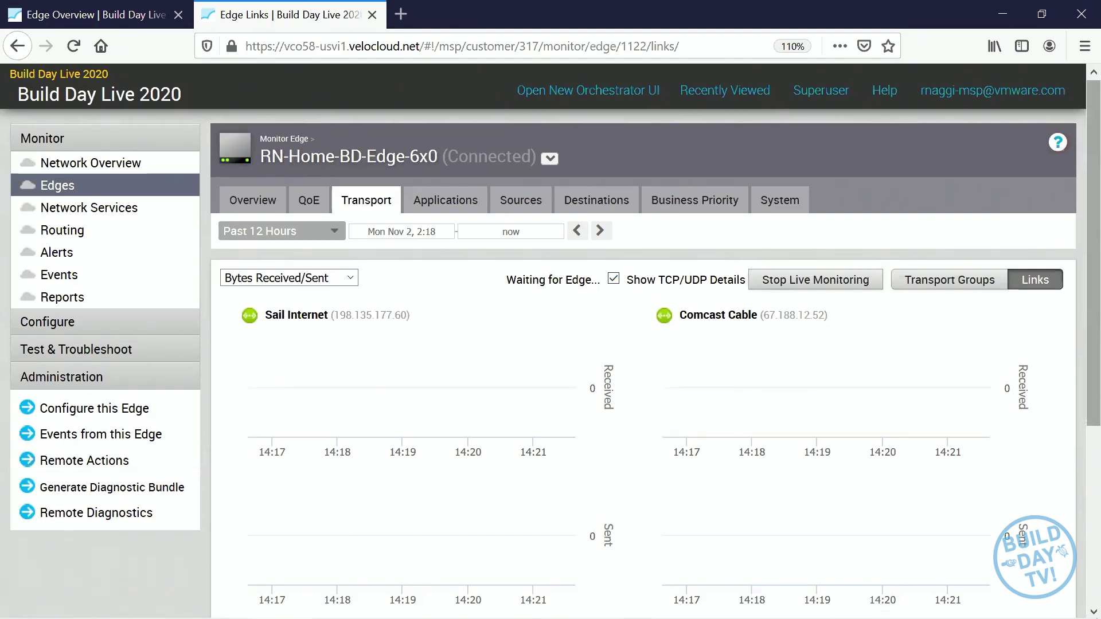
Step: Limit the live transport graphs of both links to UDP traffic by excluding ICMP and other traffic
scroll(720, 450, "down", 3)
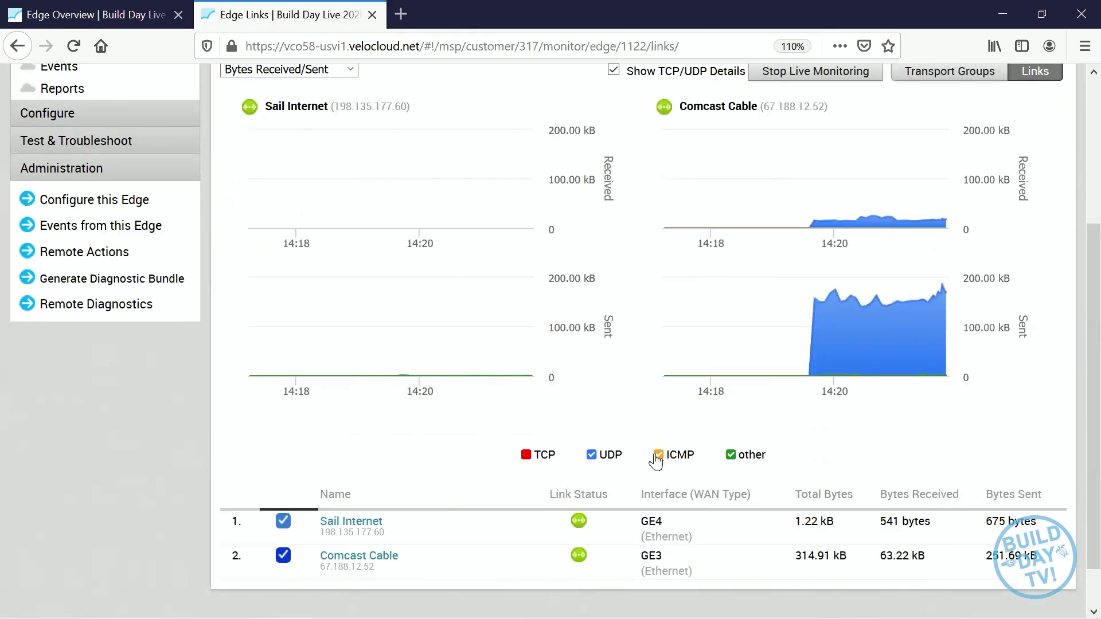
left_click(731, 456)
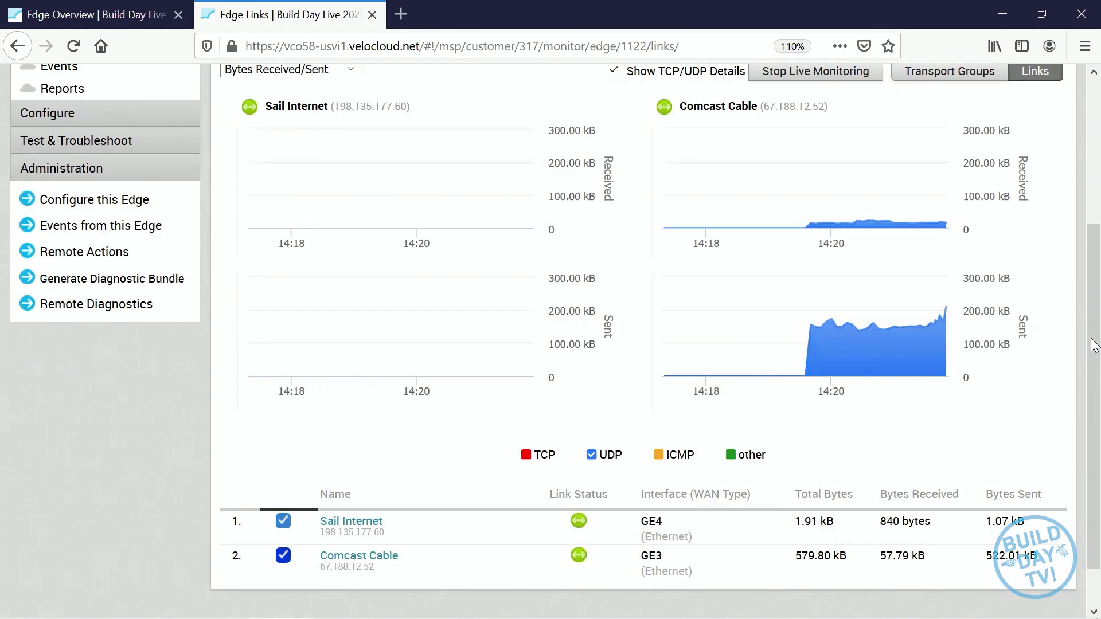
scroll(1092, 346, "up", 3)
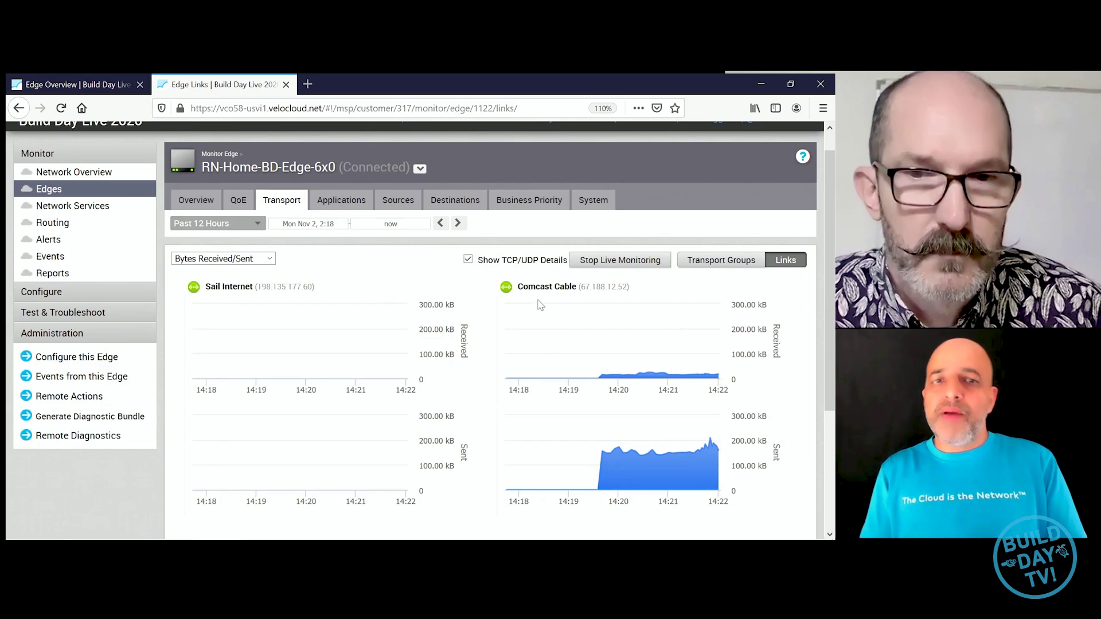
Step: Switch to the presentation, show the DMPO in Action task list and advance to the next item
key("alt+Tab")
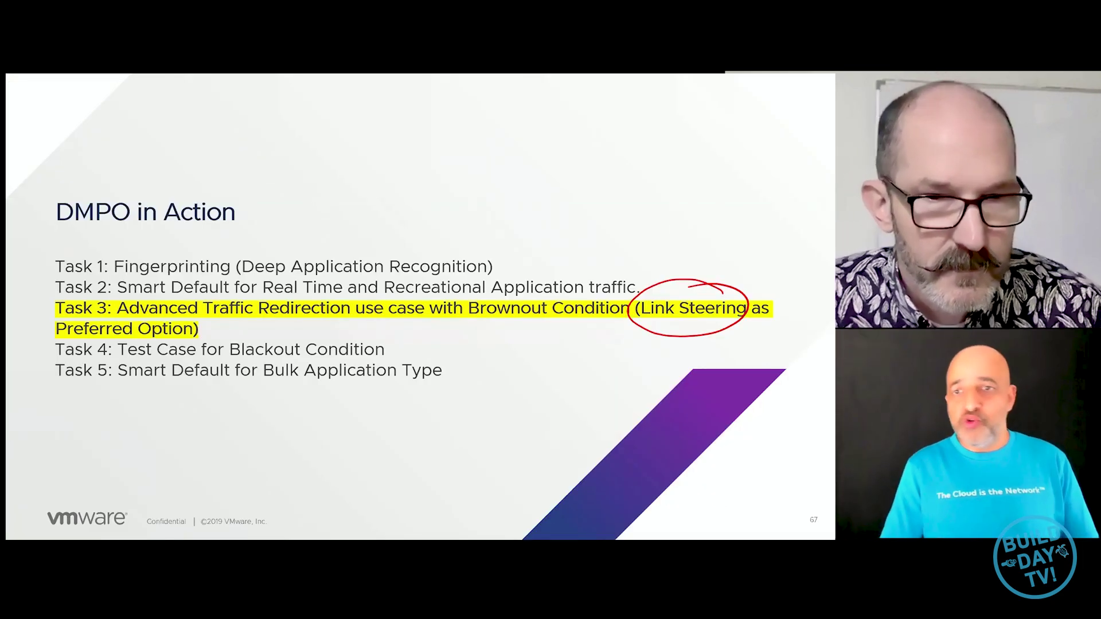
key("Right")
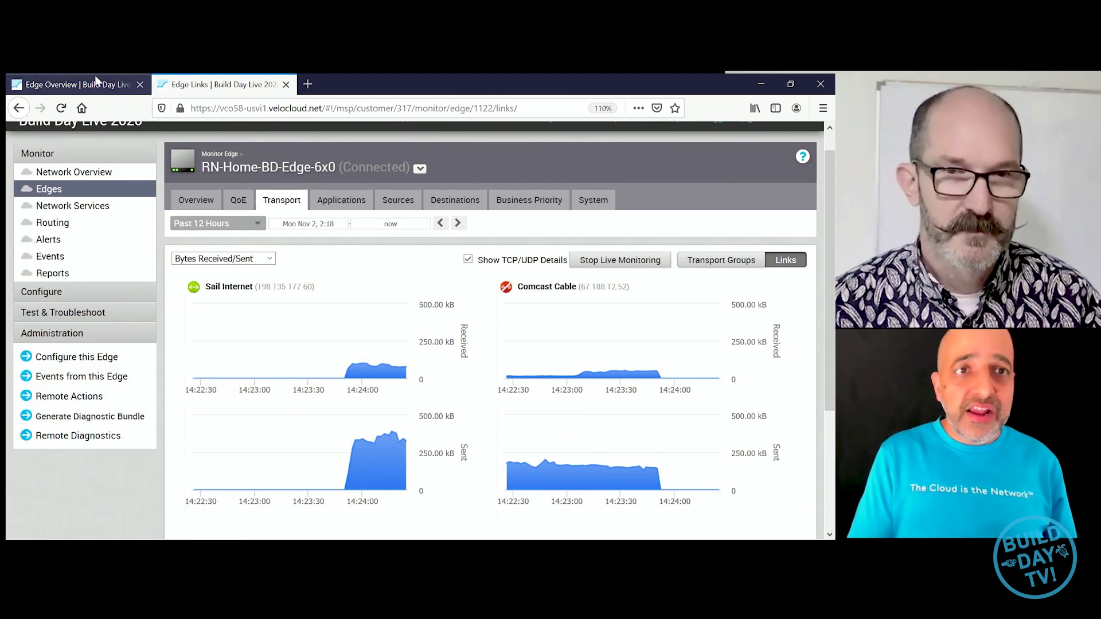
Step: Sign in again in the expired edge overview session using the saved MSP username and password
left_click(96, 83)
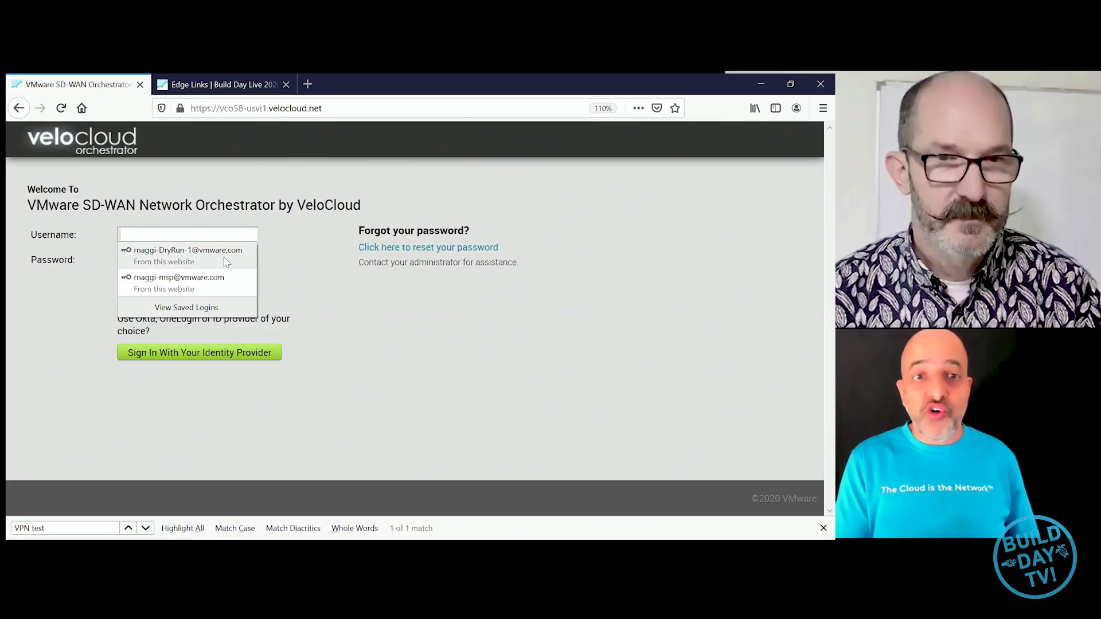
left_click(218, 280)
left_click(141, 288)
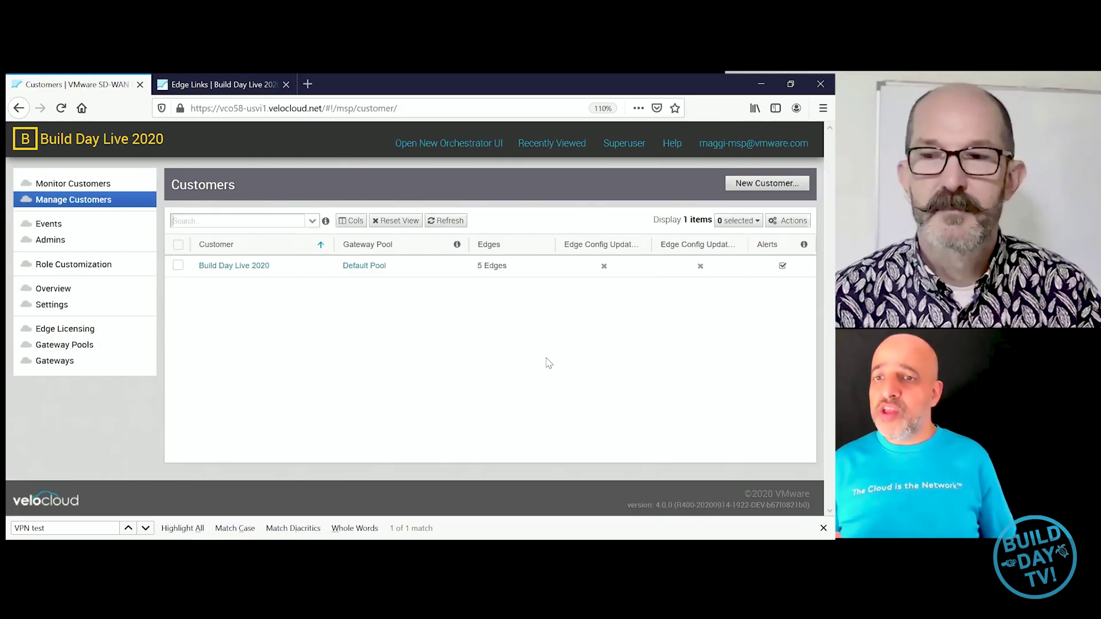
Step: Open RN-Home-BD-Edge-6x0 under the Build Day Live 2020 customer to check its voice QoE for the past 12 hours
left_click(228, 267)
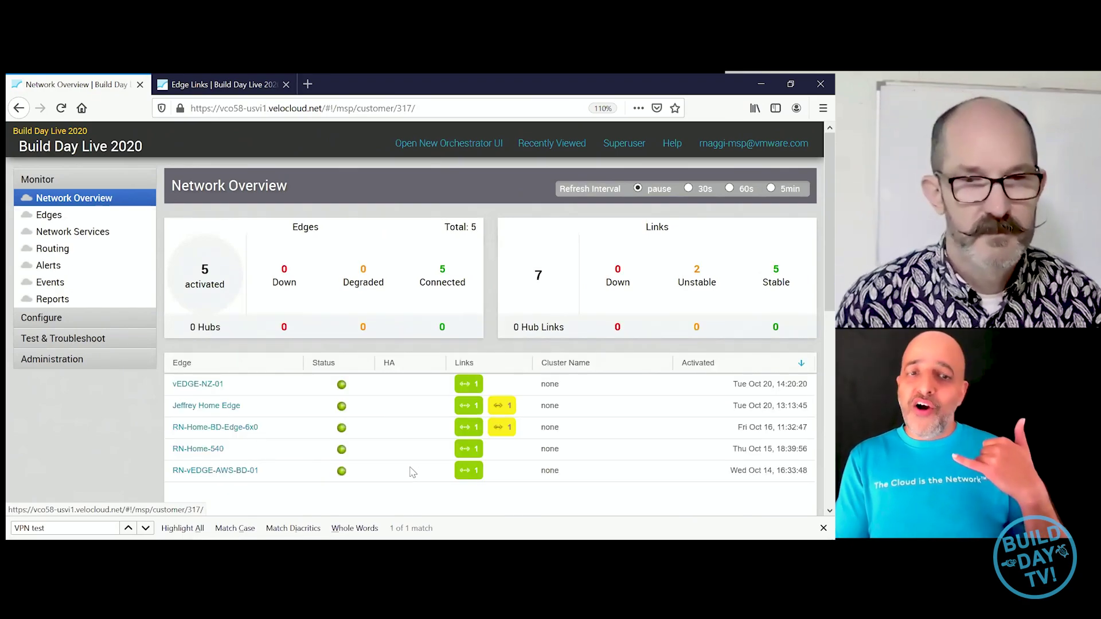
left_click(245, 428)
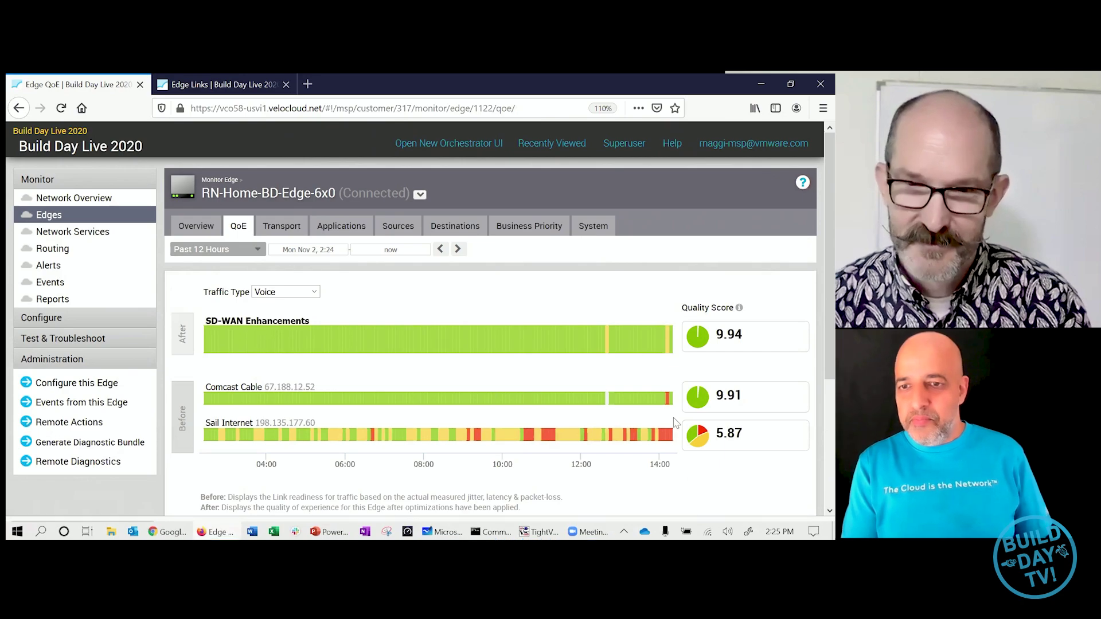
Step: Check the live sent and received traffic of the Sail Internet and Comcast Cable links in the edge's transport view
mouse_move(671, 406)
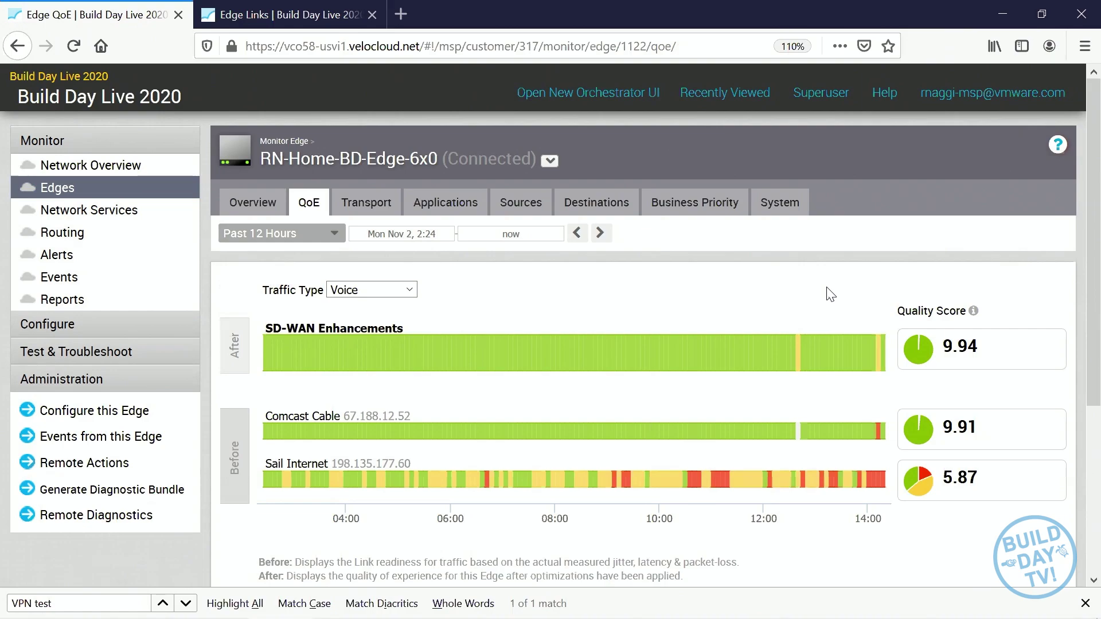
left_click(177, 14)
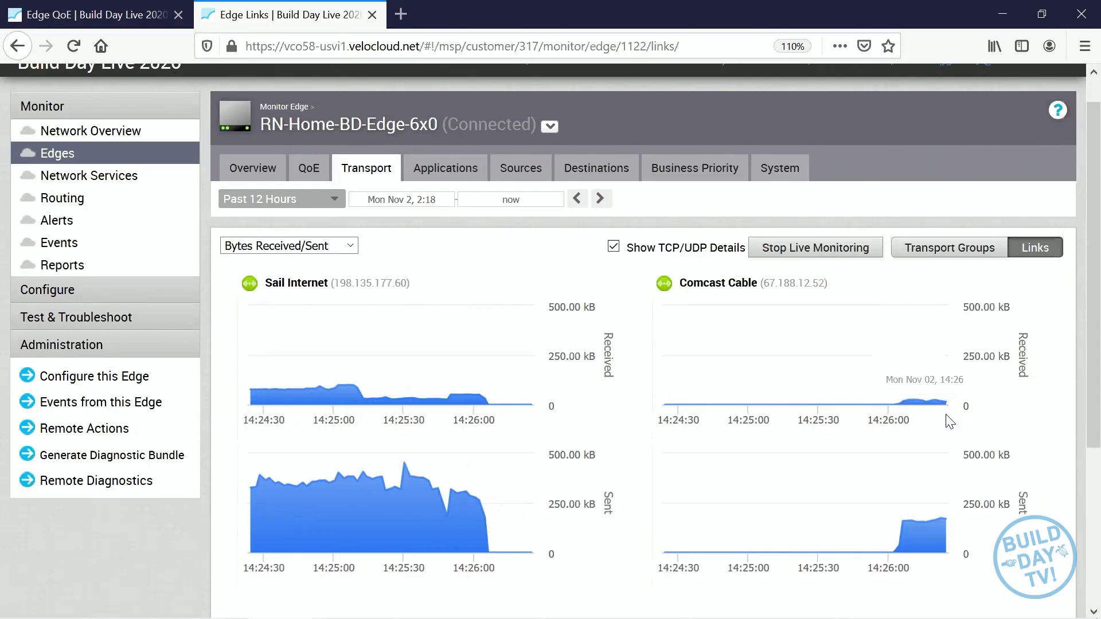
Step: Narrow the edge's voice QoE history to the past 60 minutes and inspect the Comcast Cable link status at 2:20 PM
left_click(121, 20)
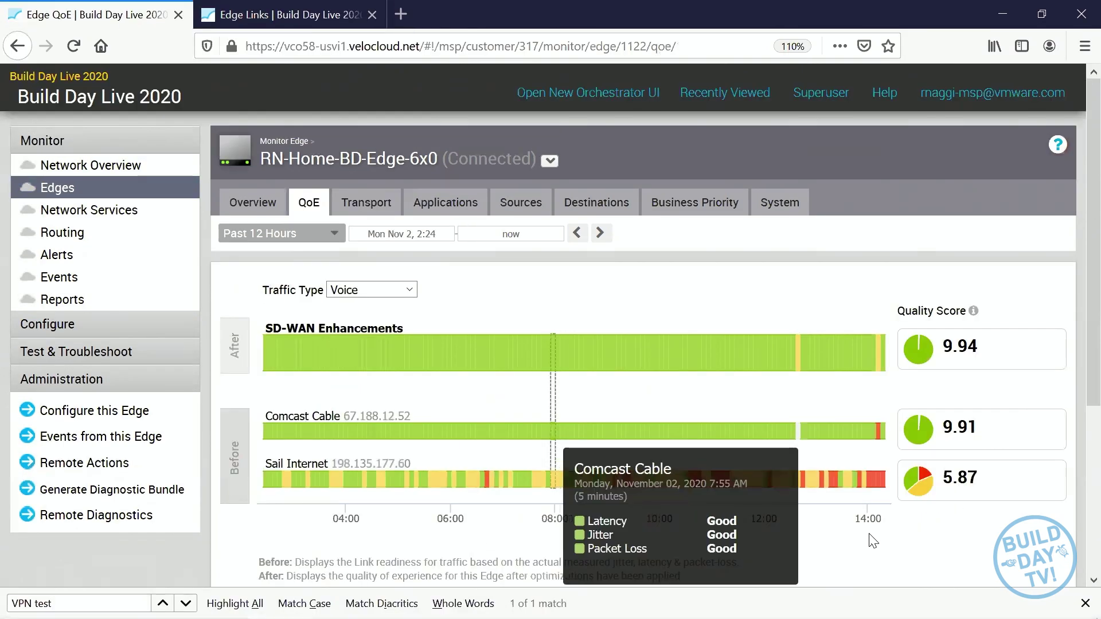
left_click(278, 234)
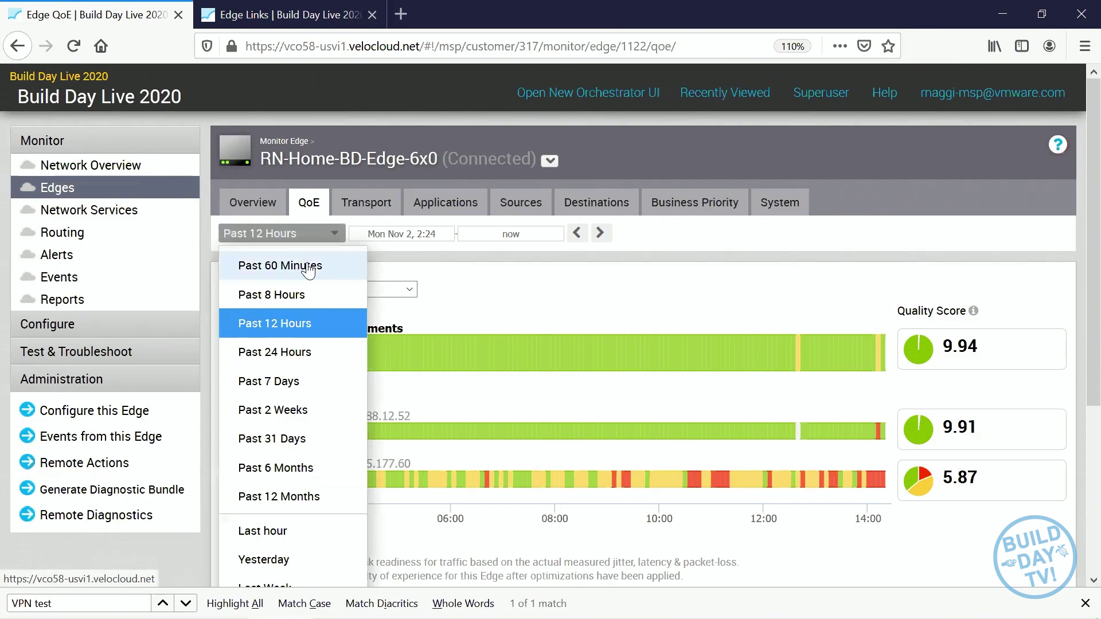
left_click(275, 265)
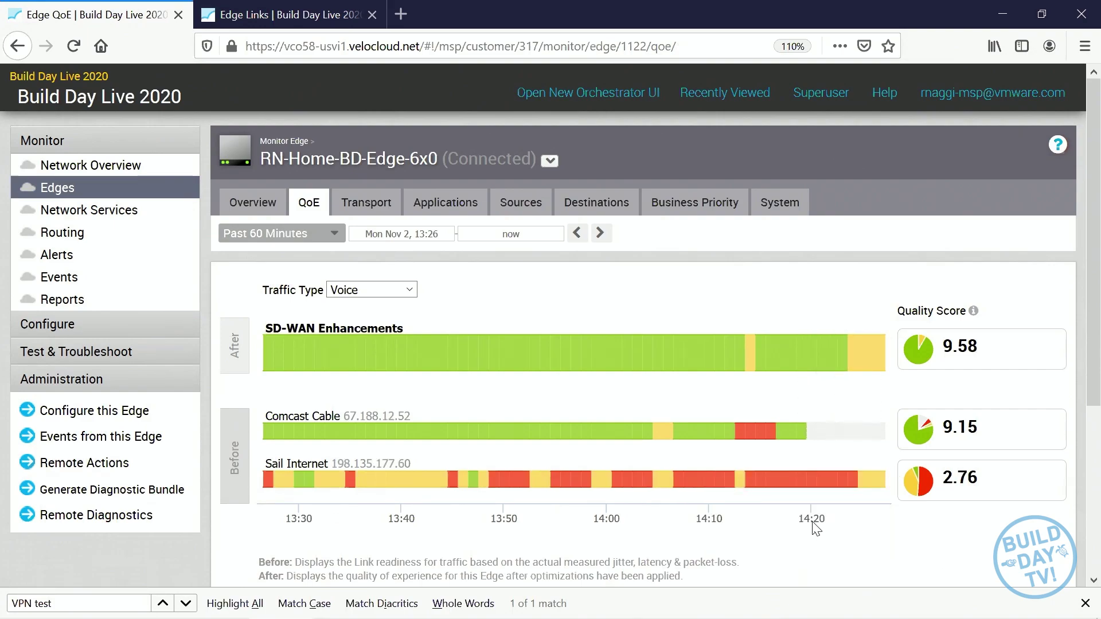
mouse_move(1030, 616)
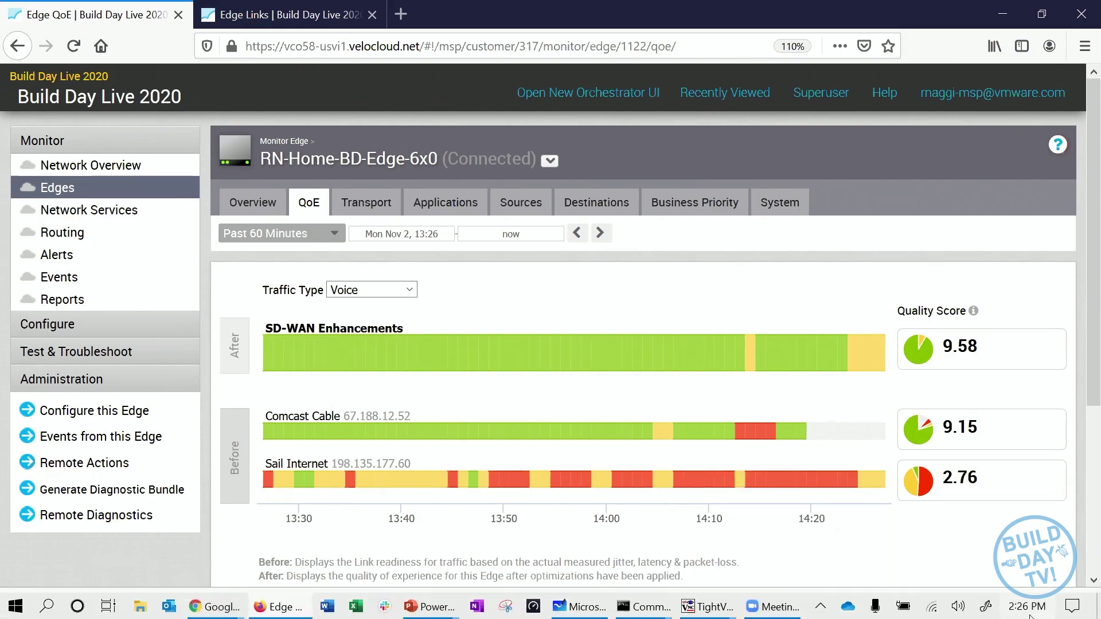
mouse_move(817, 439)
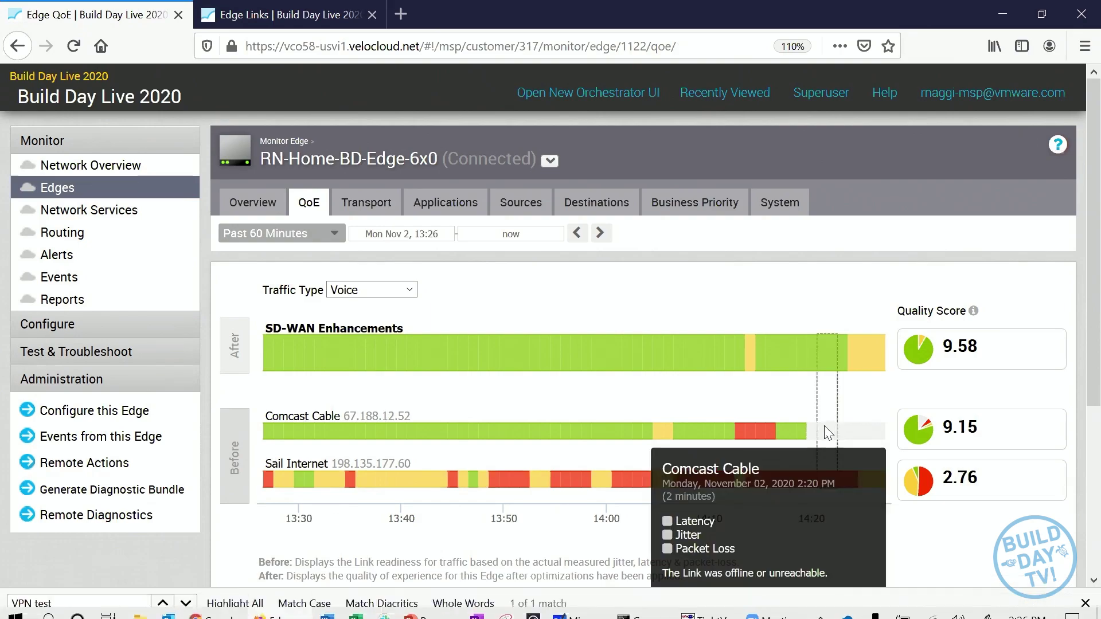